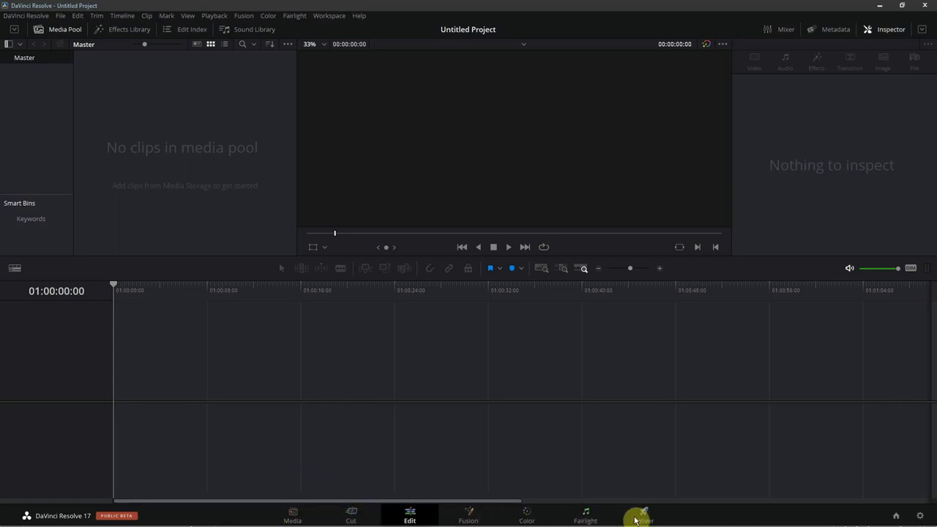
Tour the Media, Cut, Edit, Color and Fairlight pages, then return to Edit
click(297, 516)
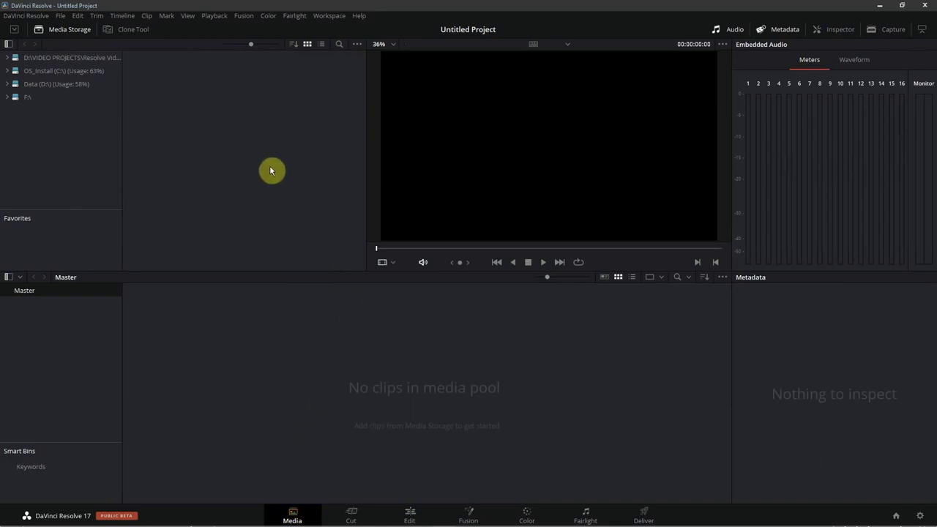
click(351, 513)
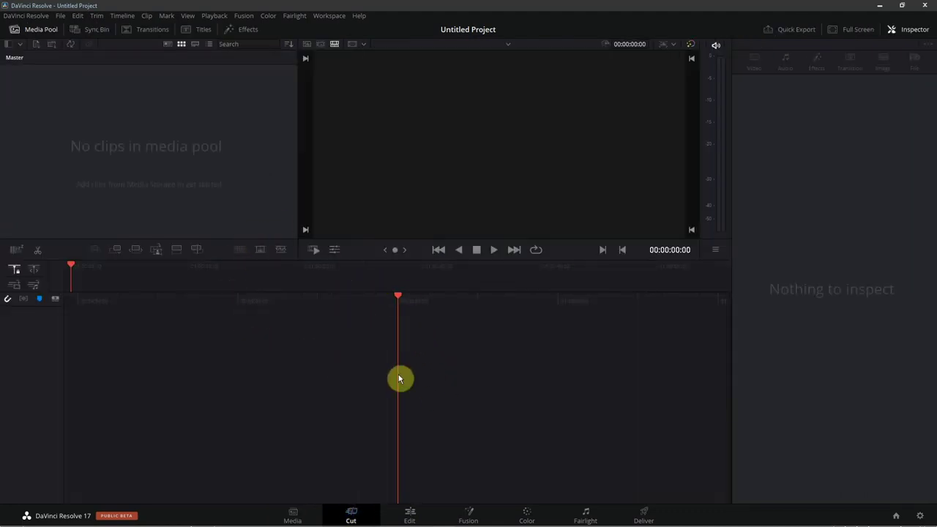
click(410, 514)
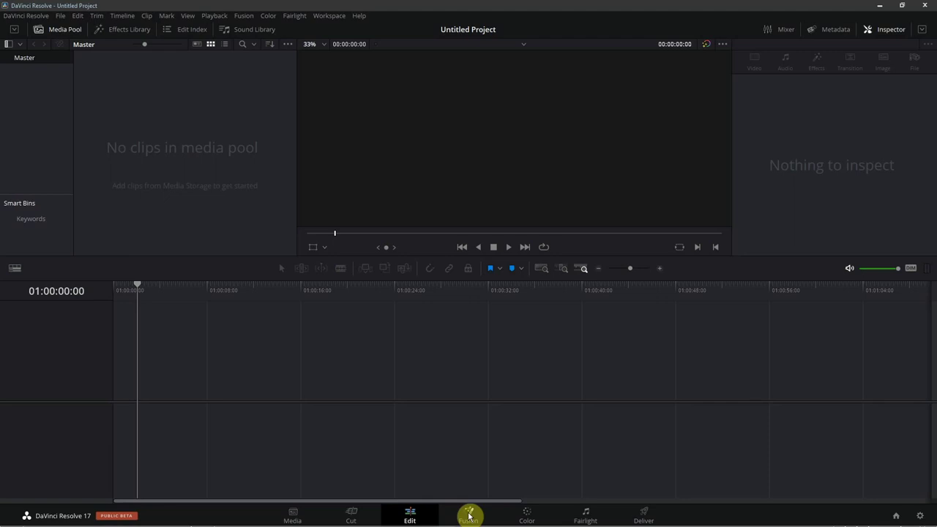
click(530, 518)
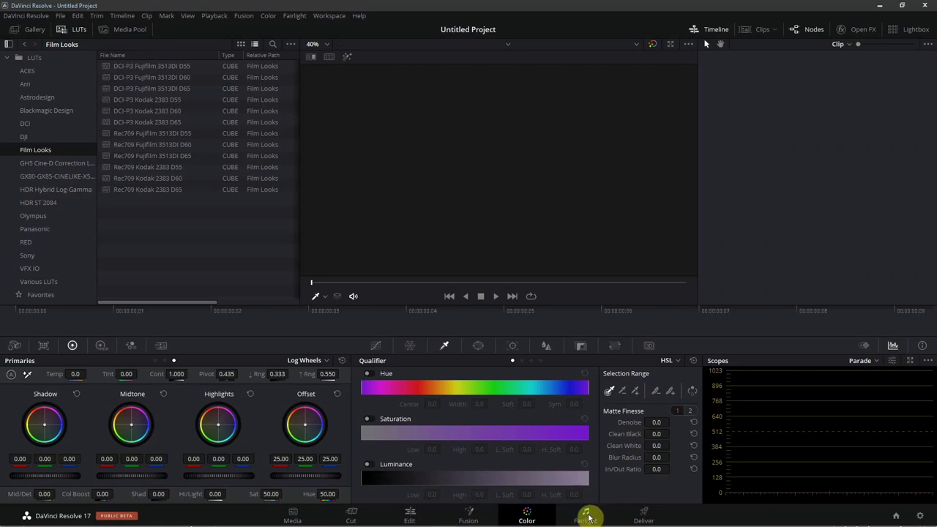
click(586, 516)
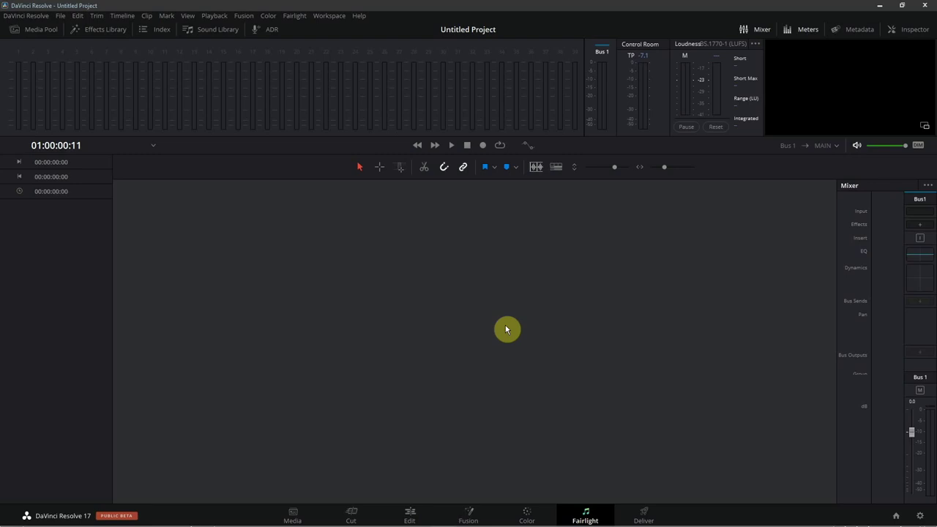
click(410, 513)
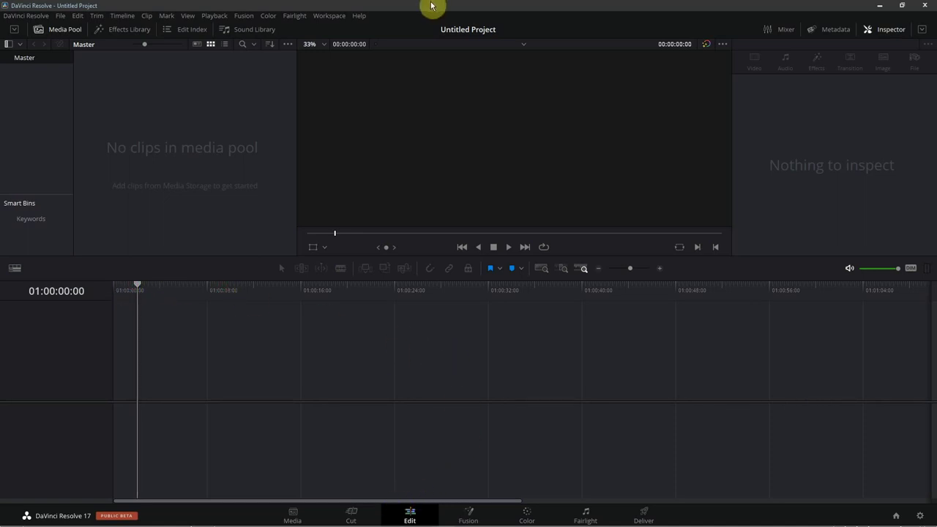
Drag Mix.wav from Explorer into the Media Pool, onto a new Timeline 1, and switch to Fairlight
mouse_move(431, 5)
mouse_down()
mouse_move(517, 16)
mouse_move(577, 10)
mouse_up()
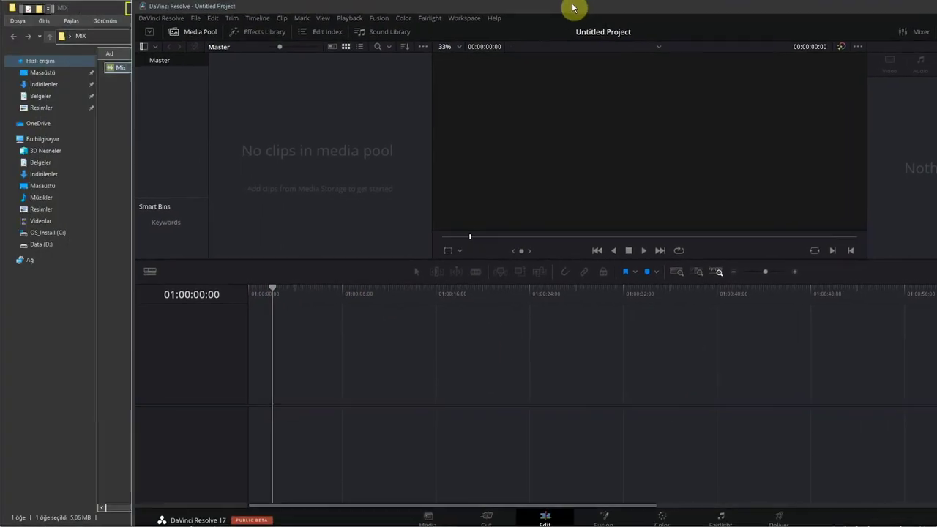
drag(327, 9, 364, 9)
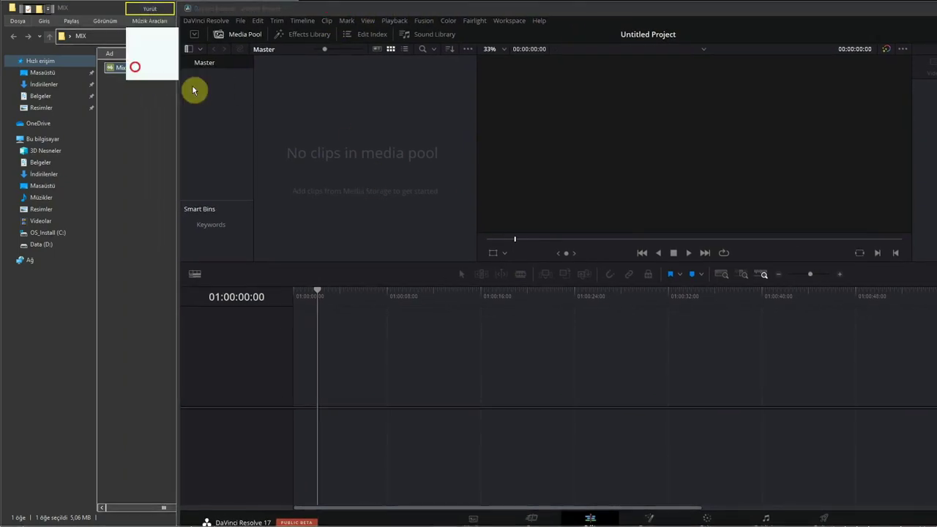
drag(135, 70, 349, 140)
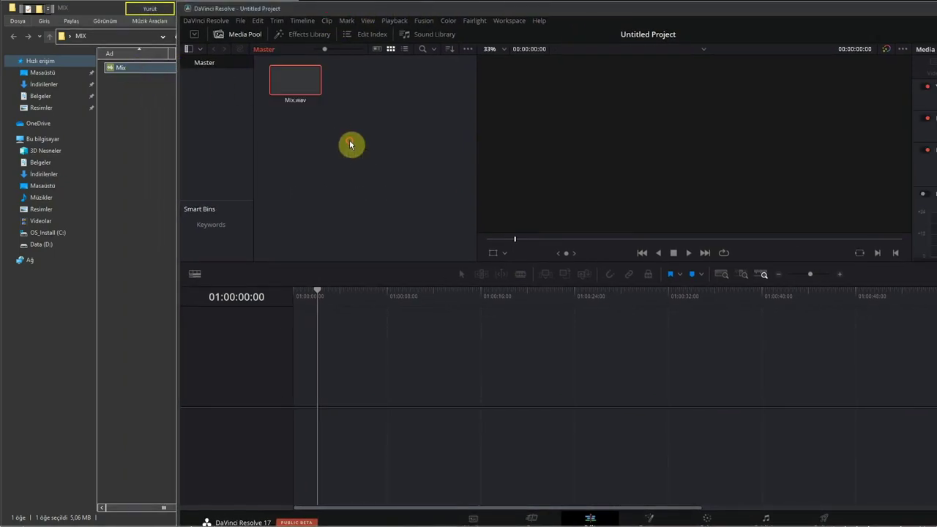
double_click(550, 9)
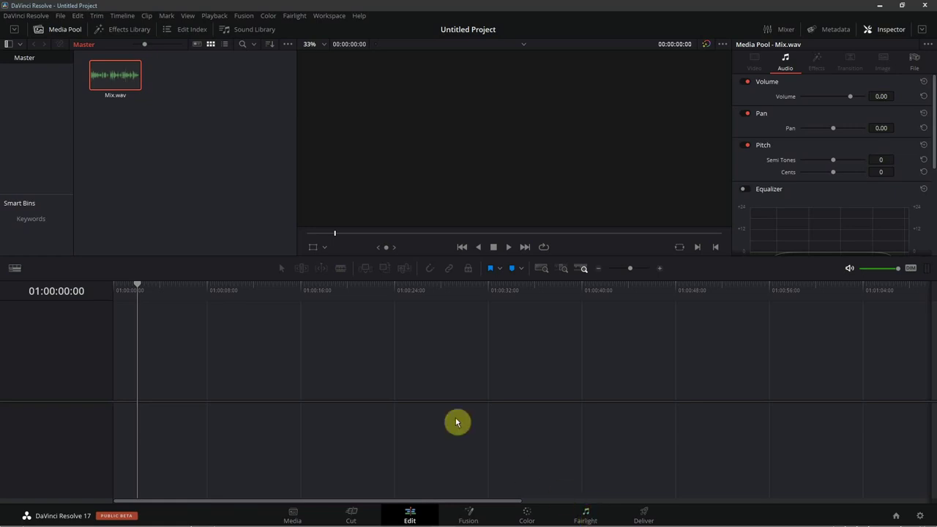
mouse_move(125, 95)
mouse_down()
mouse_move(211, 408)
mouse_move(92, 452)
mouse_up()
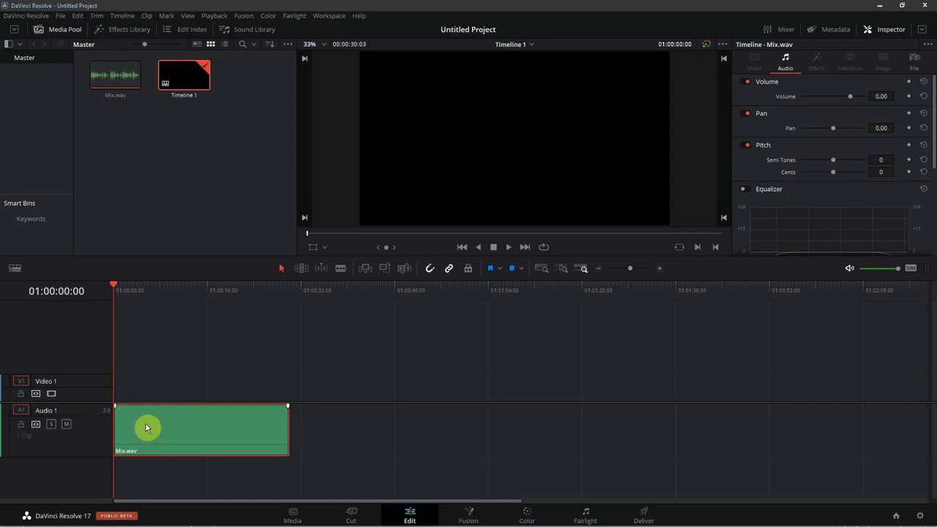
click(586, 512)
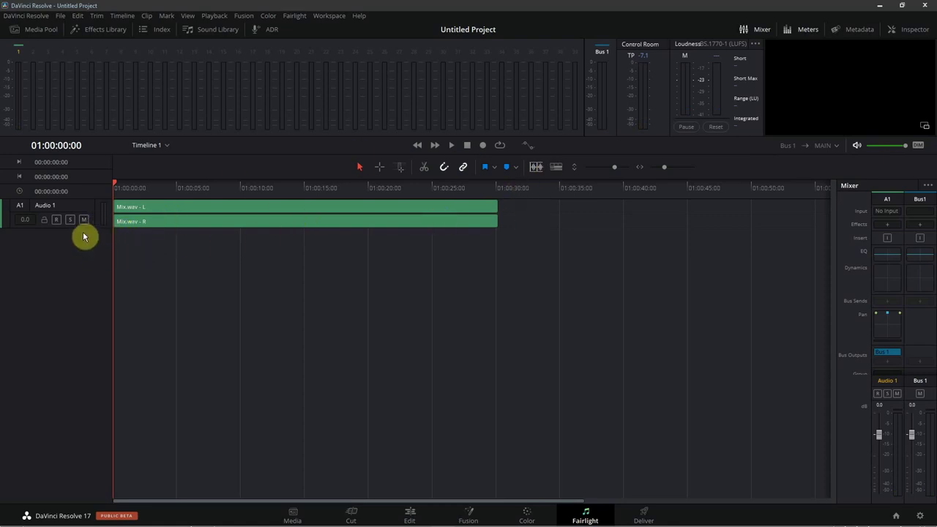
Enlarge Audio 1, play the opening of Mix.wav, park near 10 seconds and zoom in
drag(88, 228, 101, 454)
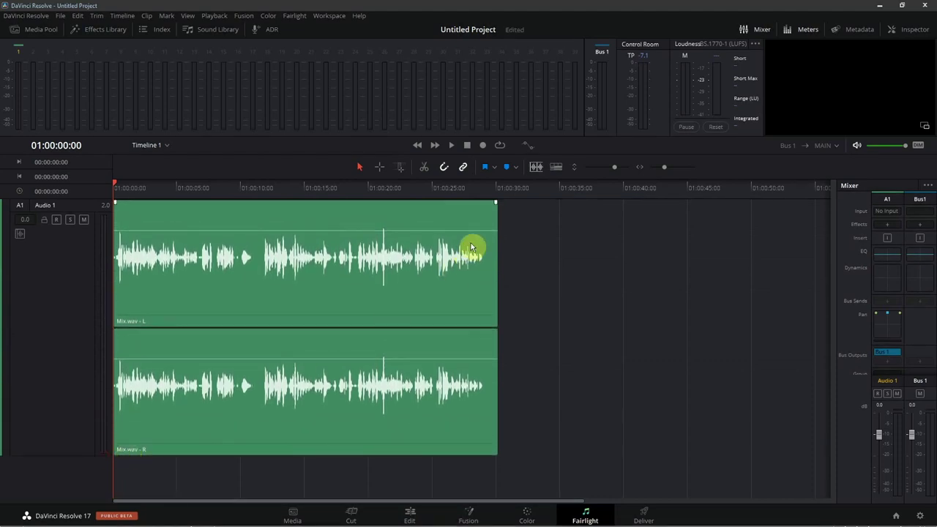
key(space)
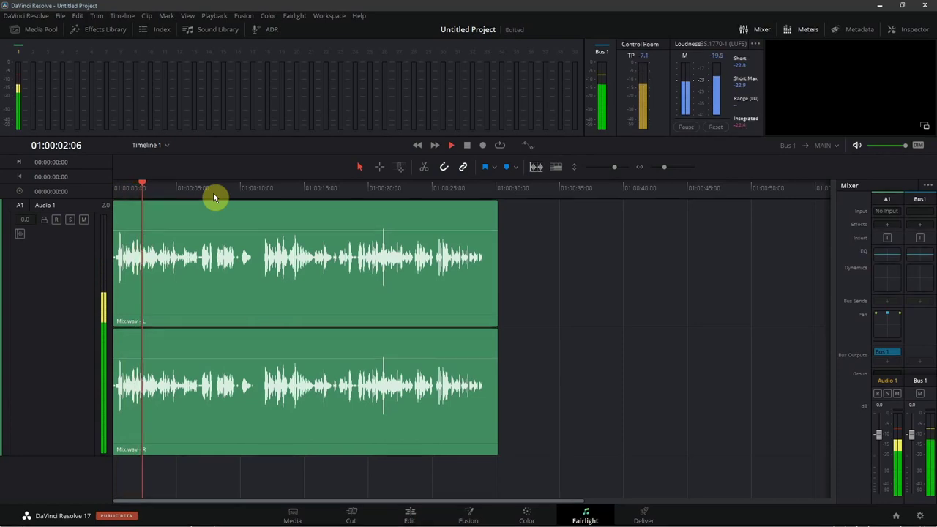
key(space)
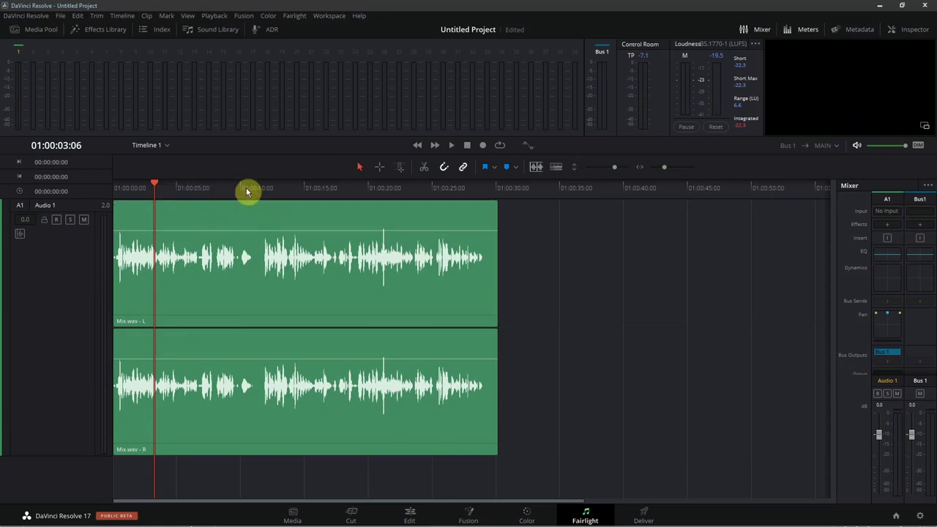
drag(155, 188, 252, 188)
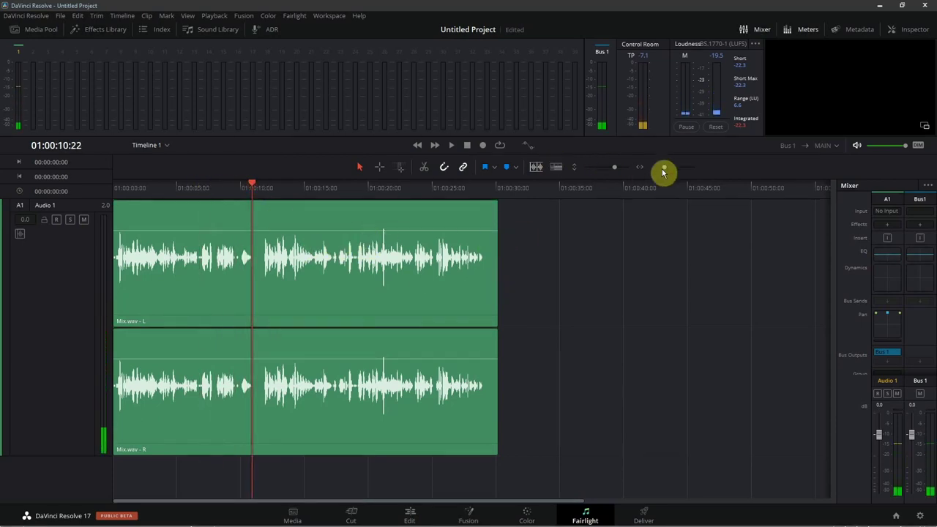
drag(665, 169, 614, 170)
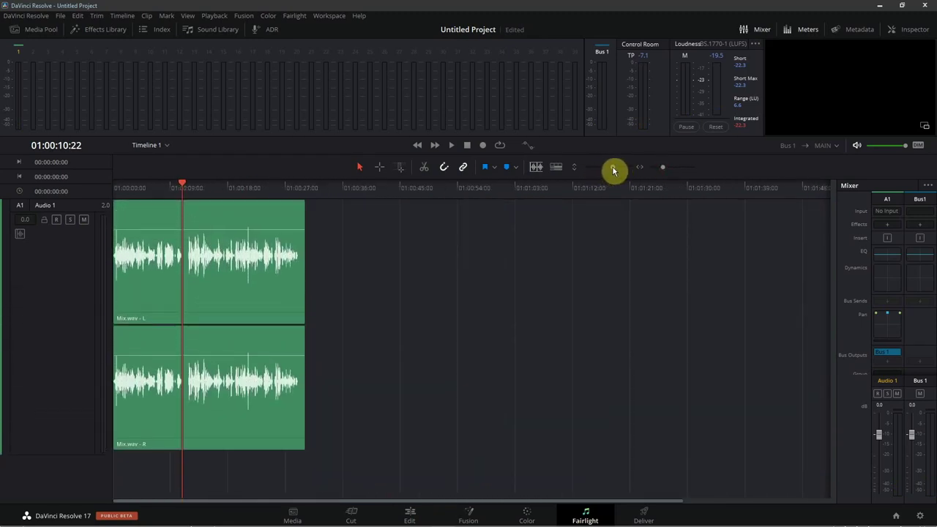
drag(613, 171, 619, 170)
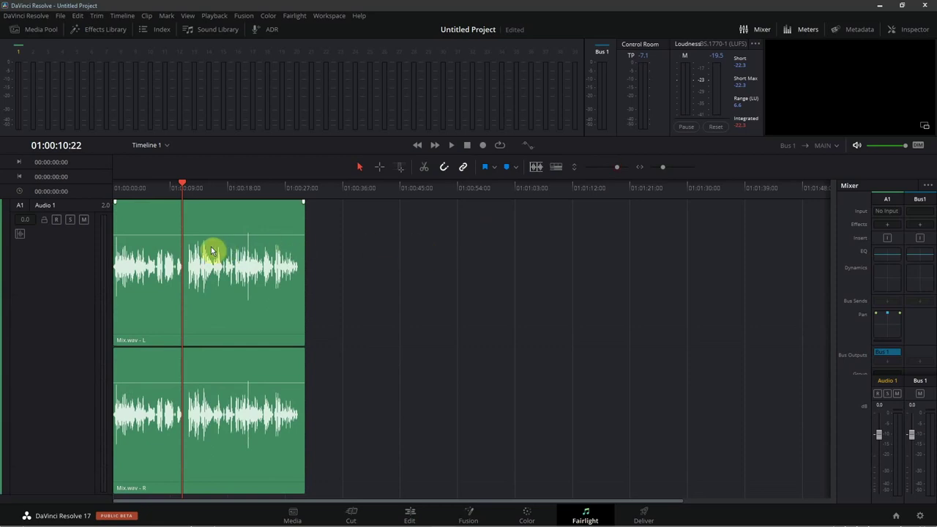
scroll(205, 261, up, 2)
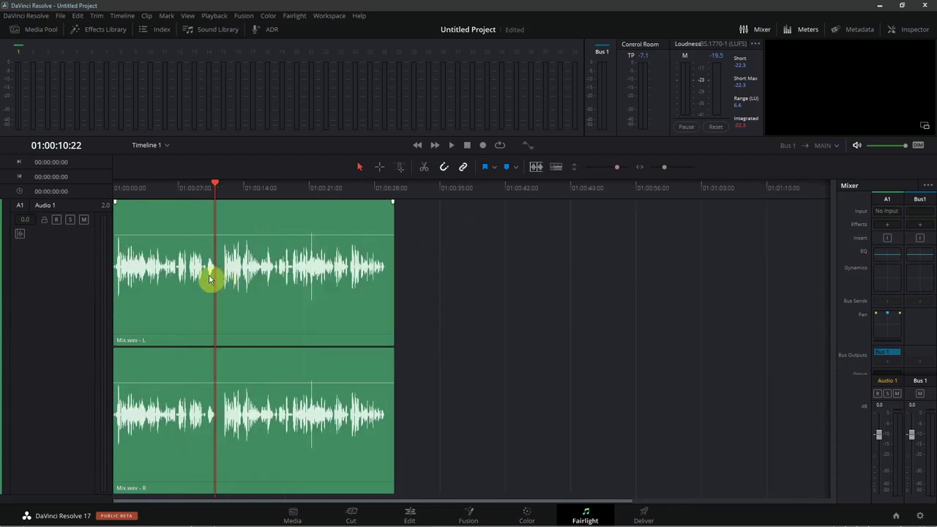
scroll(219, 276, up, 2)
scroll(337, 285, up, 2)
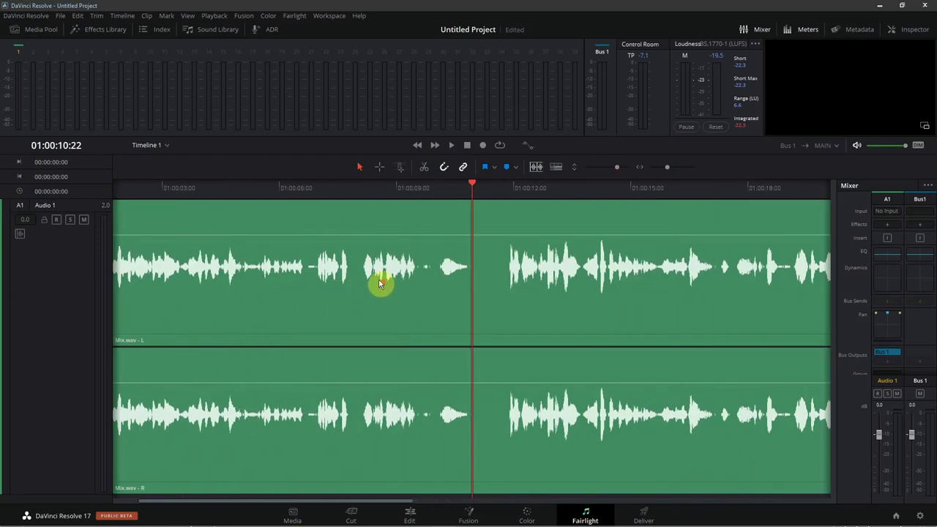
click(682, 192)
click(771, 188)
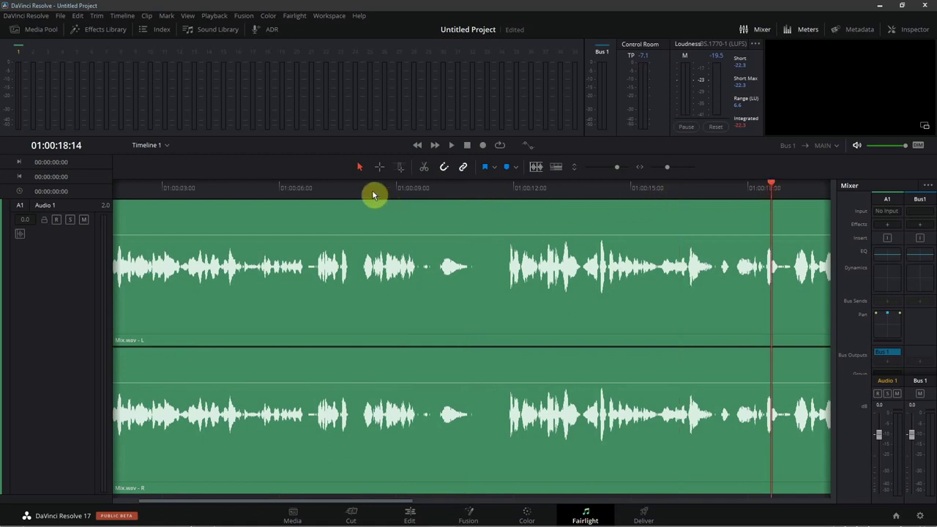
click(352, 189)
scroll(344, 264, down, 2)
scroll(326, 276, down, 1)
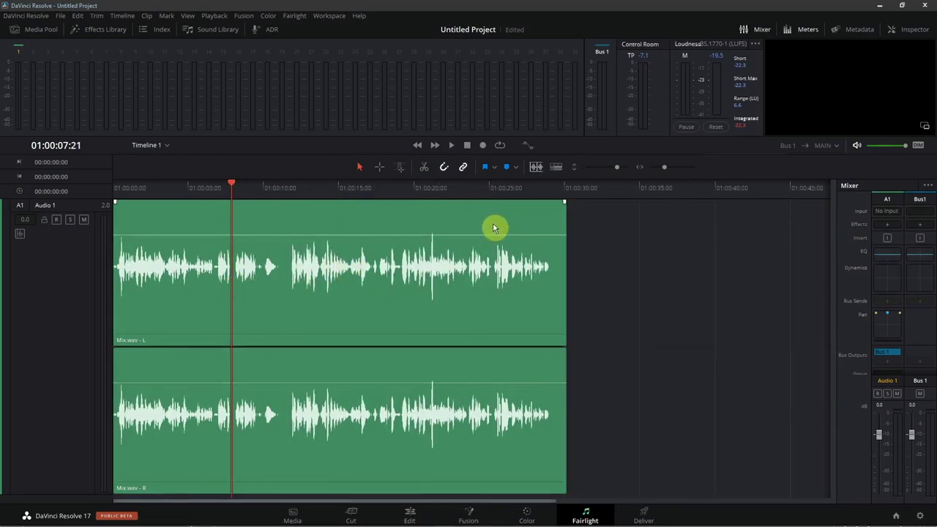
click(466, 197)
scroll(484, 306, up, 5)
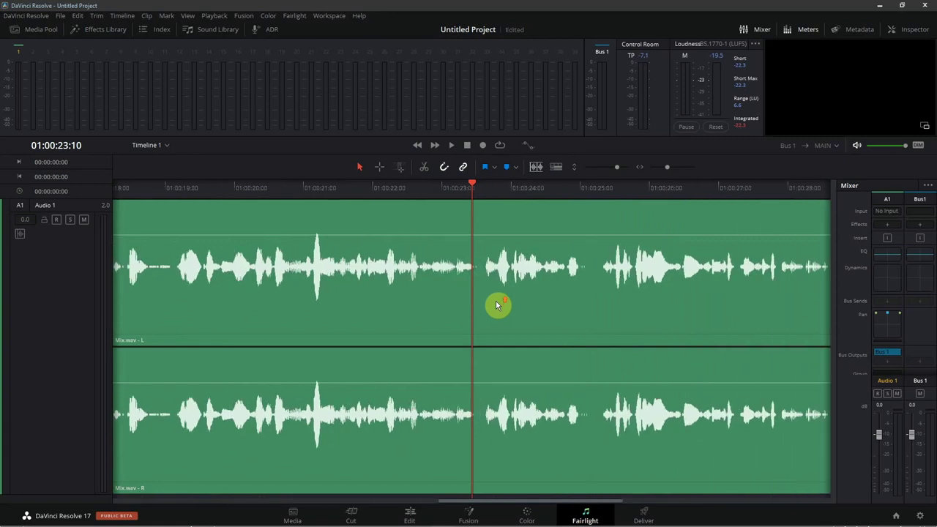
scroll(494, 305, down, 3)
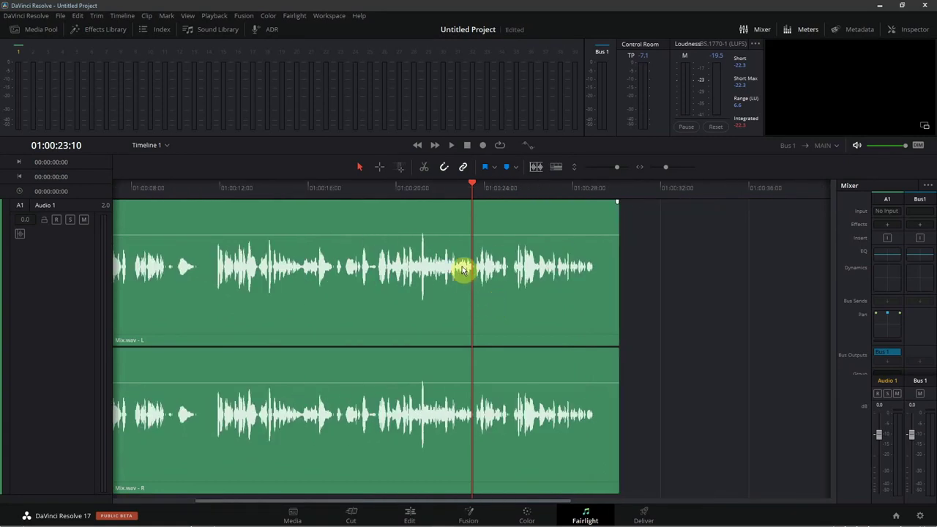
scroll(462, 270, right, 5)
scroll(467, 271, left, 6)
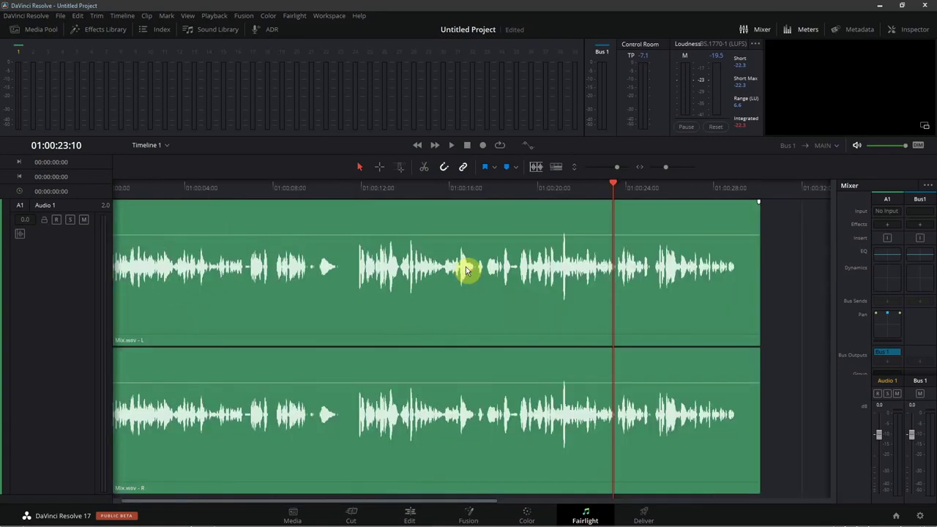
scroll(464, 268, right, 5)
scroll(412, 268, left, 5)
scroll(473, 268, right, 5)
scroll(473, 272, left, 6)
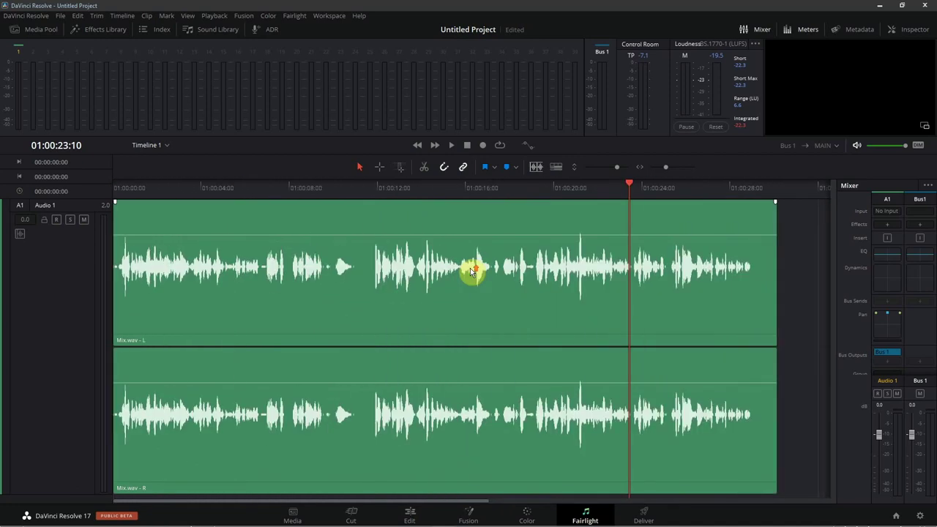
scroll(469, 272, down, 5)
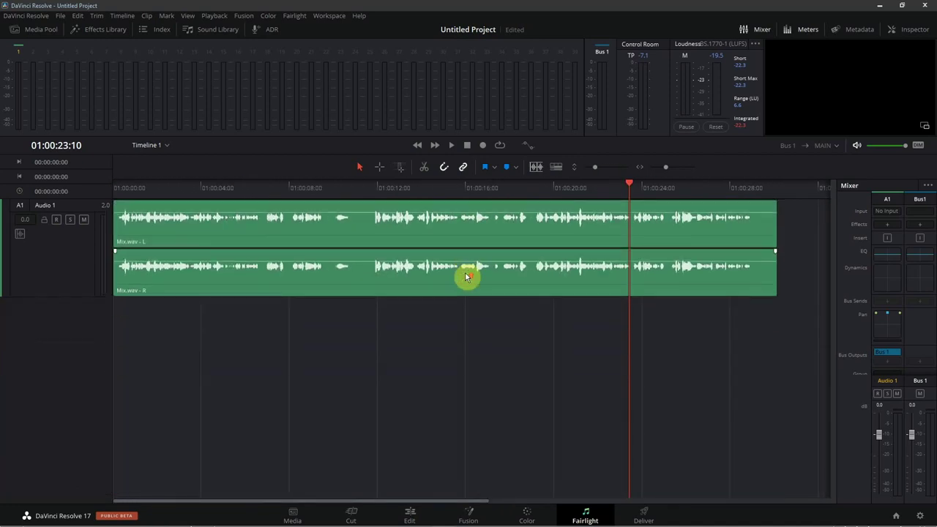
scroll(466, 274, up, 6)
scroll(466, 277, down, 2)
scroll(466, 277, up, 2)
scroll(466, 277, down, 1)
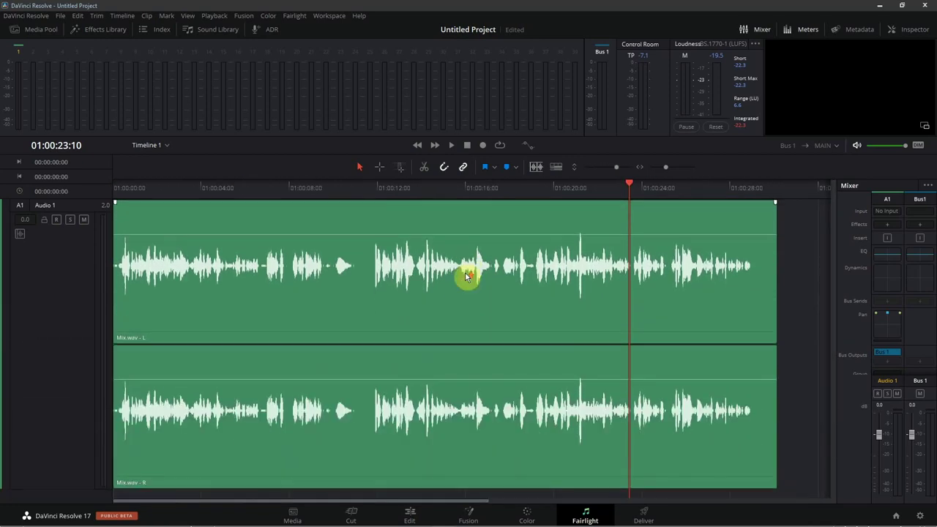
scroll(466, 277, down, 1)
scroll(467, 277, down, 3)
scroll(466, 277, up, 3)
scroll(466, 276, down, 2)
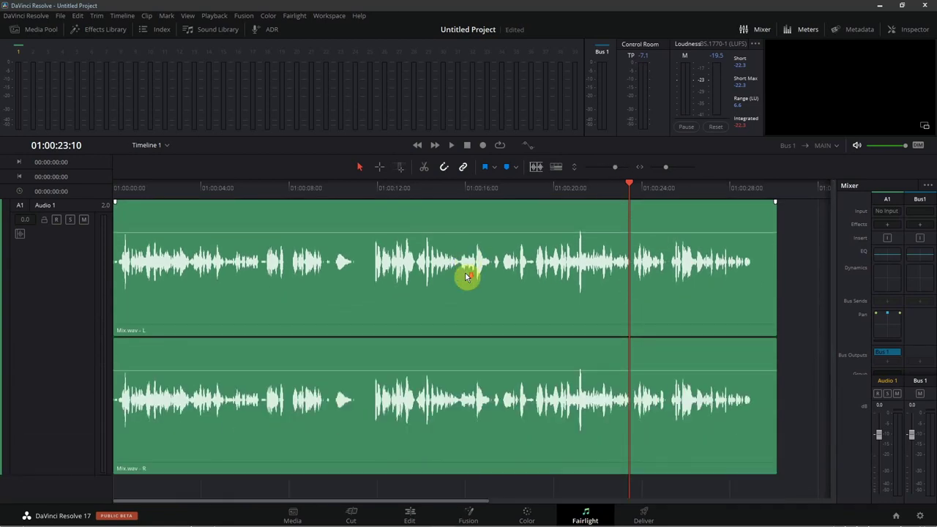
scroll(466, 276, up, 1)
click(356, 197)
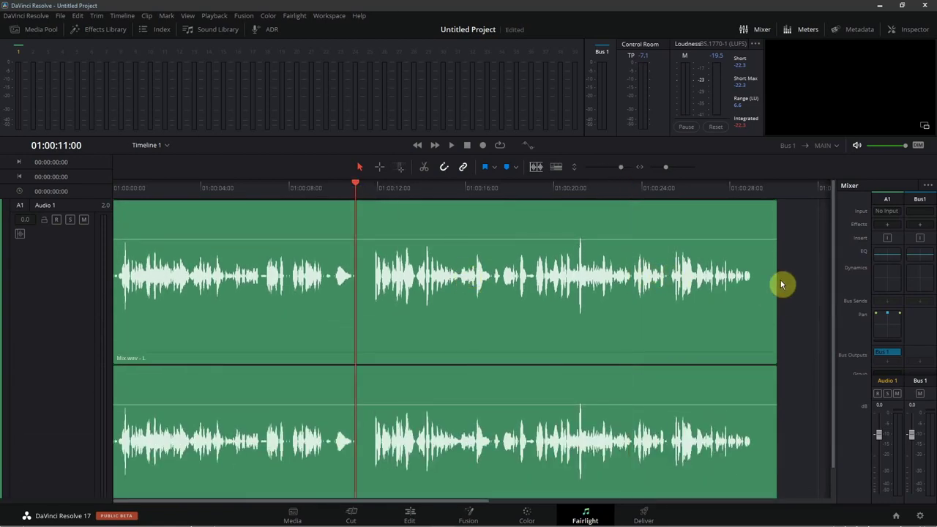
Trim the end of Mix.wav and split the clip at 01:00:06:15
mouse_move(774, 281)
mouse_down()
mouse_move(553, 288)
mouse_move(772, 291)
mouse_up()
mouse_move(775, 293)
mouse_down()
mouse_move(582, 328)
mouse_move(772, 322)
mouse_up()
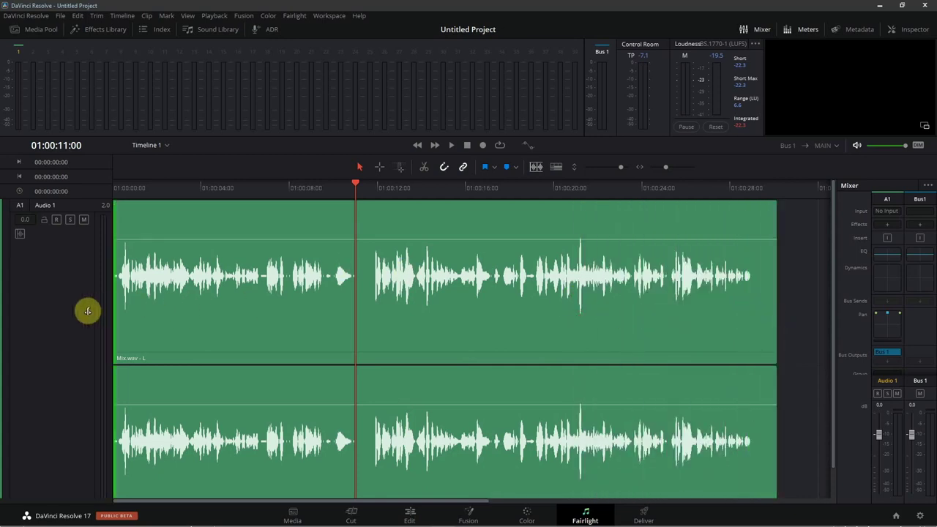
click(259, 194)
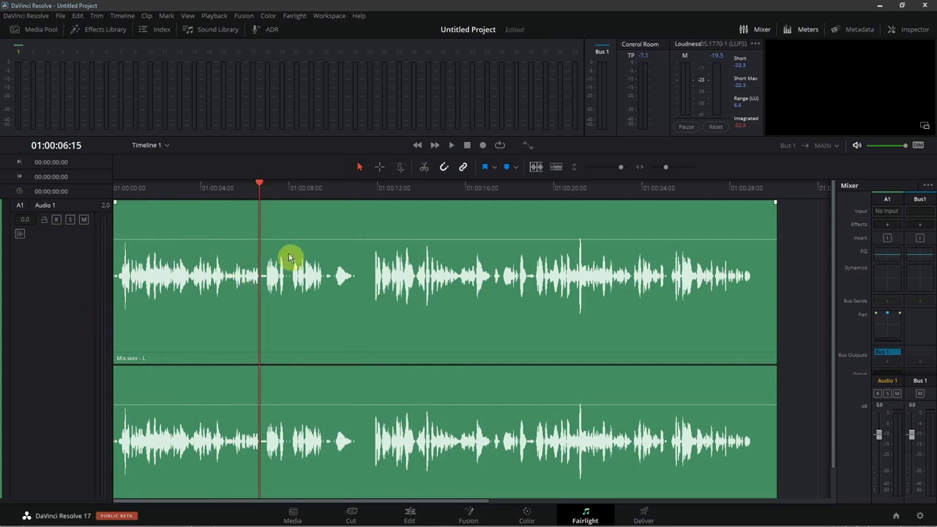
click(426, 169)
click(209, 315)
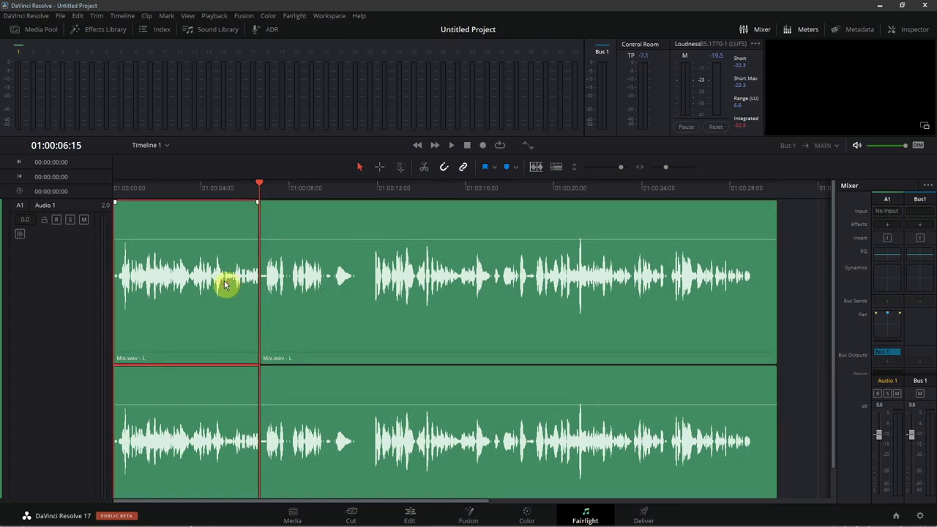
Delete the left piece of the split clip, then undo the deletion
click(188, 348)
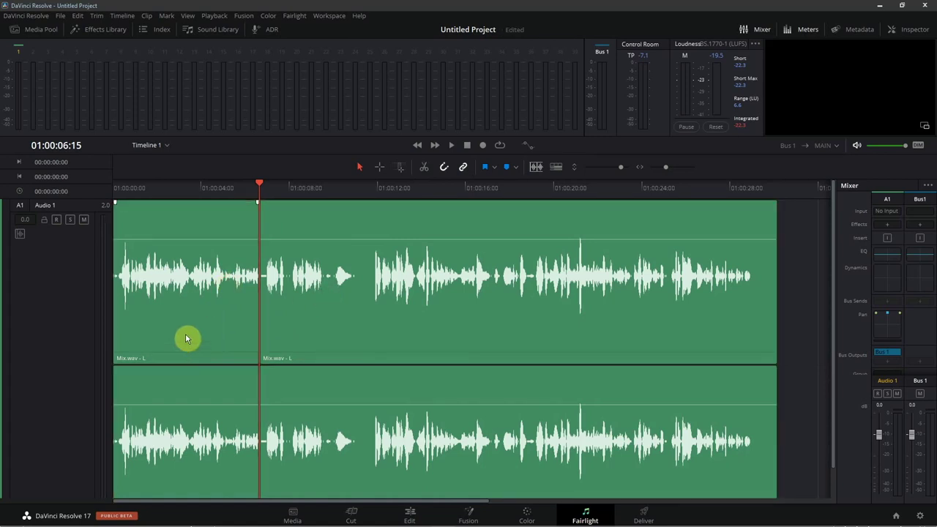
click(186, 294)
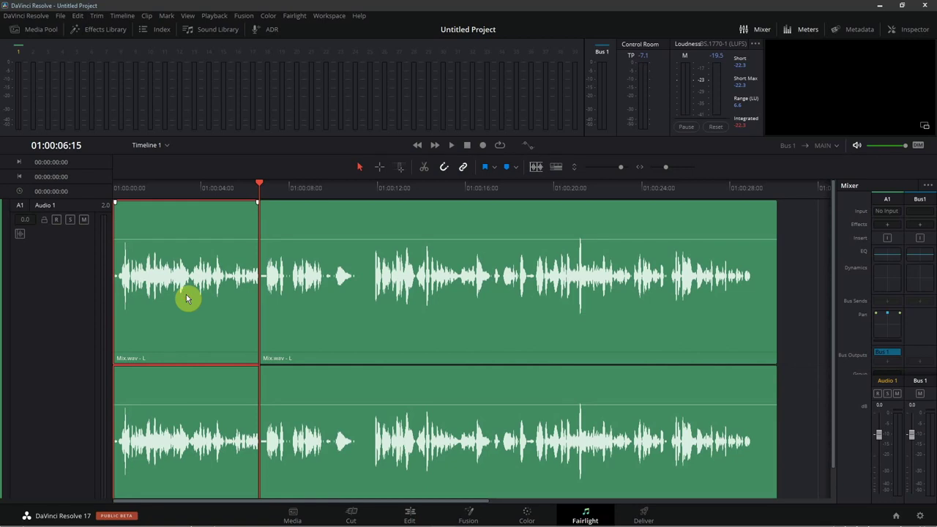
key(Delete)
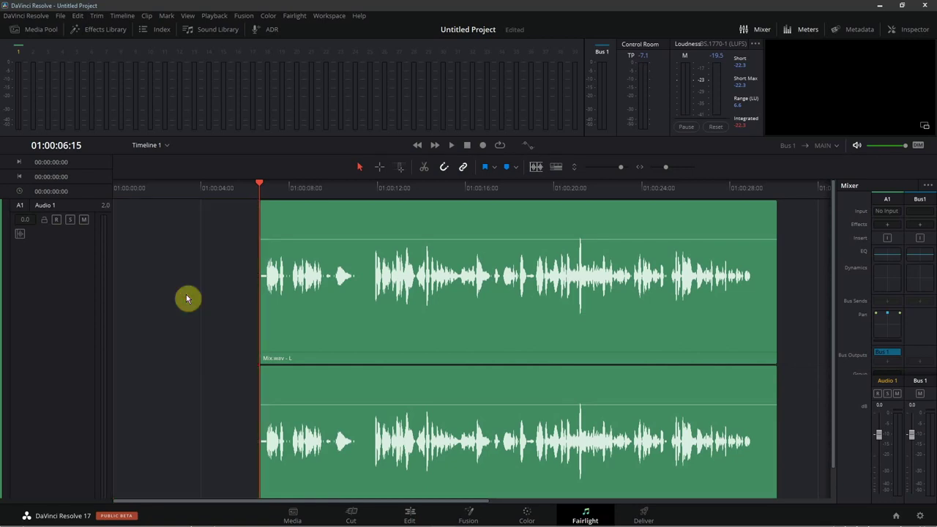
key(ctrl+z)
Ripple-delete the left piece, then undo the ripple delete
click(183, 279)
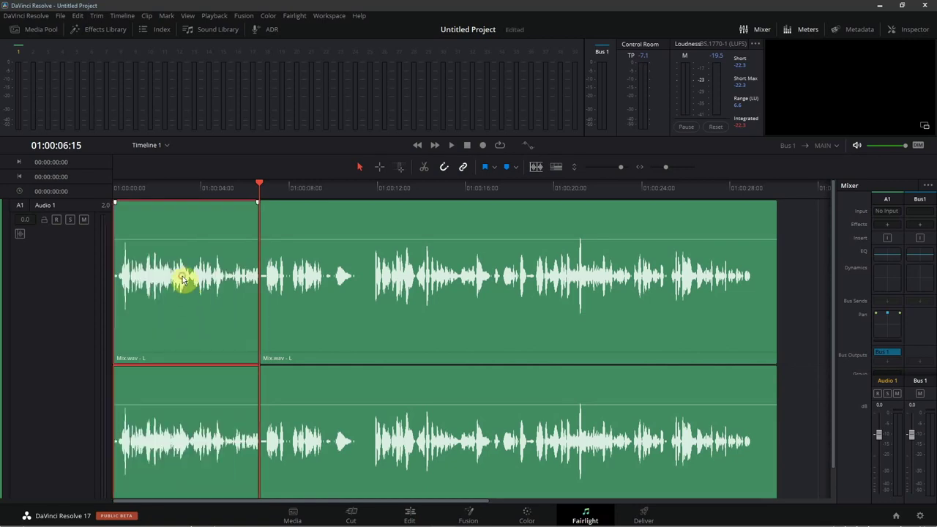
key(shift+Delete)
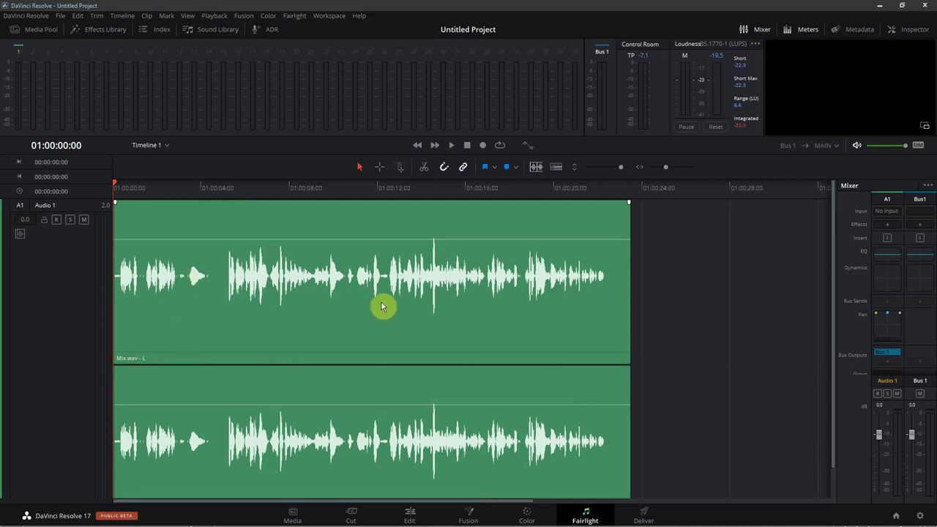
key(ctrl+shift+v)
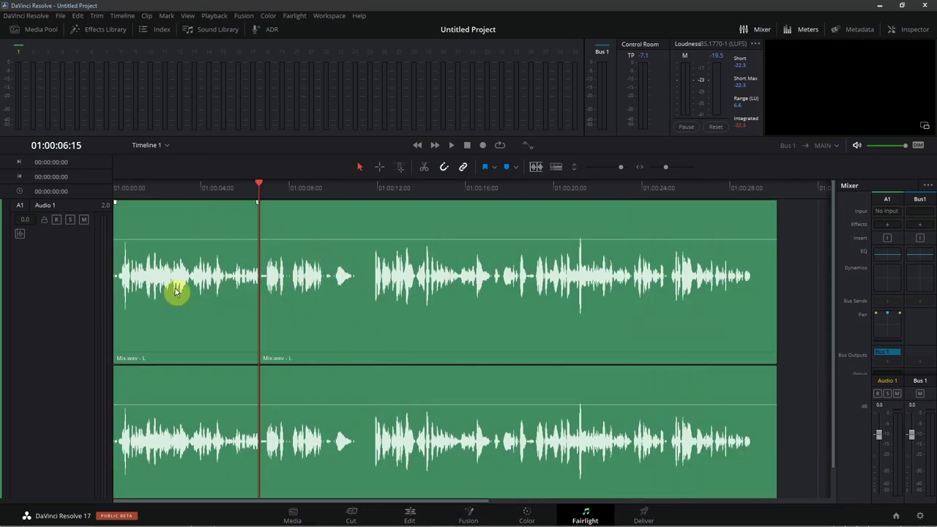
Delete the first piece and move the remaining audio to the timeline start
click(207, 277)
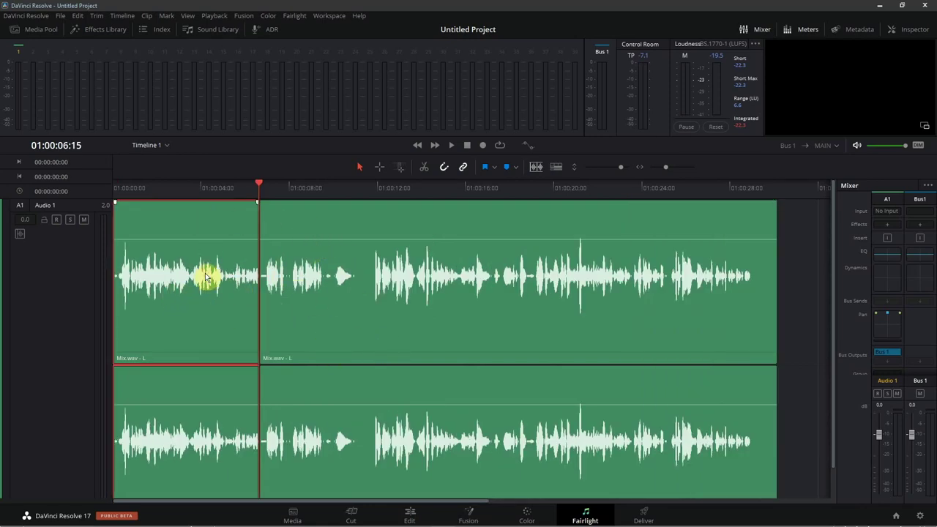
key(Delete)
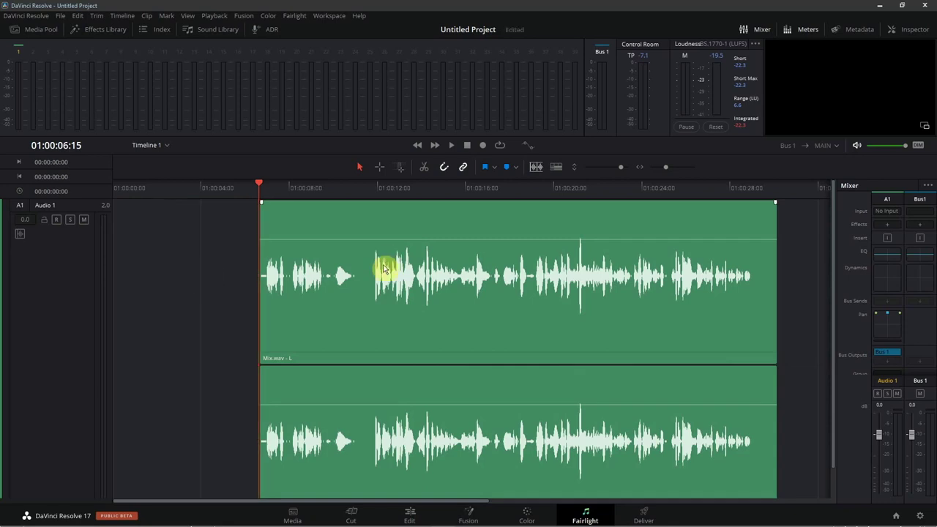
drag(384, 269, 190, 272)
drag(194, 189, 215, 189)
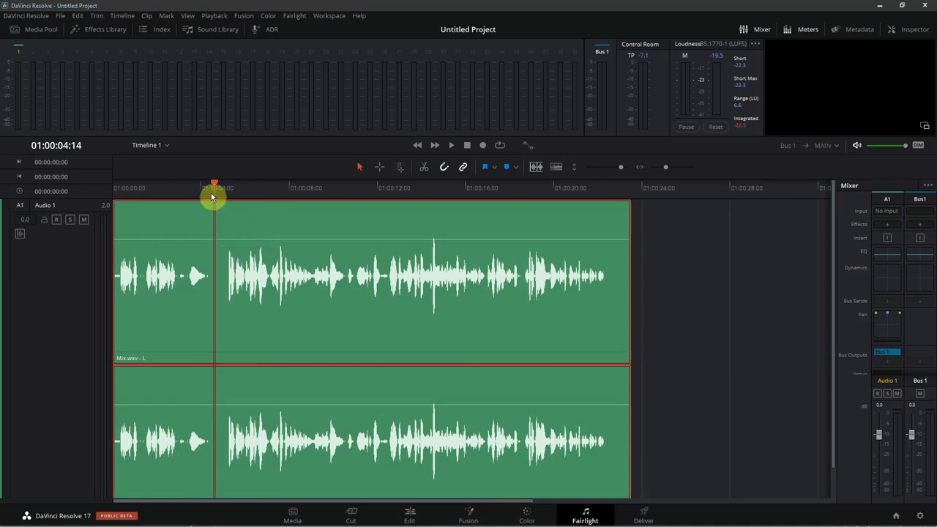
Split the clip at the playhead and again at 01:00:09:07
key(ctrl+b)
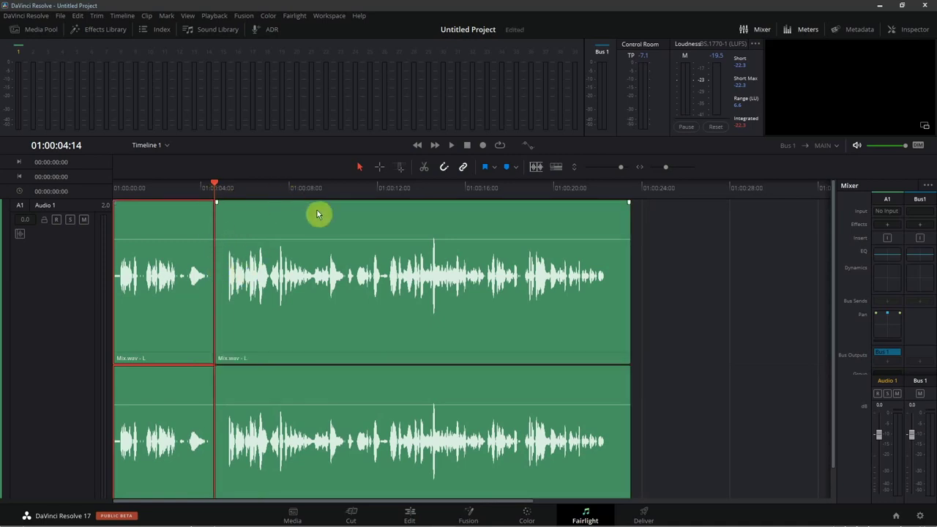
click(318, 213)
key(ctrl+b)
key(ctrl+z)
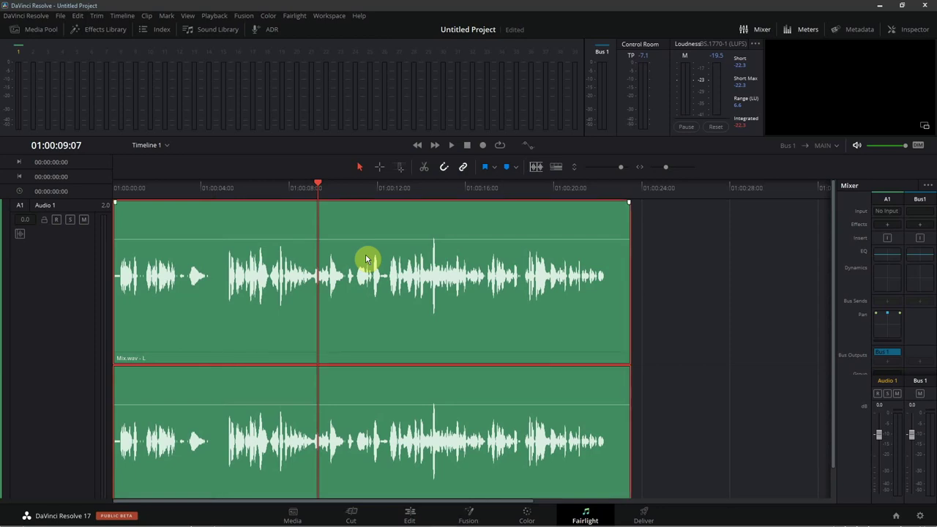
click(224, 191)
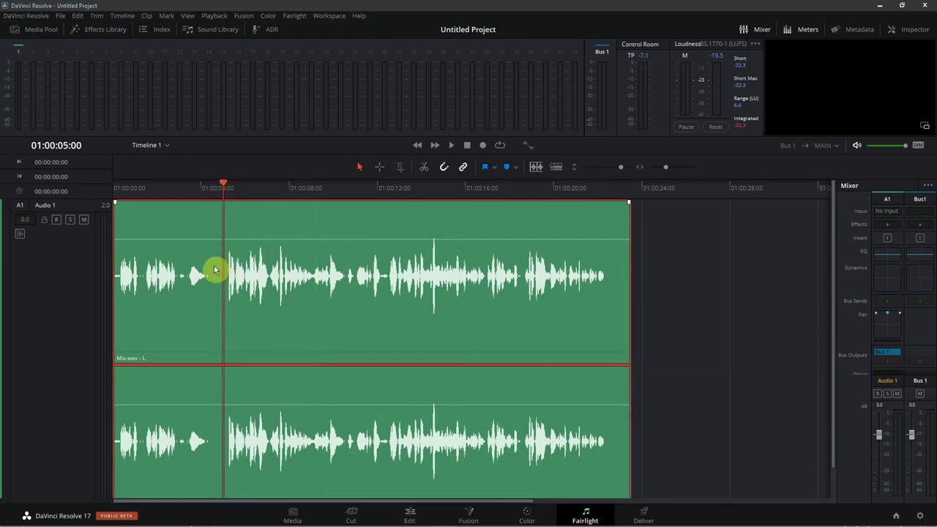
key(ctrl+b)
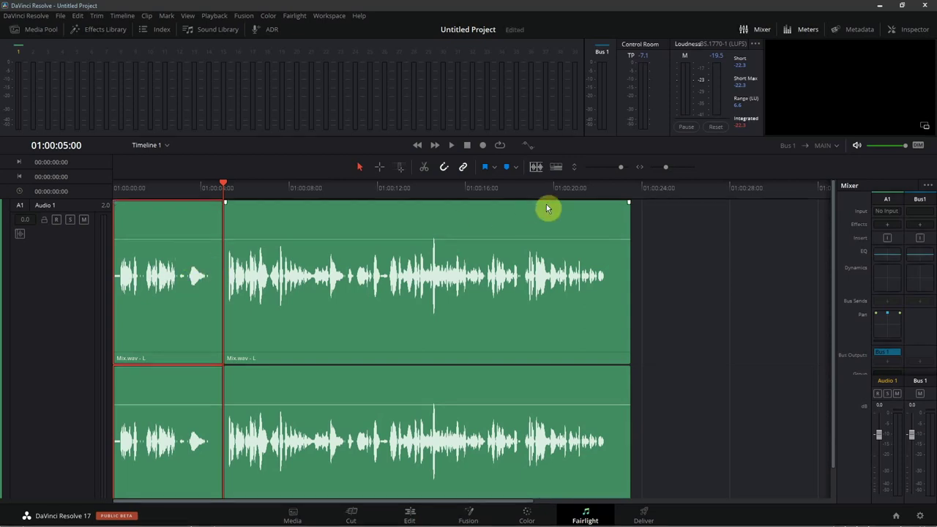
key(d)
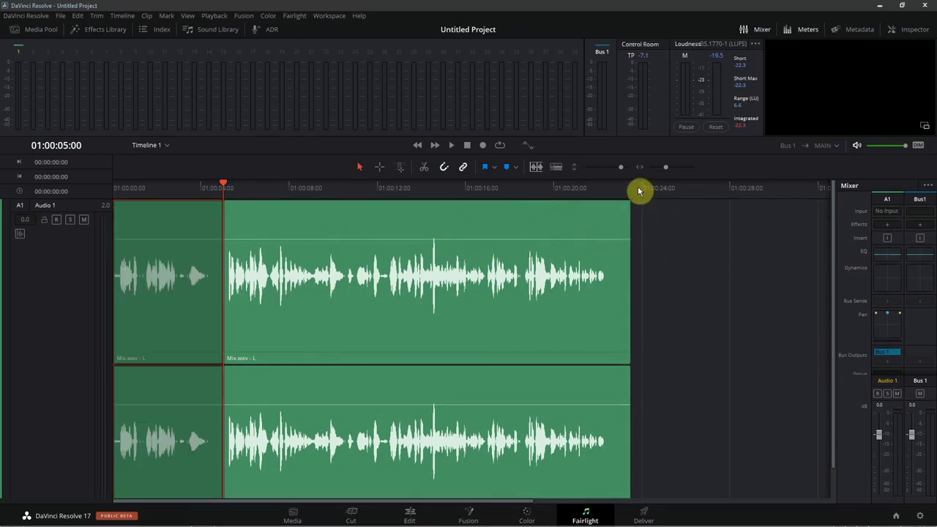
key(ctrl+z)
mouse_move(640, 189)
mouse_down()
mouse_move(771, 195)
mouse_move(748, 197)
mouse_up()
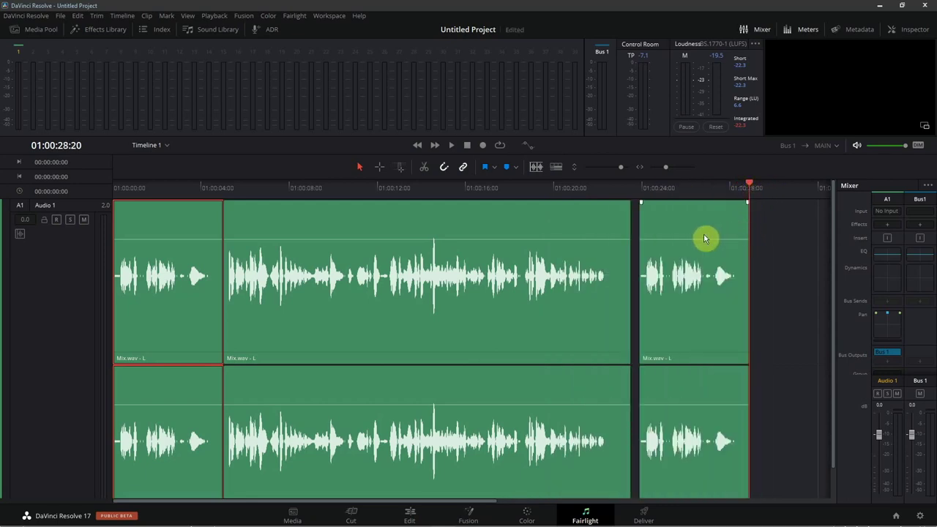
key(ctrl+z)
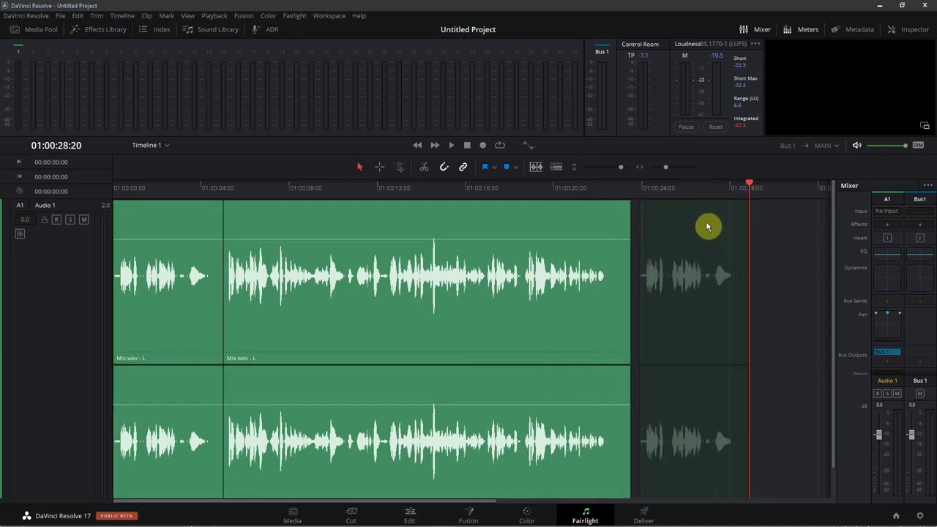
key(ctrl+shift+z)
key(ctrl+z)
key(ctrl+z)
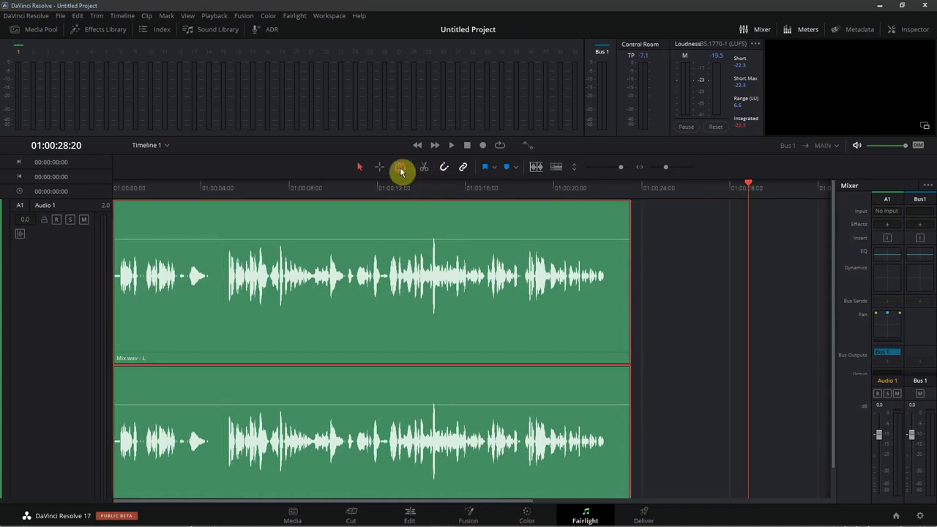
Range-select 01:00:07:15–01:00:15:06, move it to about 01:00:24, then undo back to the original clip
click(402, 171)
mouse_move(226, 227)
mouse_down()
mouse_move(344, 265)
mouse_move(399, 267)
mouse_up()
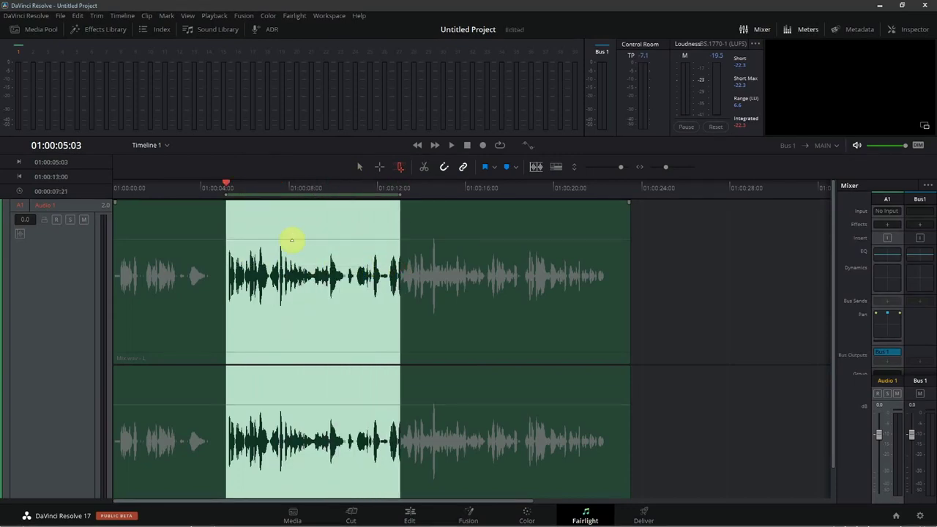
drag(281, 258, 448, 262)
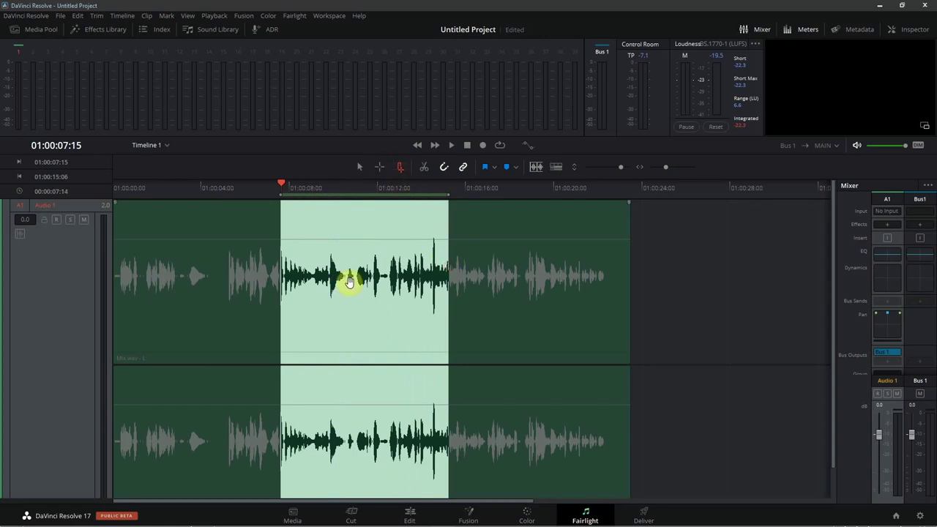
drag(350, 284, 716, 285)
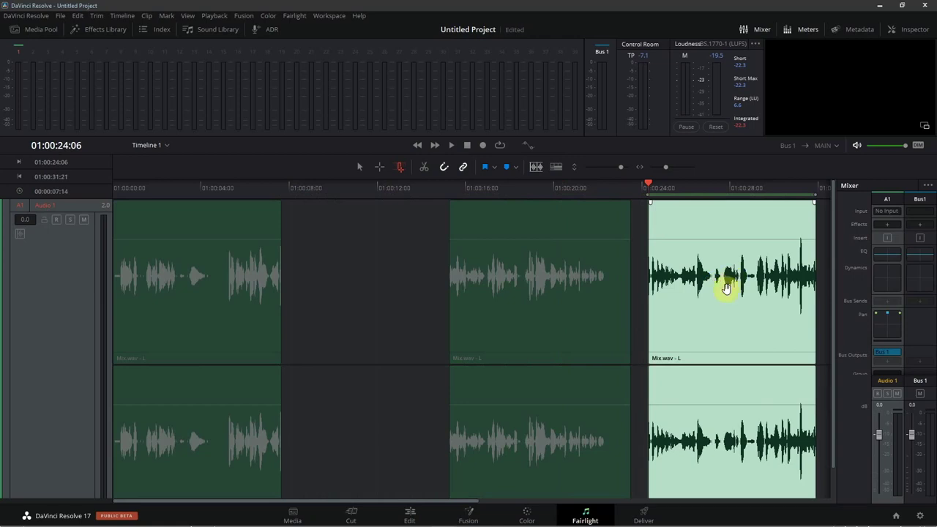
key(ctrl+z)
key(ctrl+z)
key(ctrl+z)
key(a)
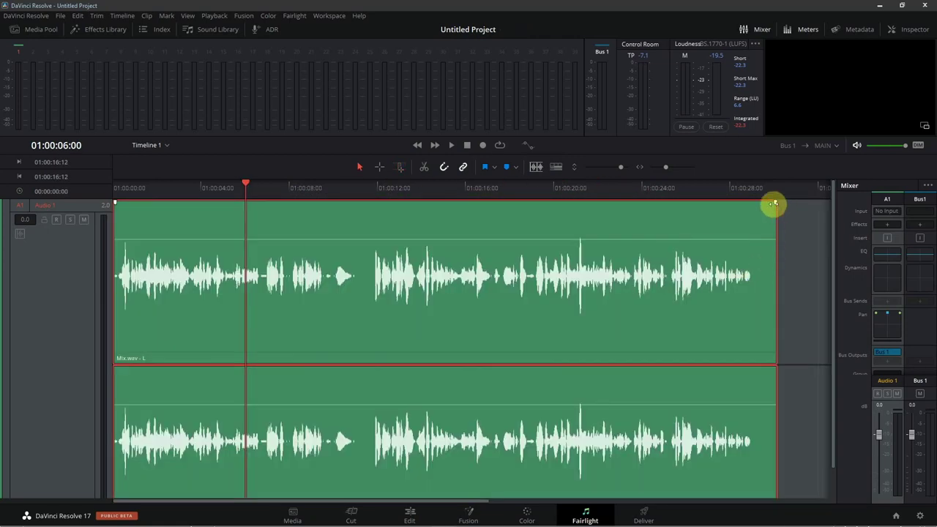
Add a fade-out to the end of Mix.wav and play it back
drag(776, 203, 593, 228)
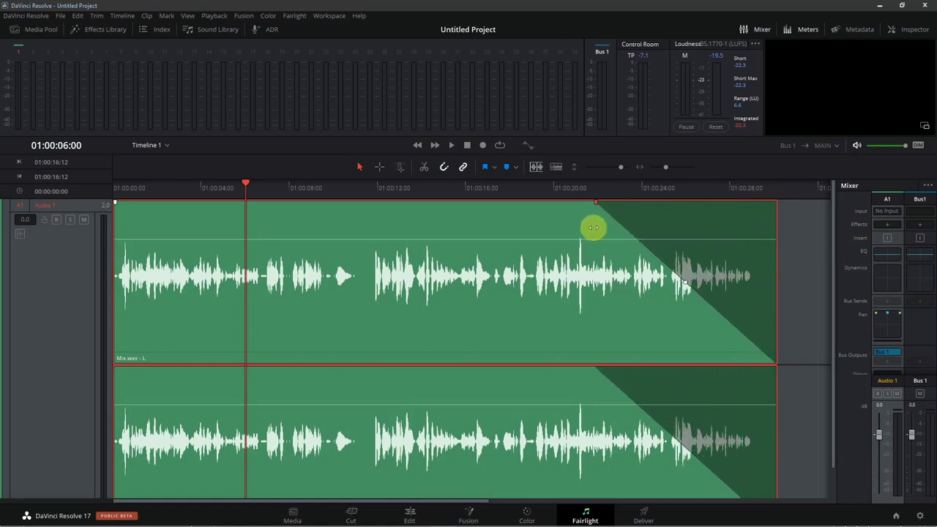
click(593, 188)
key(space)
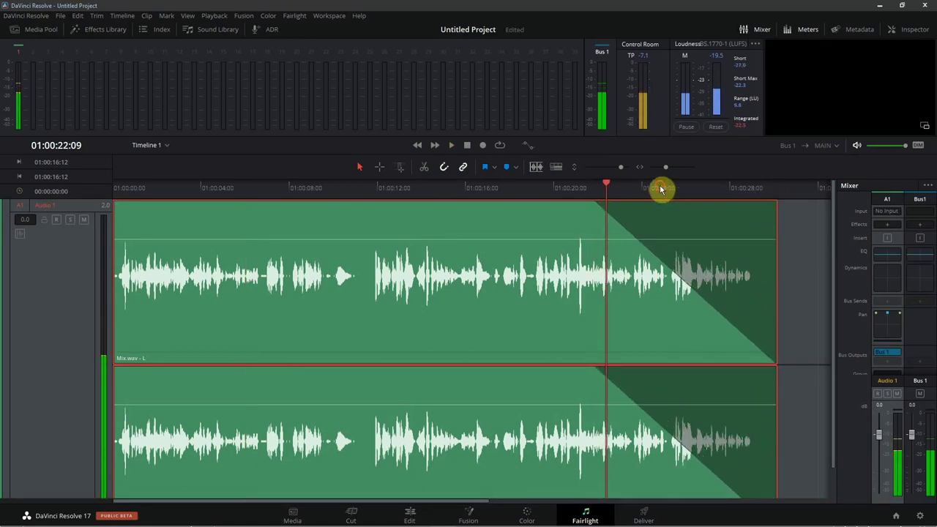
click(665, 188)
Trim the clip end, shorten the fade-out to start near 01:00:25:21 and steepen its curve
drag(778, 281, 747, 283)
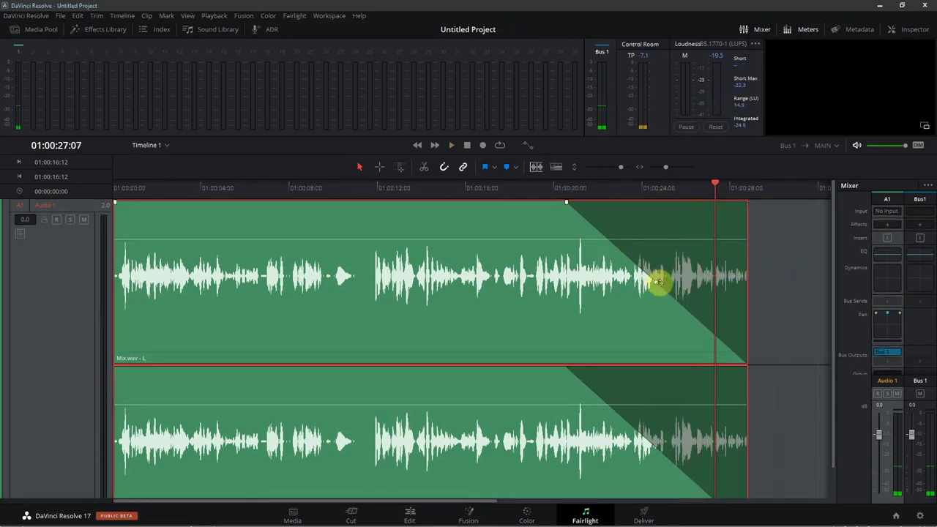
mouse_move(653, 283)
mouse_down()
mouse_move(647, 299)
mouse_move(678, 243)
mouse_up()
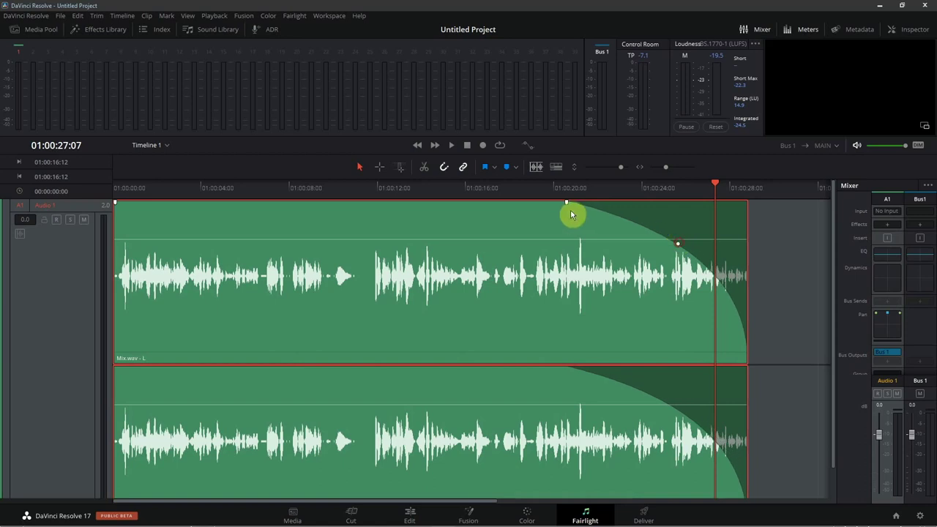
drag(567, 203, 684, 200)
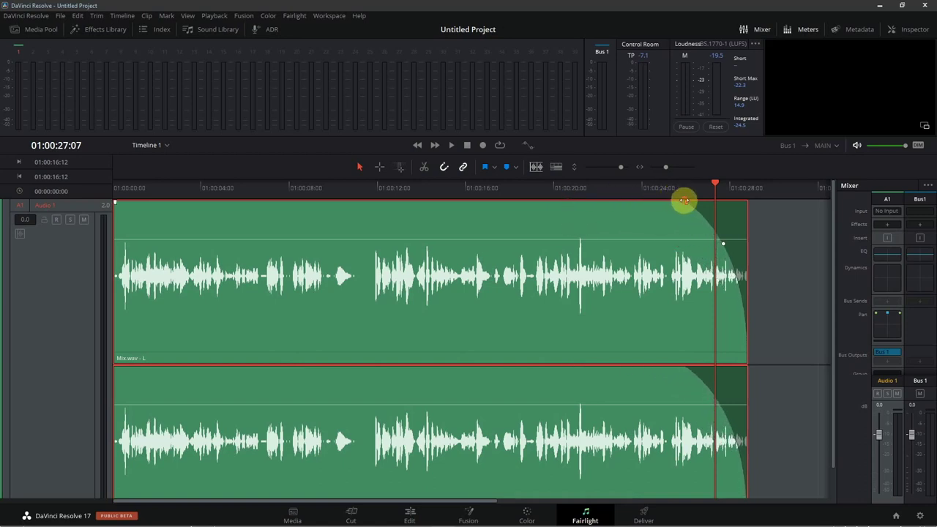
click(685, 189)
key(space)
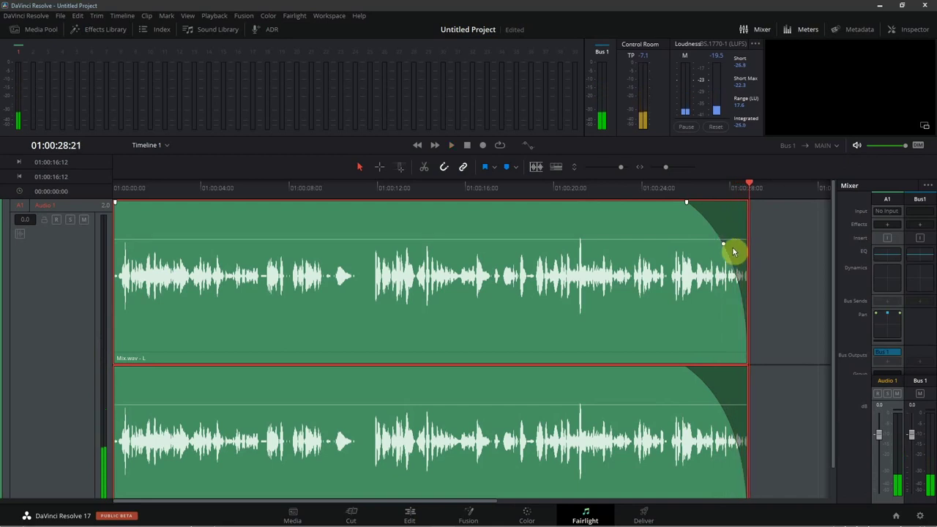
drag(723, 246, 689, 297)
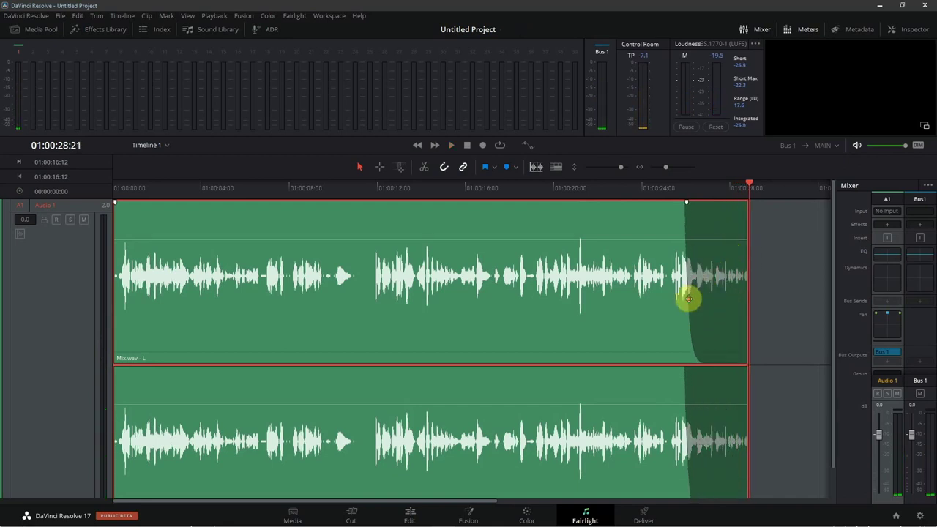
Audition the fade-out, then undo the curve and length changes
click(673, 190)
key(space)
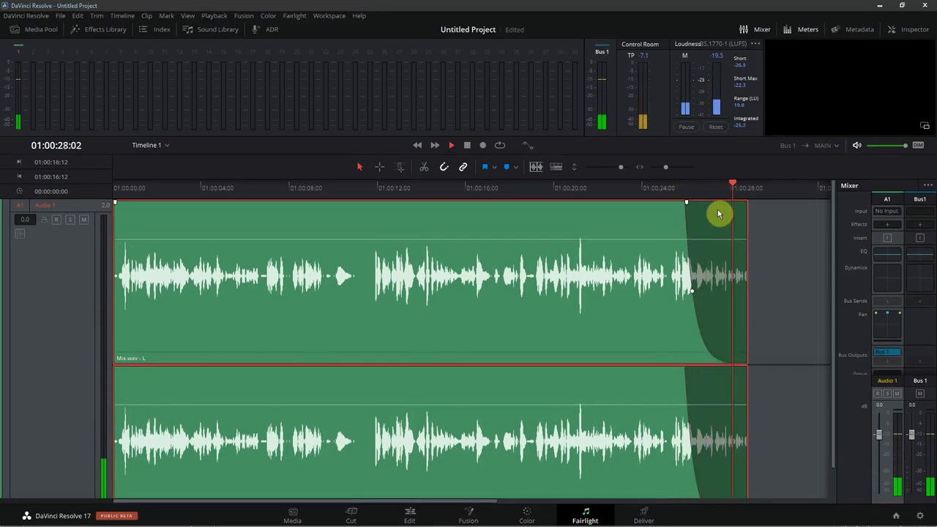
key(space)
key(ctrl+z)
key(ctrl+z)
key(ctrl+z)
key(ctrl+z)
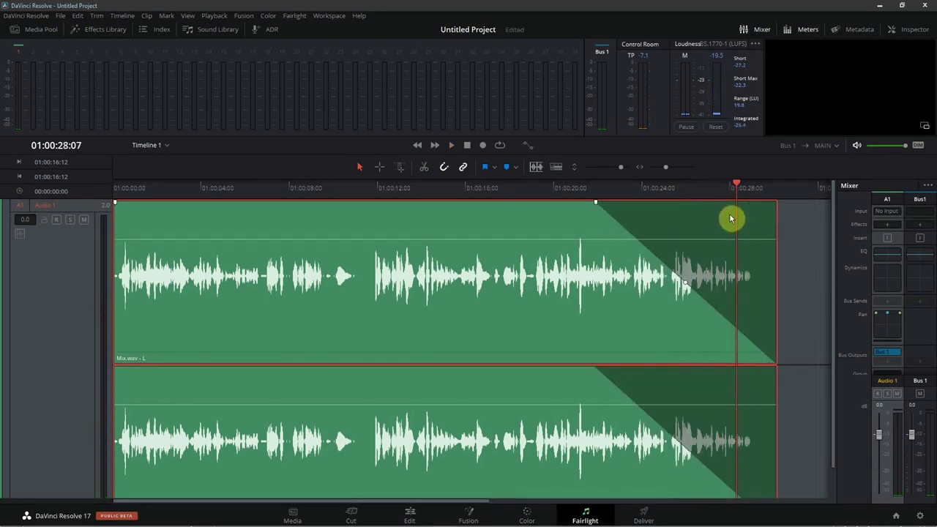
key(ctrl+z)
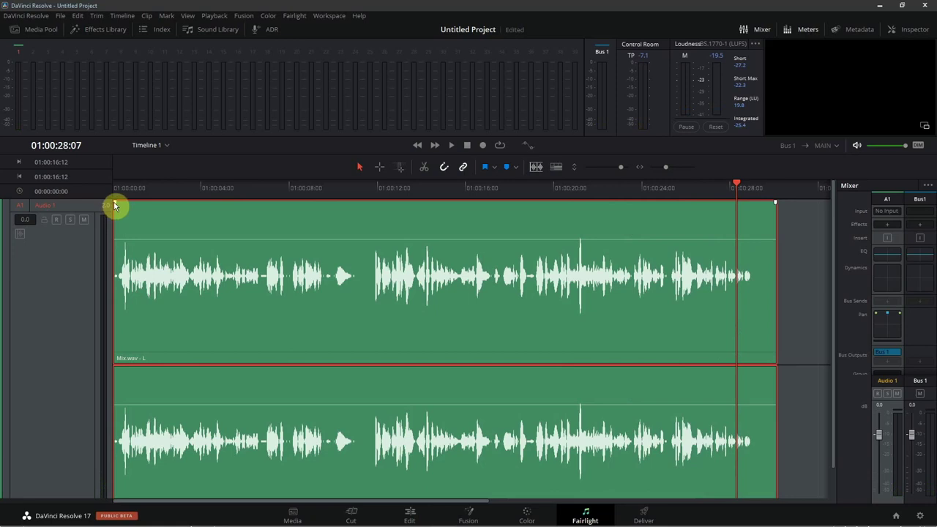
Add a 1–2 second fade-in at the clip start and audition it
drag(115, 202, 172, 205)
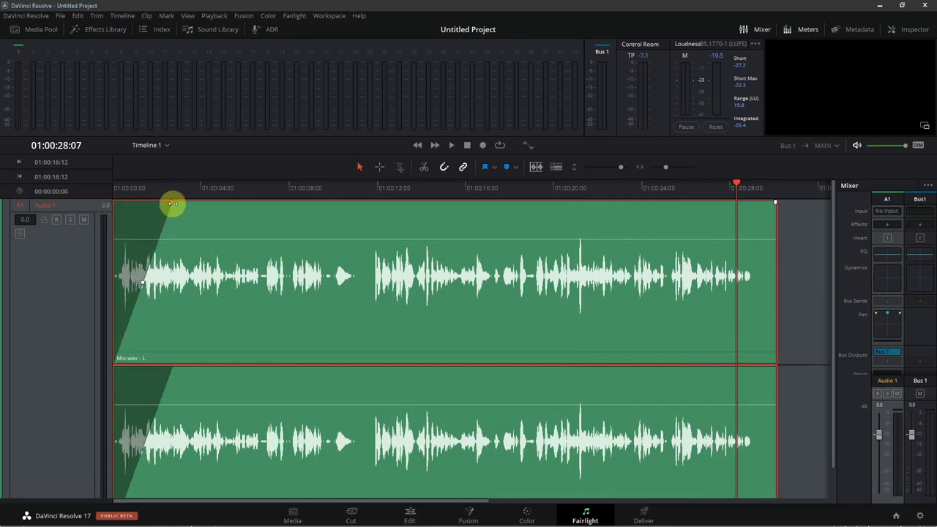
key(space)
click(140, 188)
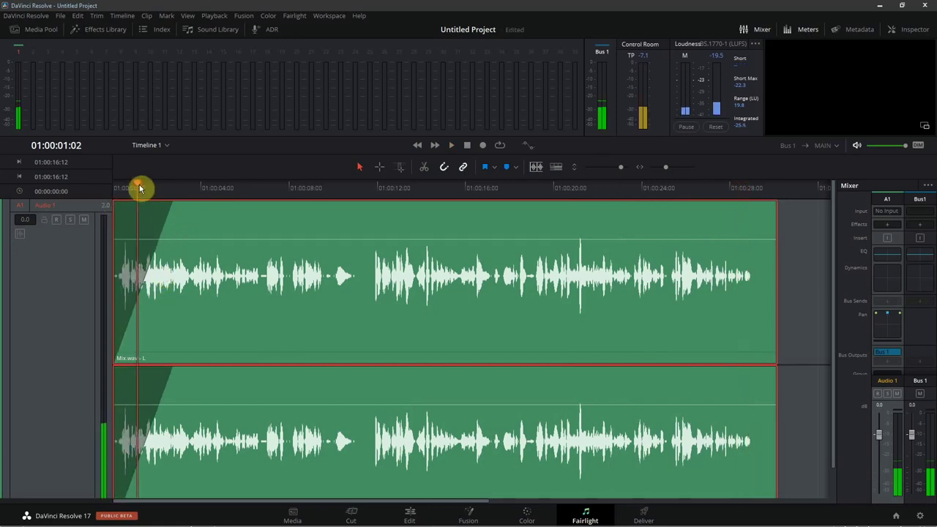
click(309, 188)
click(404, 190)
click(460, 191)
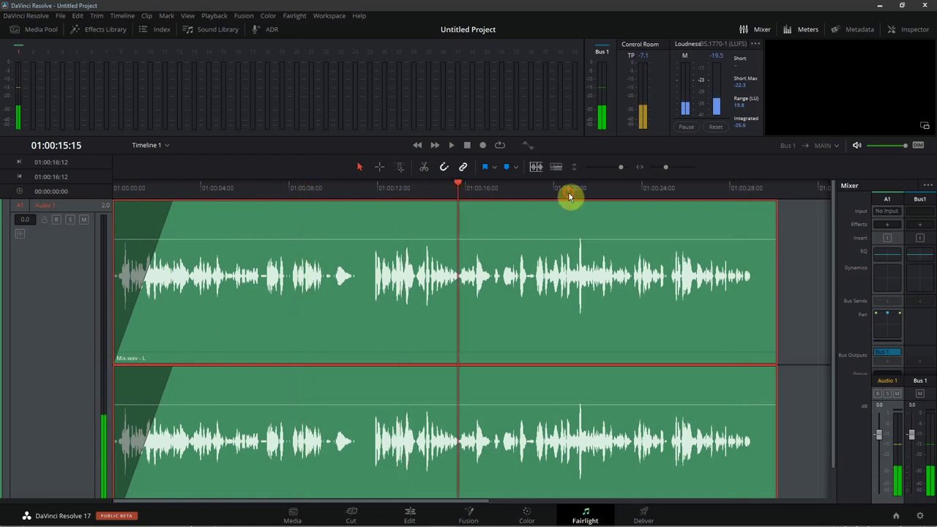
click(404, 191)
key(Home)
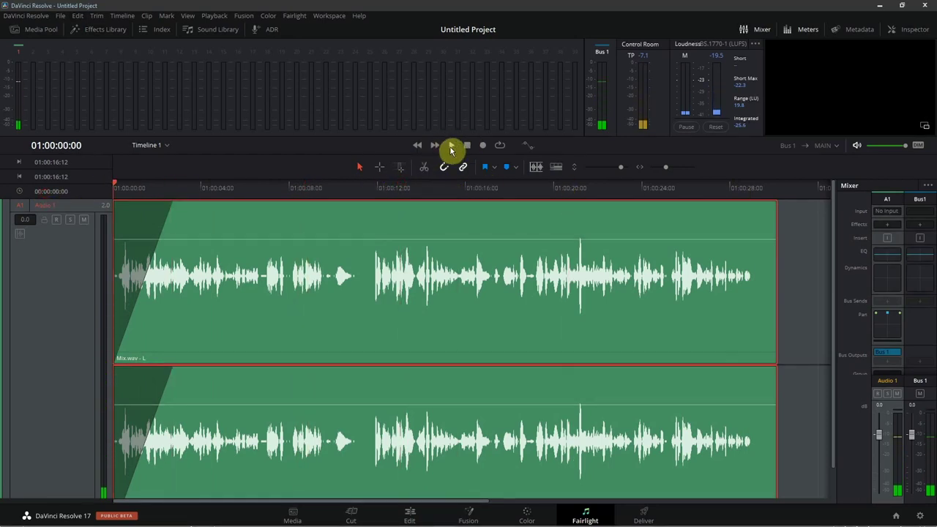
Preview Mix.wav with the transport Play, Stop, Rewind and Fast Forward buttons, then play from the start
click(451, 149)
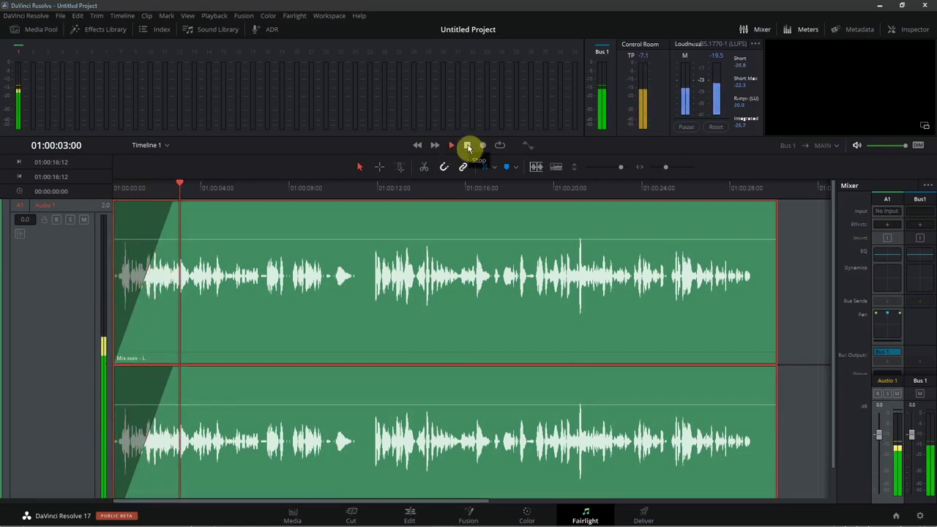
click(470, 147)
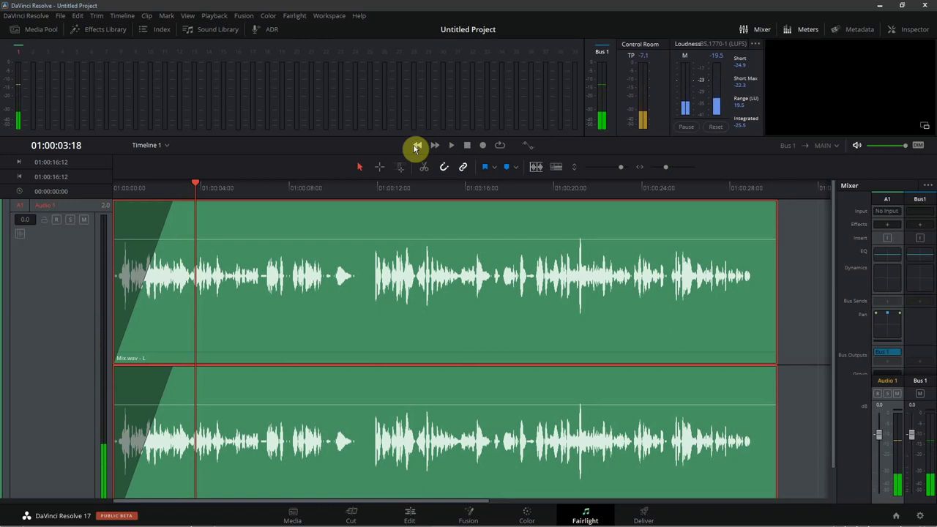
click(415, 147)
click(434, 146)
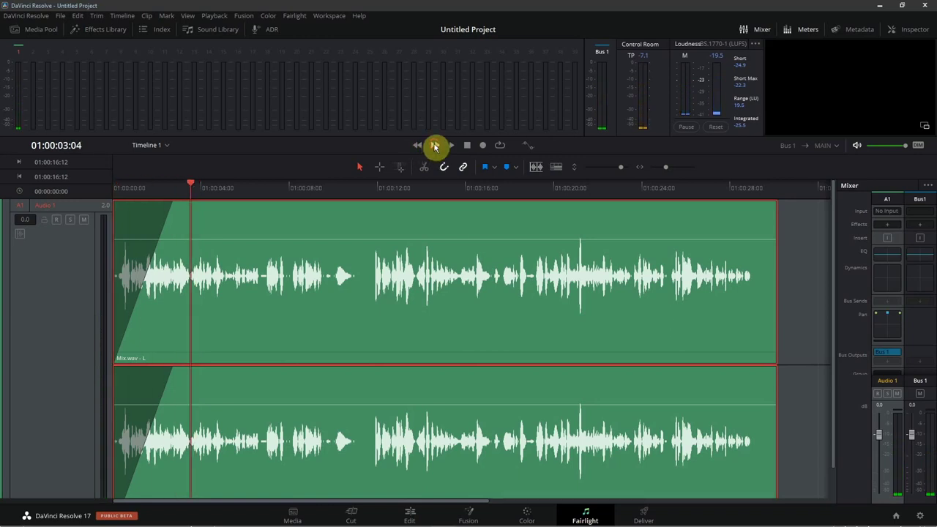
click(417, 146)
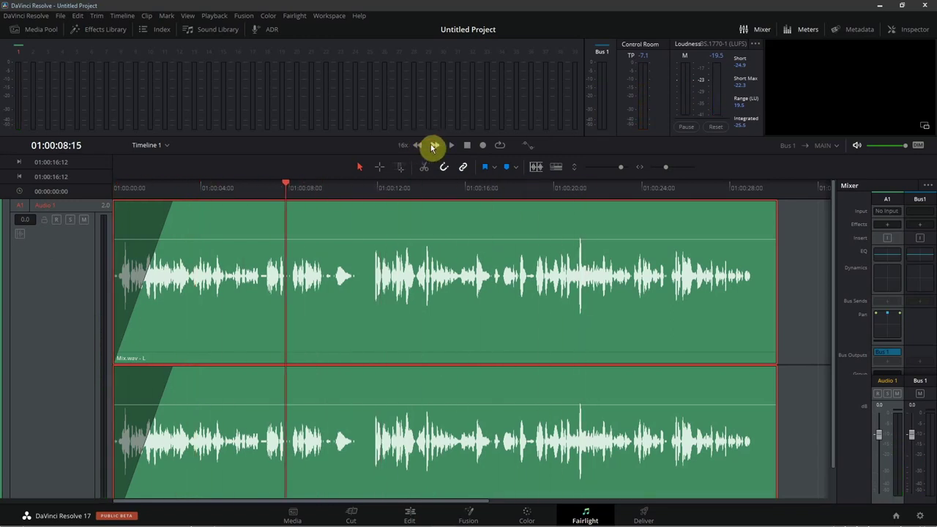
click(435, 145)
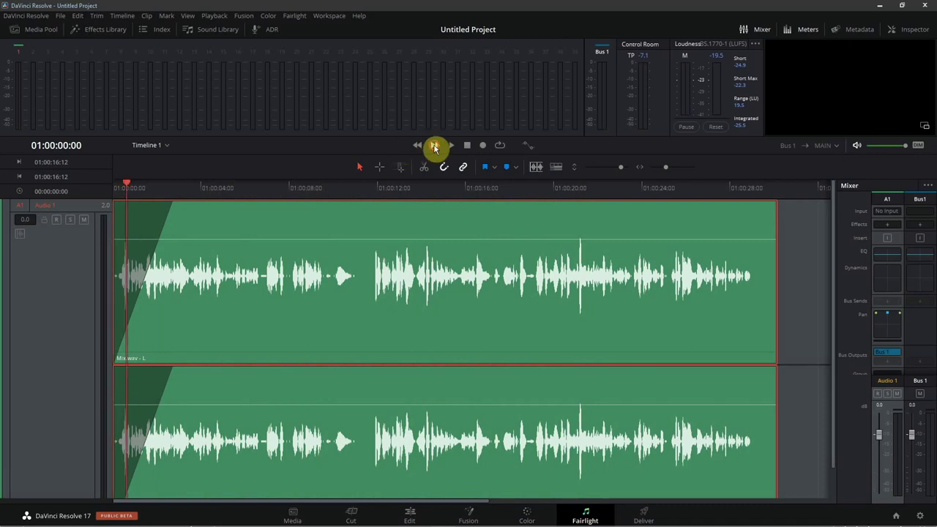
click(419, 147)
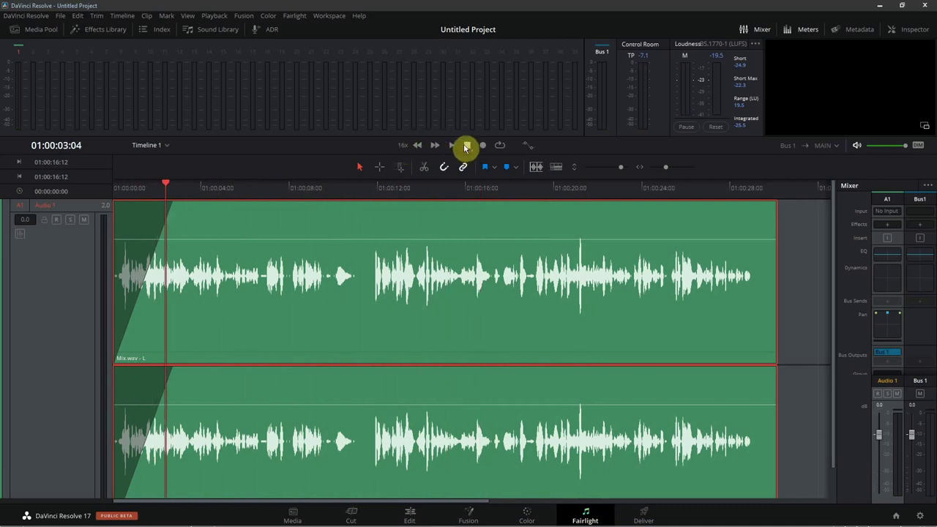
click(438, 148)
click(450, 149)
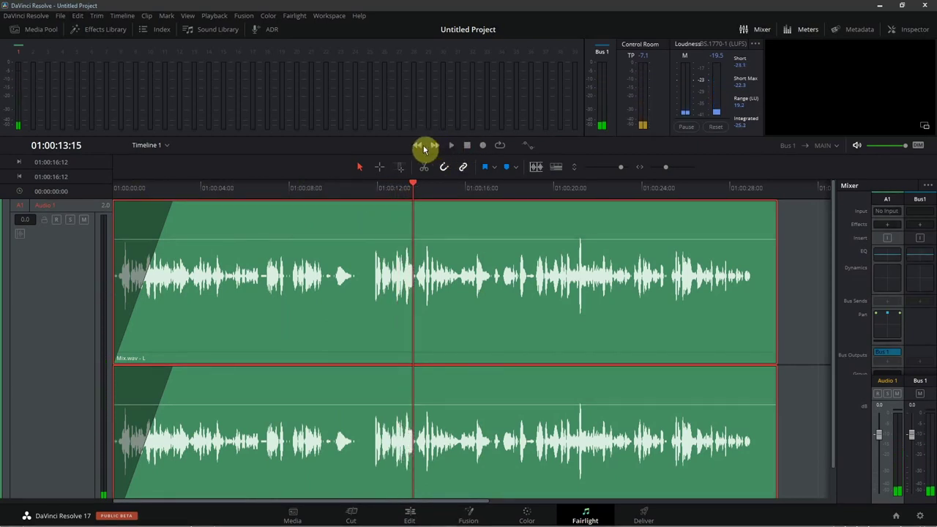
click(418, 146)
key(space)
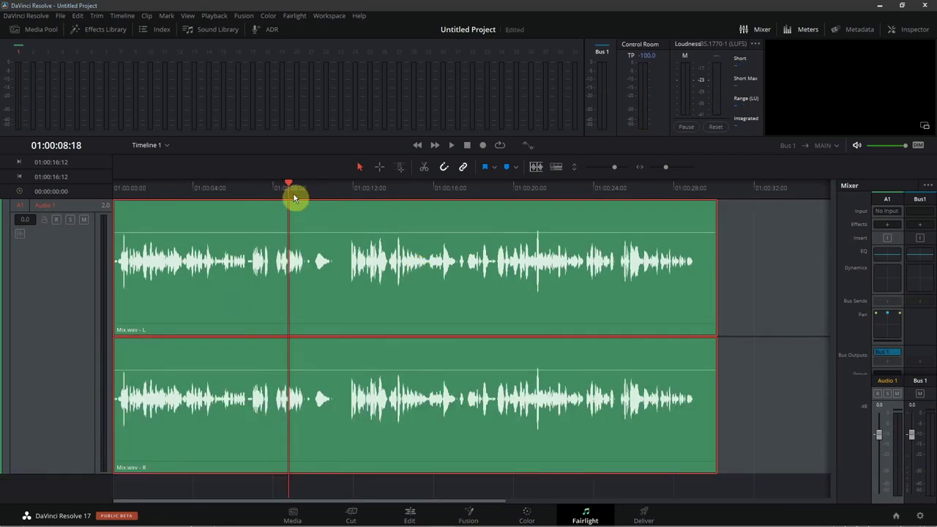
Raise the clip volume by 2.5 dB and split it at about 01:00:11 and 01:00:08
click(237, 192)
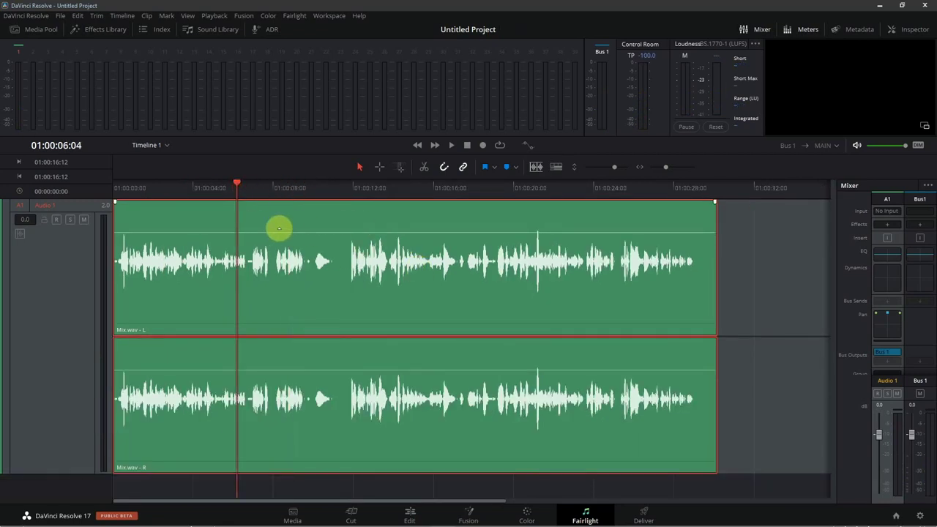
drag(293, 232, 293, 230)
click(337, 187)
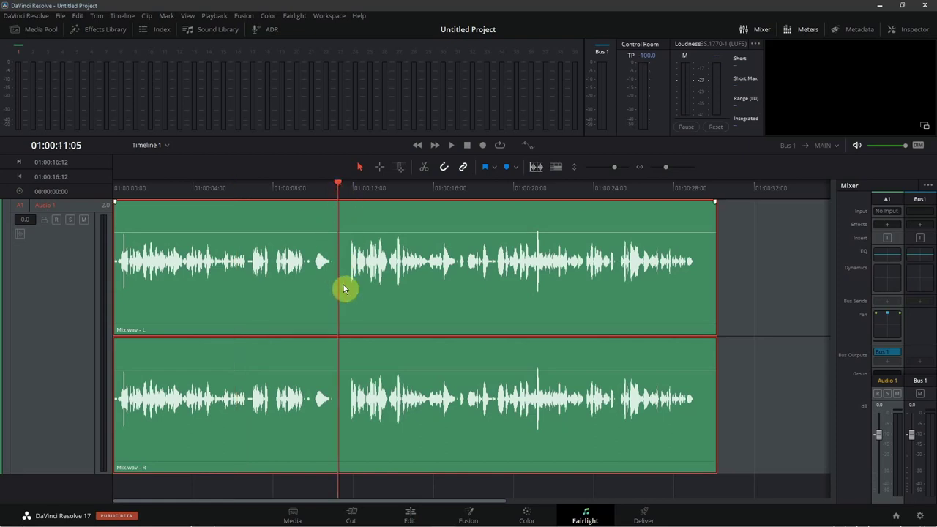
key(ctrl+b)
click(287, 188)
key(ctrl+b)
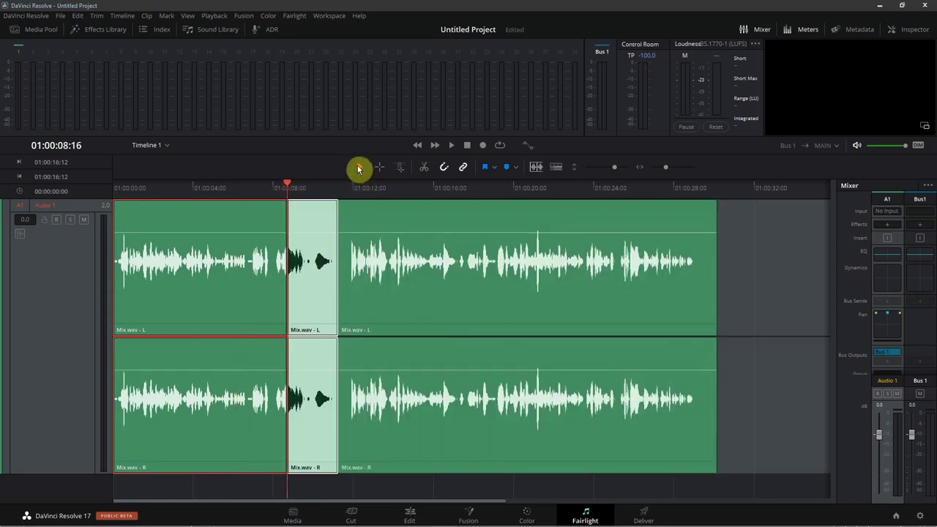
Adjust the middle piece's volume and add a fade-in to it, then undo the edits
click(310, 249)
drag(315, 235, 312, 238)
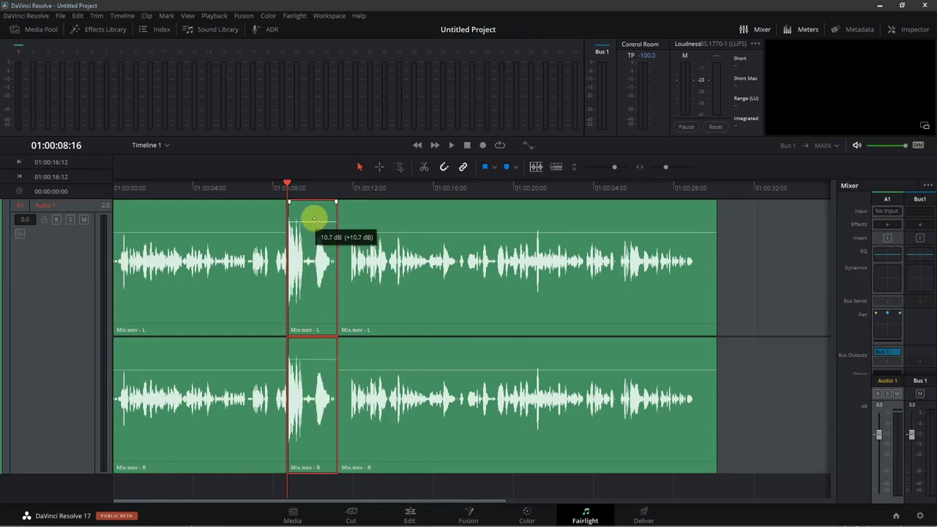
click(302, 221)
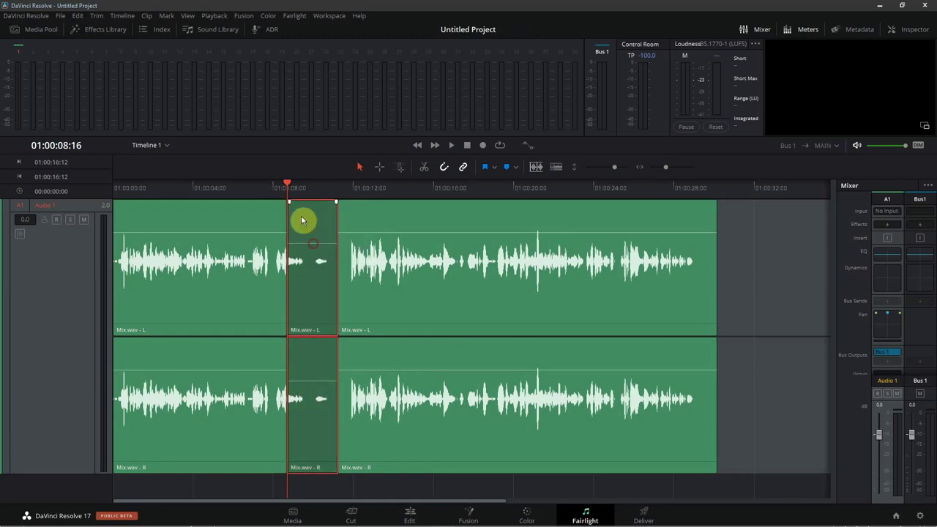
drag(290, 204, 320, 203)
key(ctrl+z)
key(ctrl+z)
key(ctrl+z)
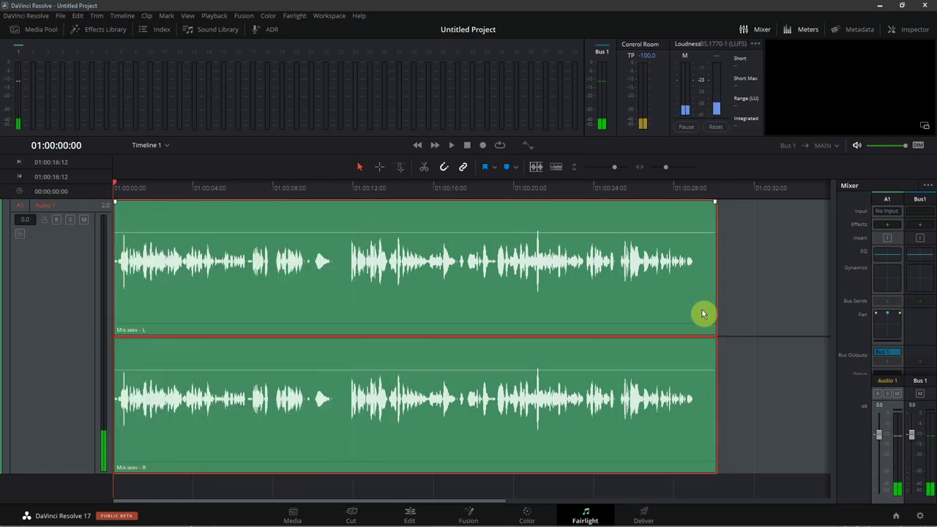
Cut the opening section, scrub the clip, park at 01:00:14:15 and zoom in with slightly taller tracks
key(ctrl+shift+z)
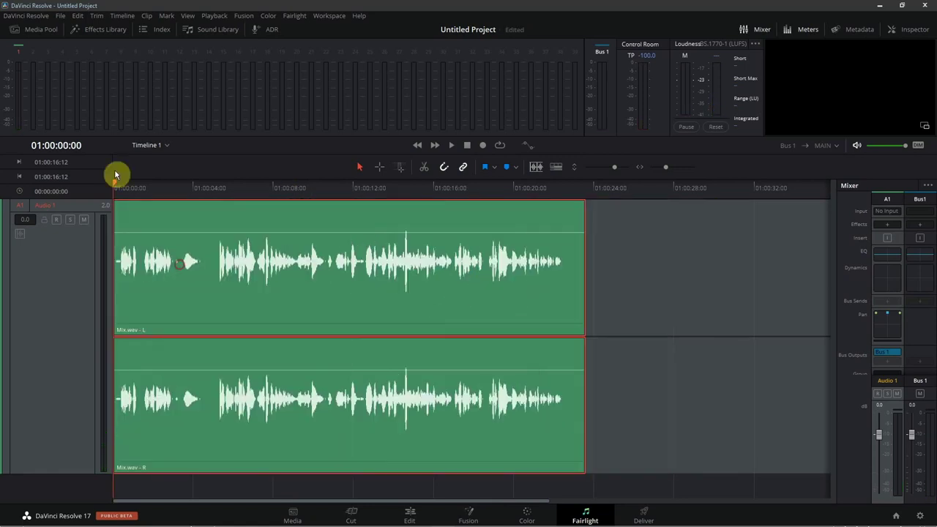
click(214, 196)
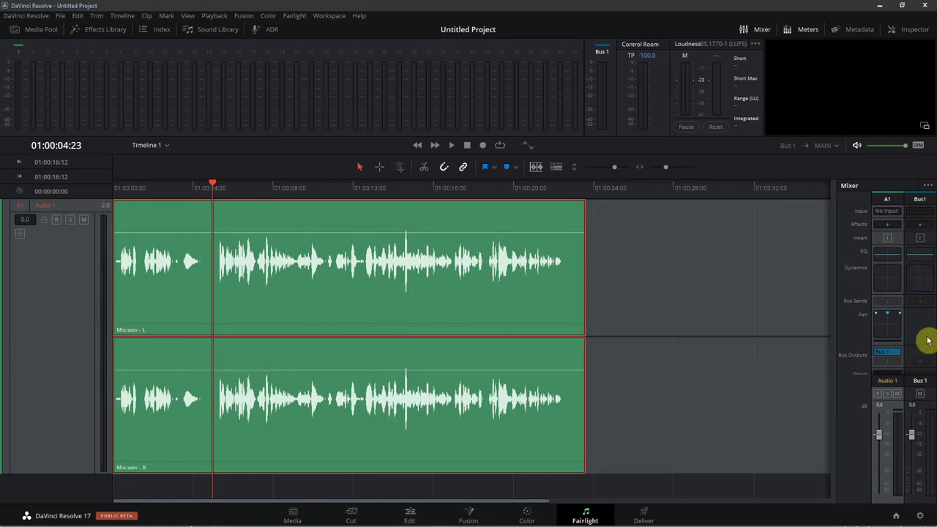
drag(281, 188, 90, 186)
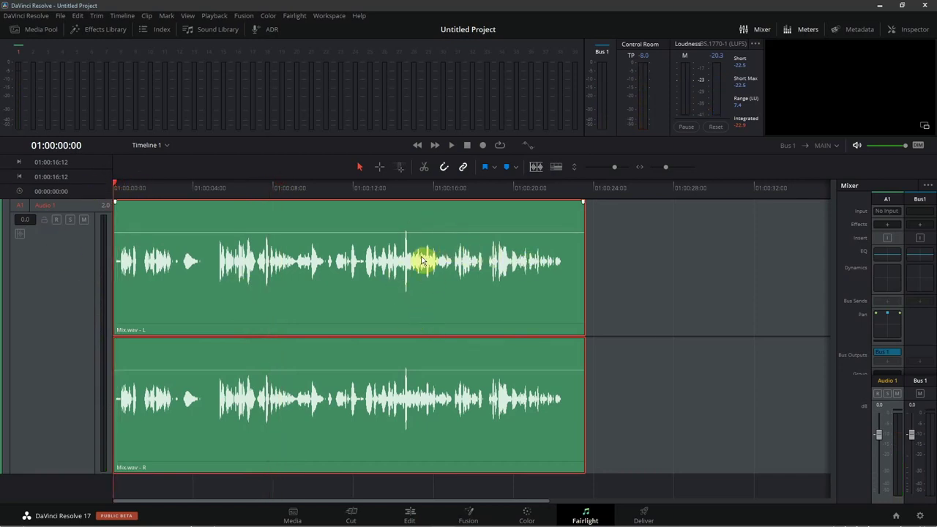
click(408, 192)
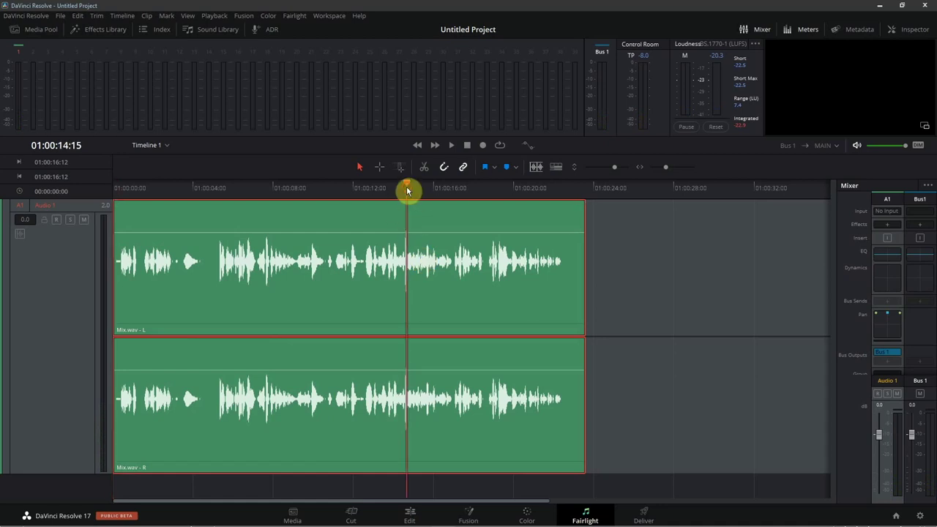
drag(614, 167, 616, 170)
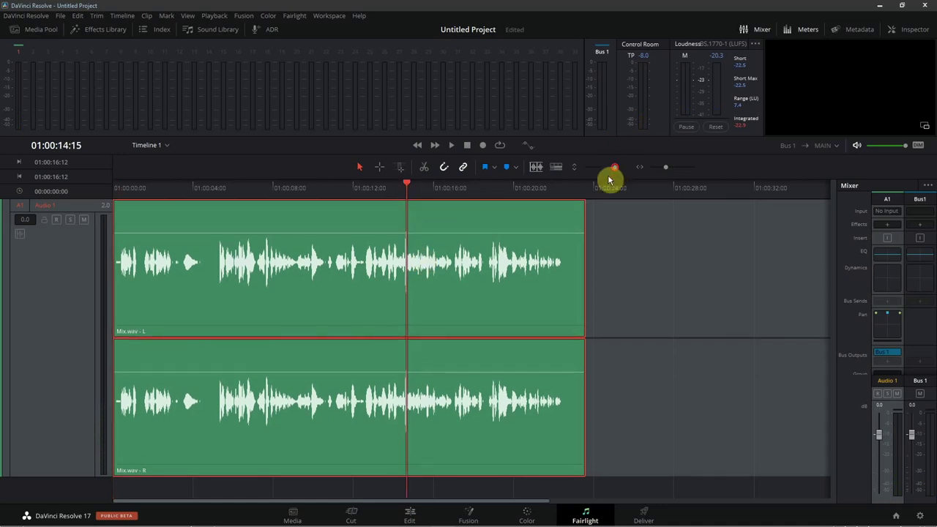
scroll(439, 266, up, 3)
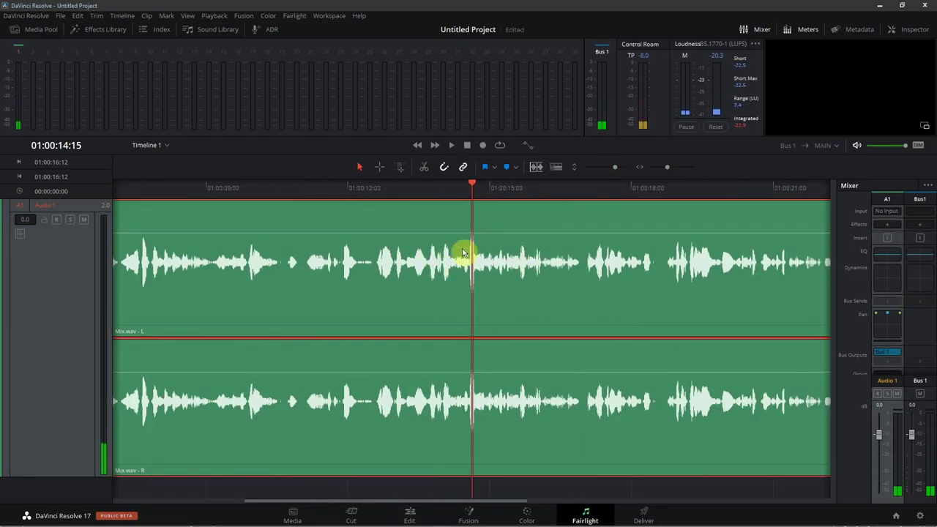
Open Normalize Audio Levels for the clip and try the True Peak mode
right_click(501, 291)
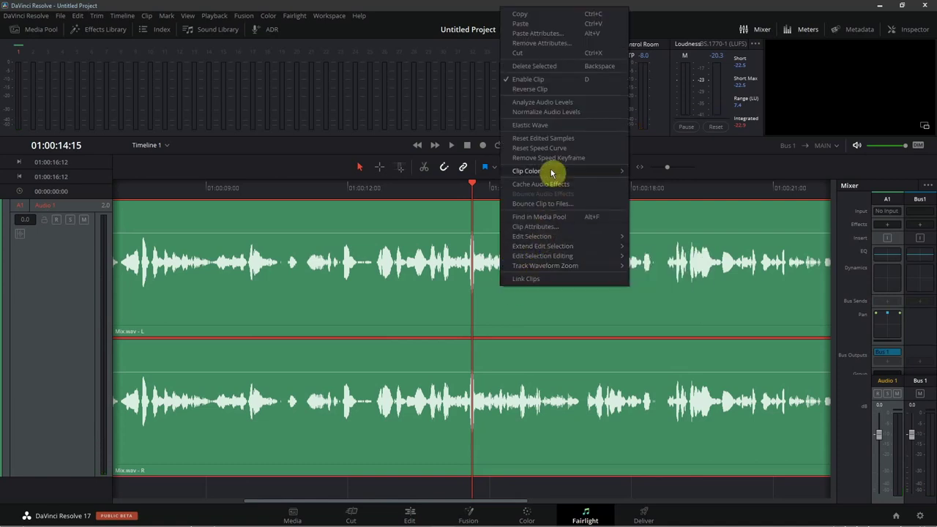
click(546, 113)
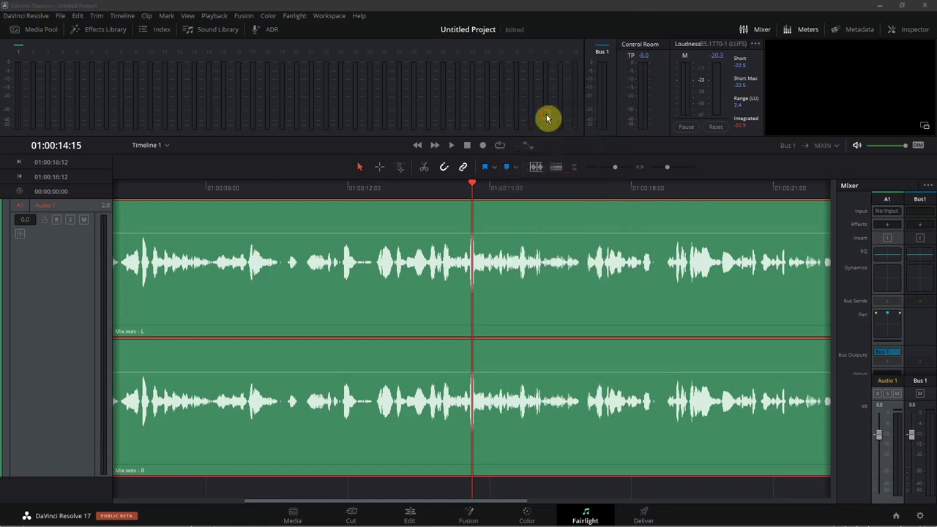
click(539, 131)
click(523, 142)
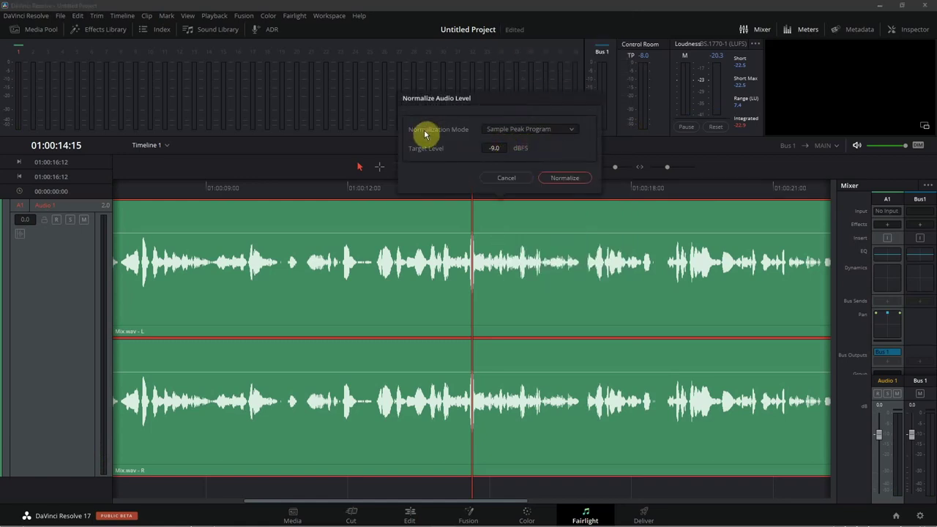
click(555, 128)
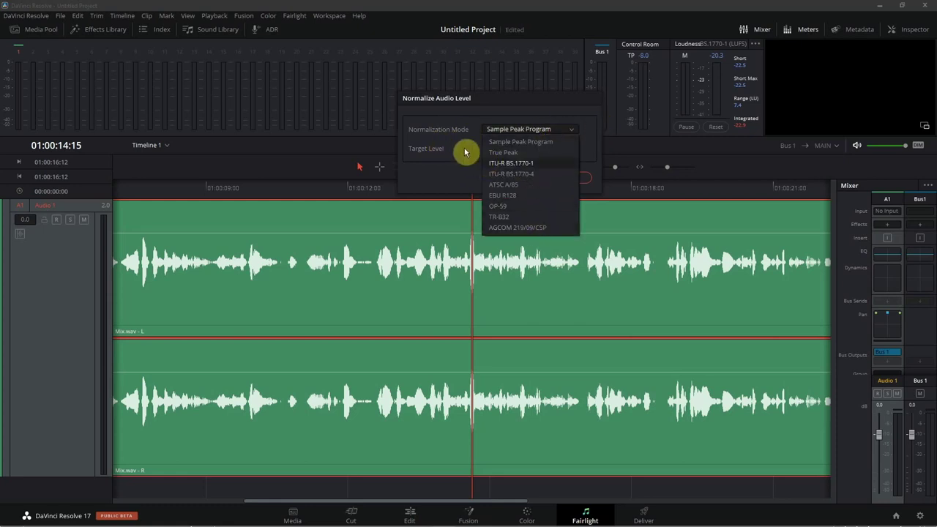
click(503, 152)
Return to Sample Peak Program at -9.0 dBFS and normalize the clip
click(560, 129)
click(516, 142)
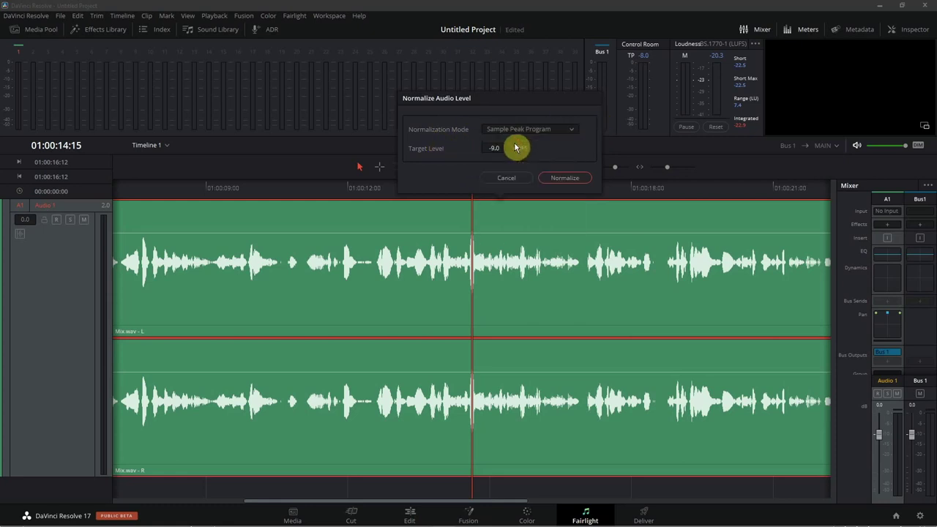
click(529, 131)
click(511, 154)
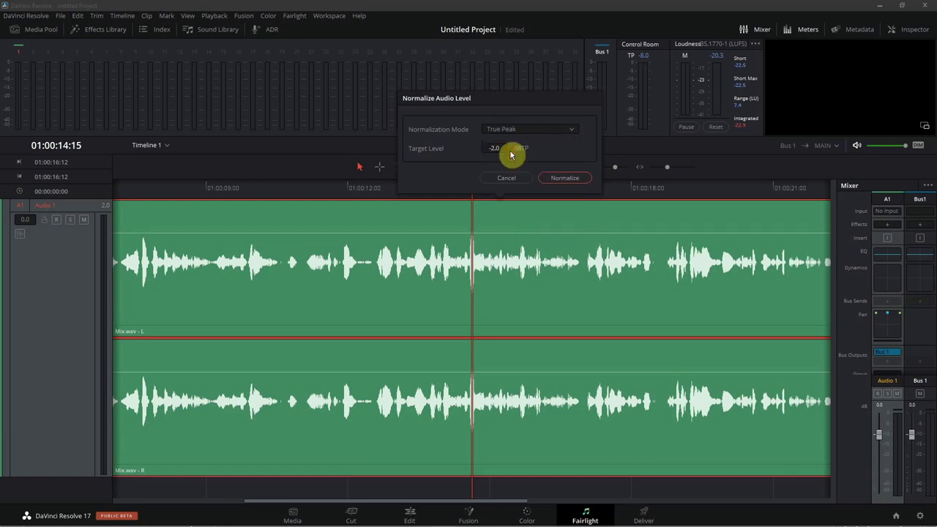
click(547, 131)
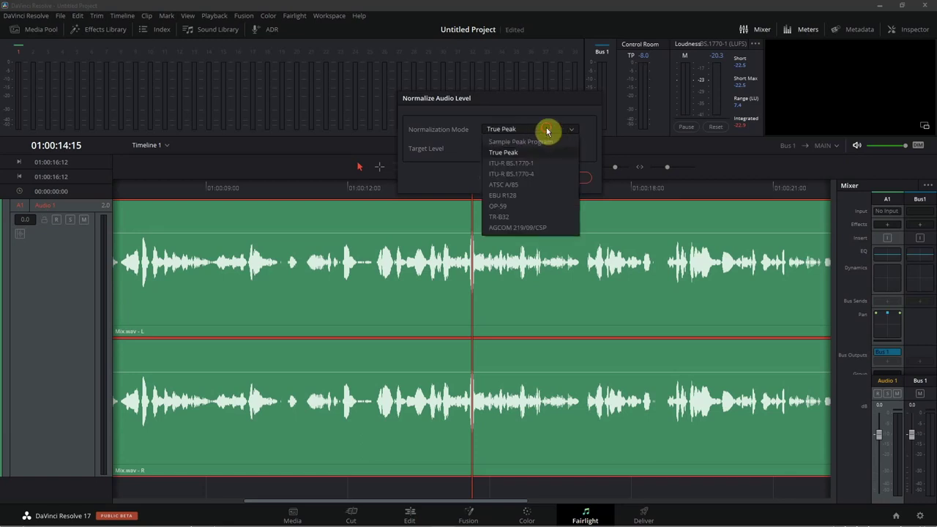
click(513, 142)
click(562, 177)
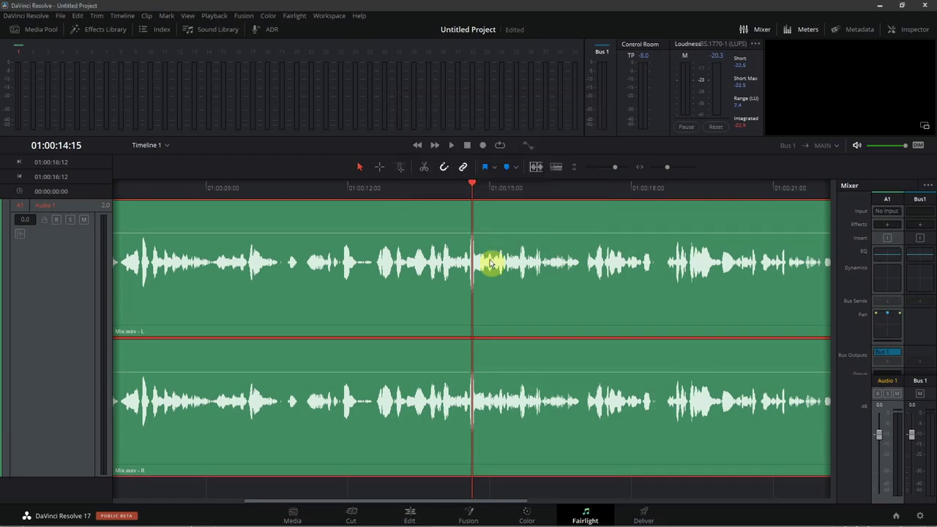
Zoom the Mix.wav timeline in to individual-sample level around the playhead
click(484, 248)
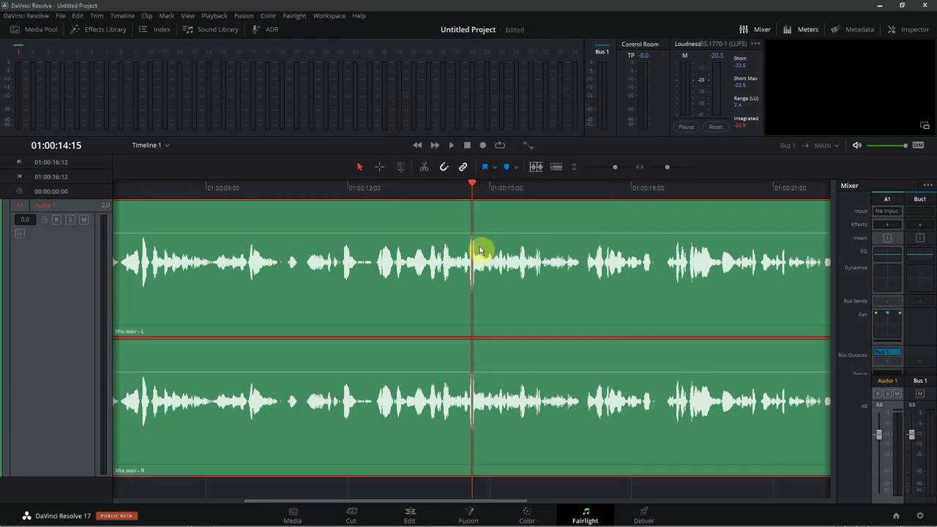
scroll(480, 252, up, 3)
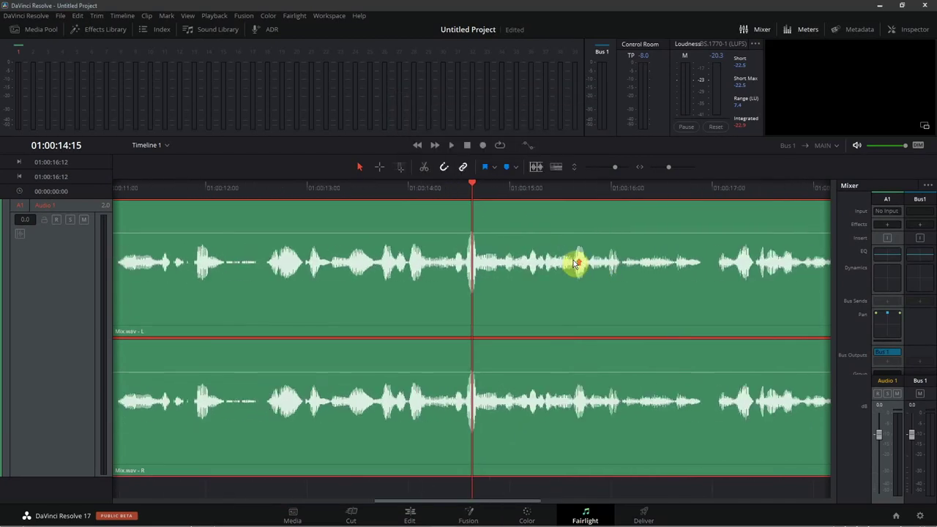
scroll(575, 261, up, 2)
scroll(500, 272, up, 2)
scroll(497, 267, up, 3)
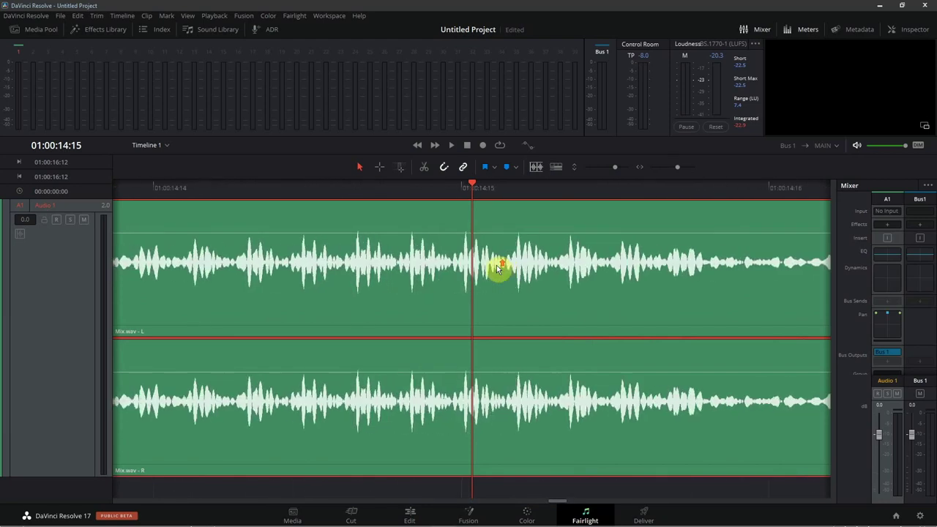
scroll(497, 269, up, 2)
scroll(498, 269, up, 1)
scroll(498, 269, up, 1)
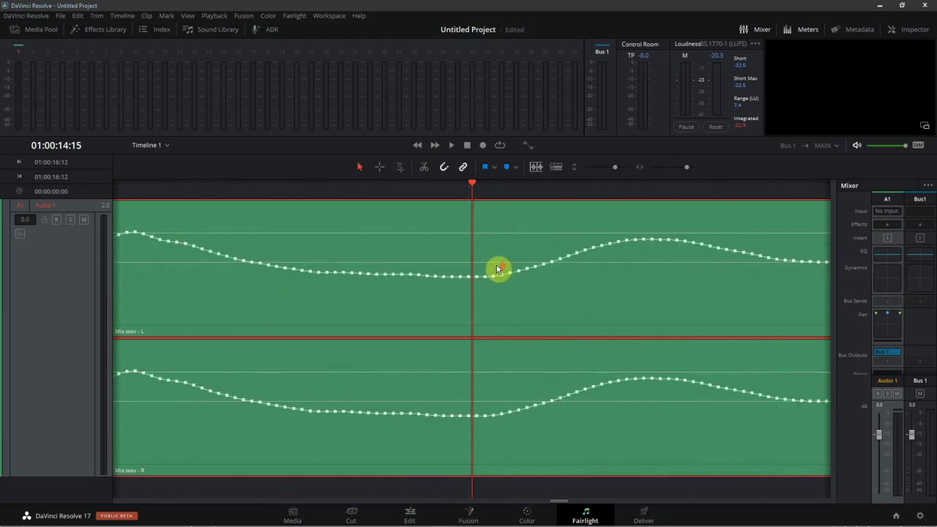
scroll(498, 269, up, 1)
scroll(497, 269, up, 2)
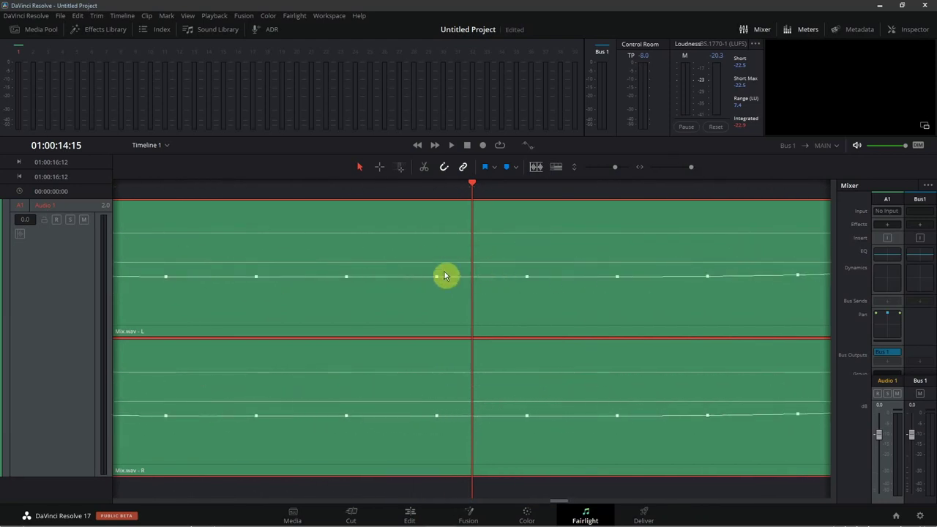
Move the playhead back and forth across the zoomed clip to inspect the samples
click(440, 191)
click(527, 191)
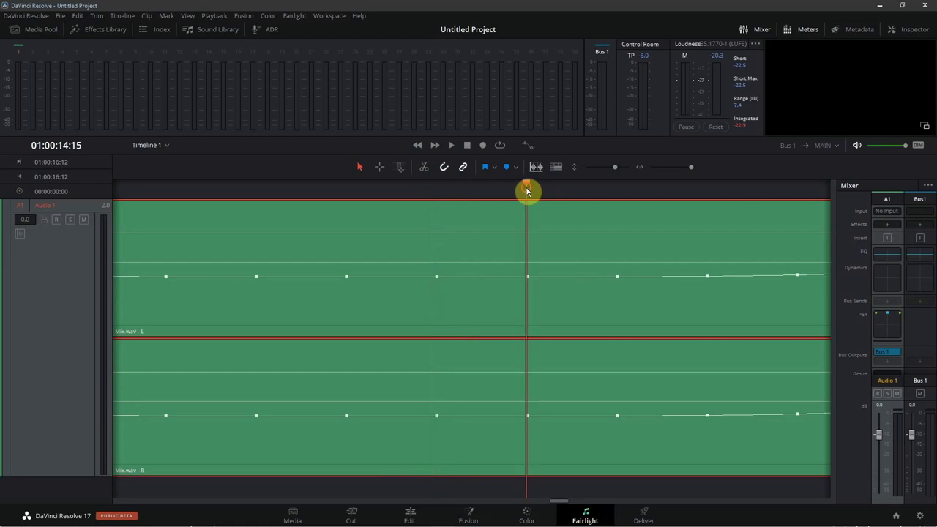
click(619, 193)
click(712, 188)
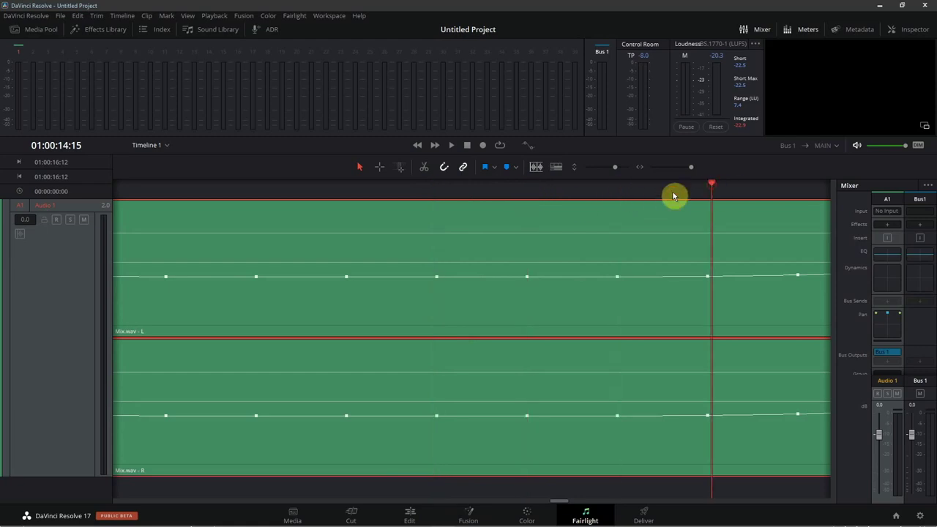
click(622, 193)
click(530, 192)
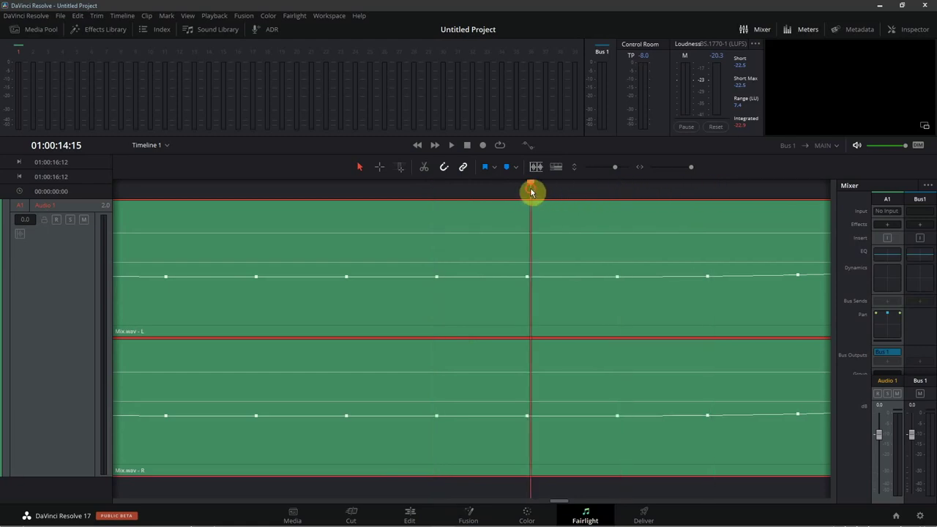
click(437, 192)
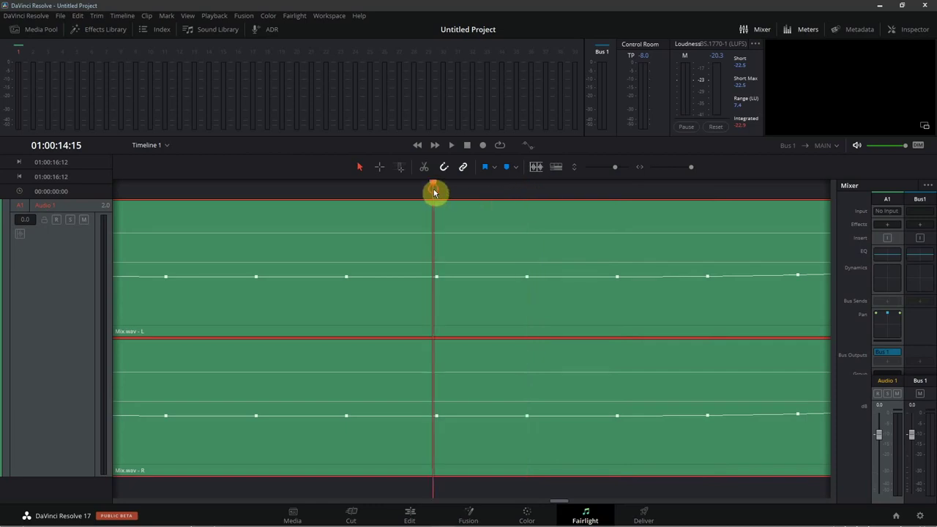
click(522, 192)
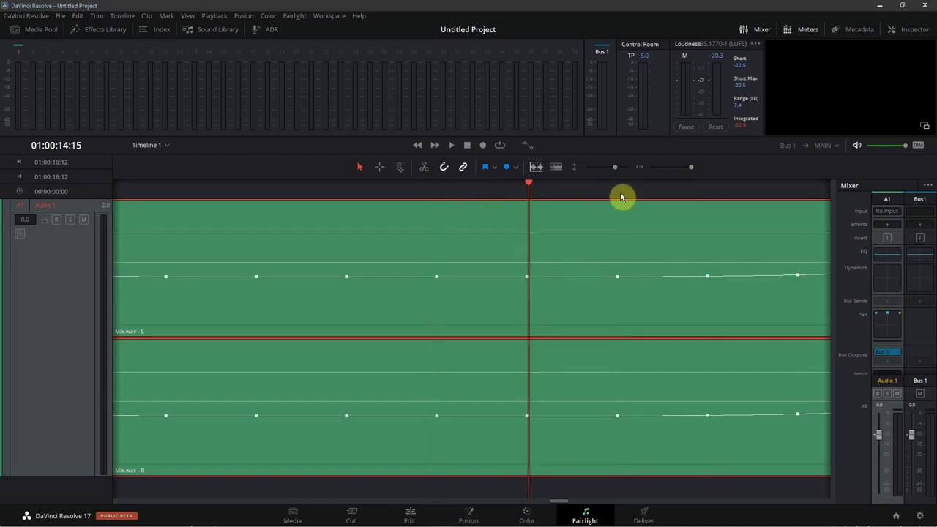
click(617, 192)
click(532, 192)
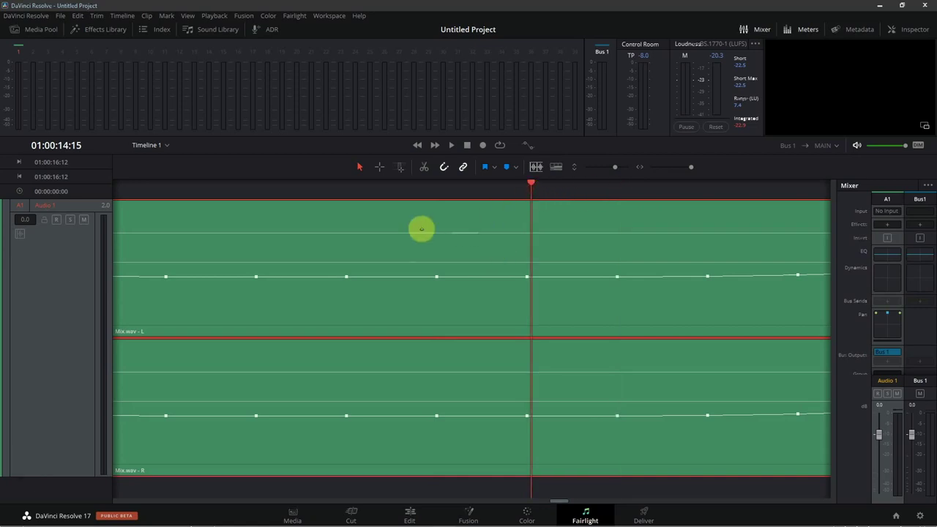
click(461, 260)
Reopen Normalize Audio Levels and compare the True Peak and Sample Peak Program modes
key(alt+shift+l)
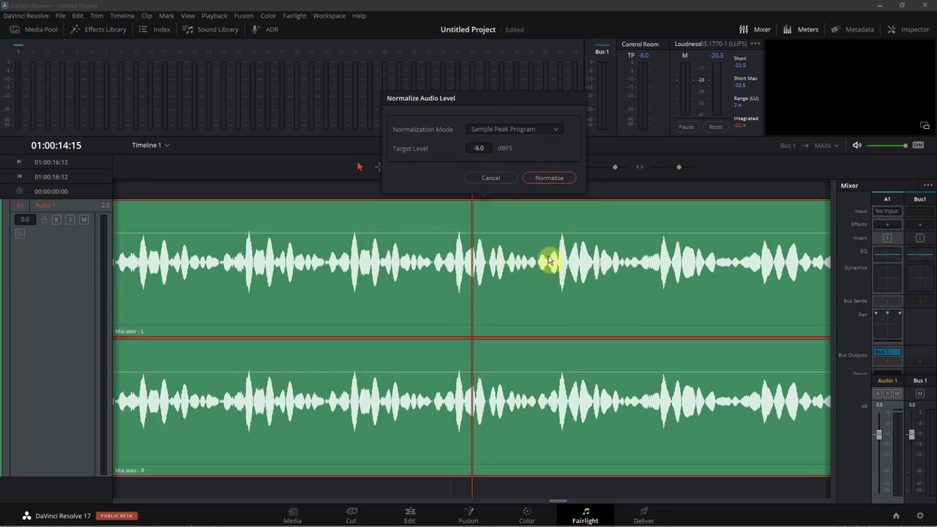
click(522, 130)
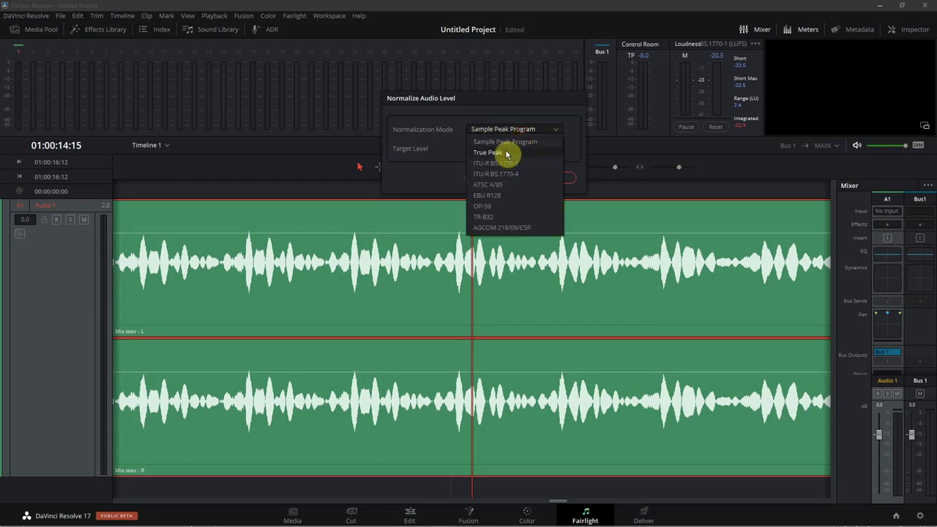
click(505, 151)
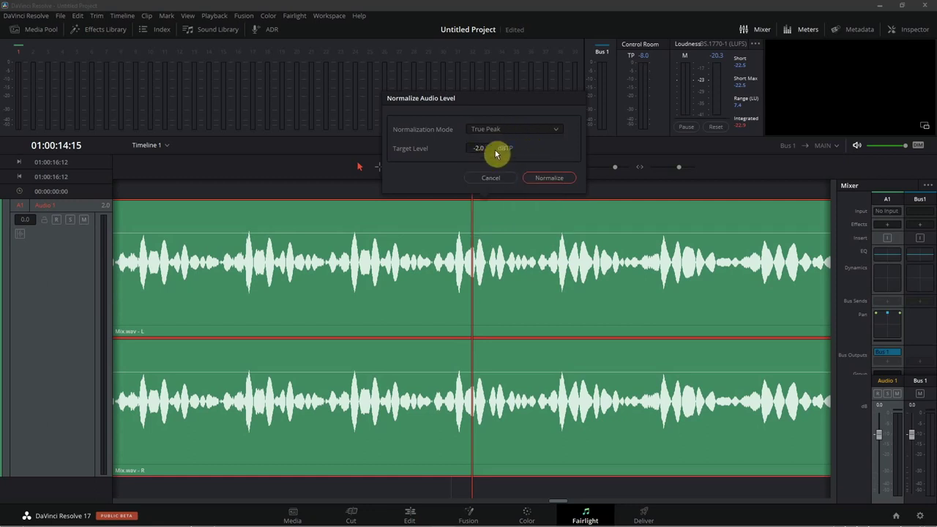
click(505, 132)
click(516, 142)
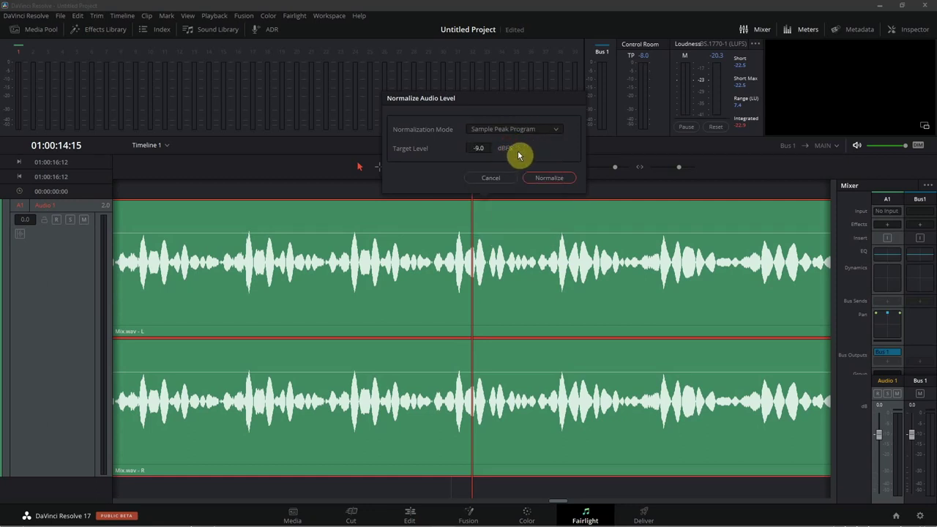
click(525, 131)
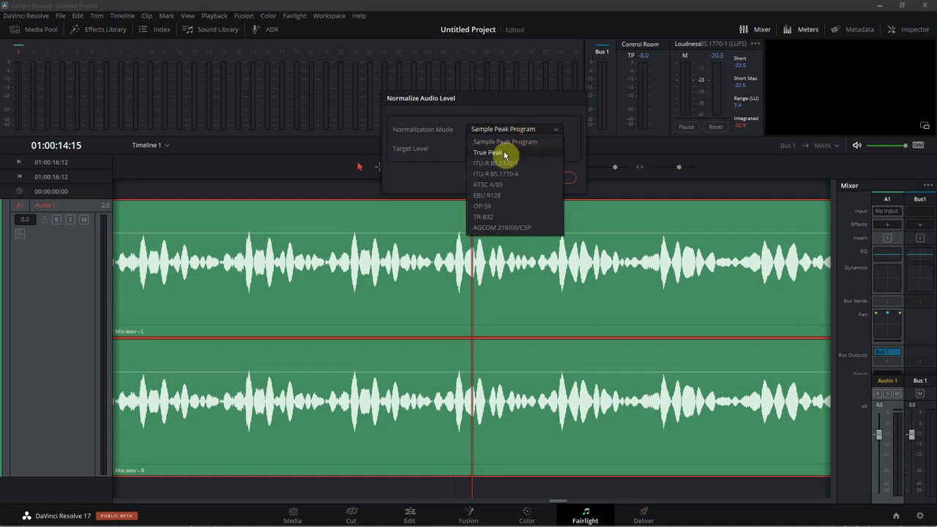
click(512, 152)
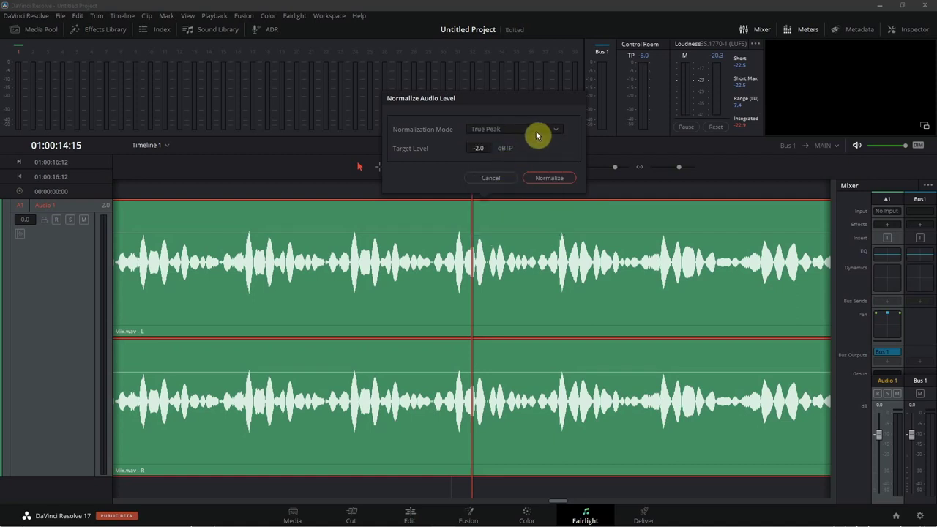
Try ITU-R BS.1770-1, return to Sample Peak Program, and normalize Mix.wav
click(528, 132)
click(502, 159)
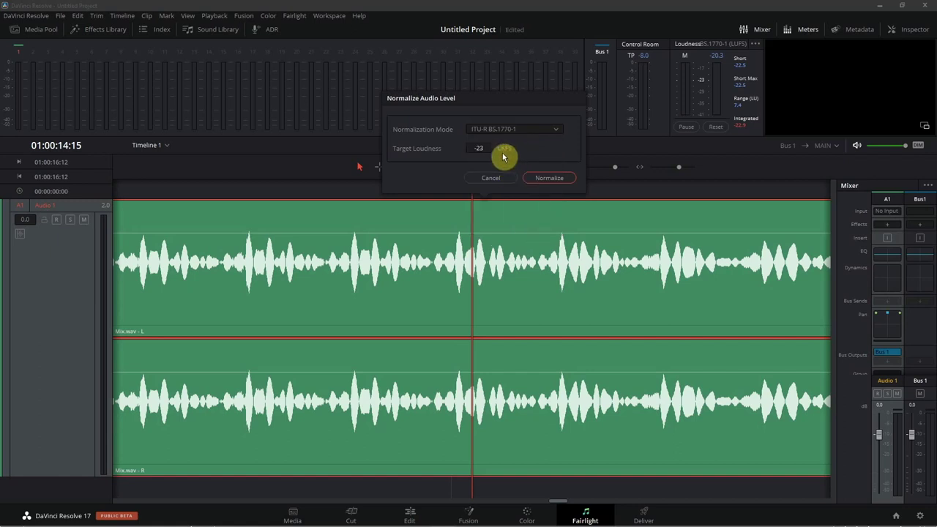
click(522, 130)
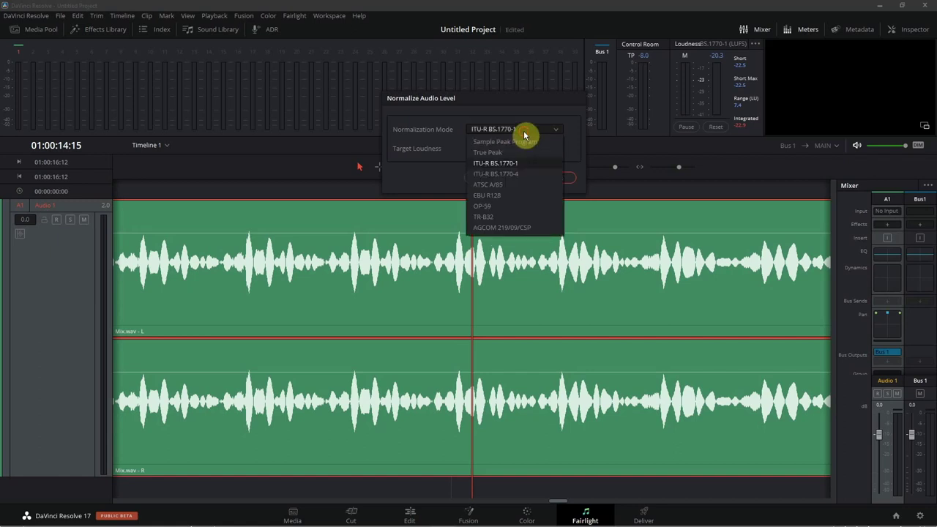
click(508, 142)
text(-0.1)
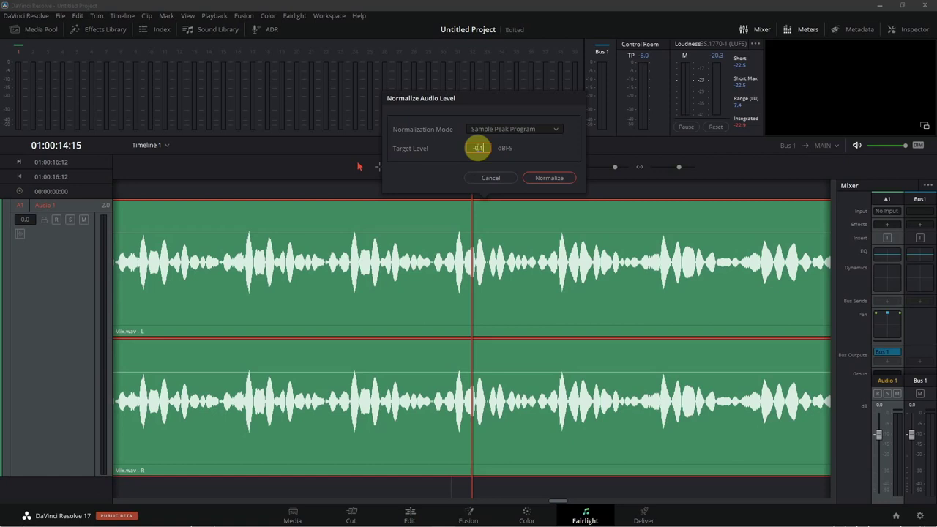
click(562, 179)
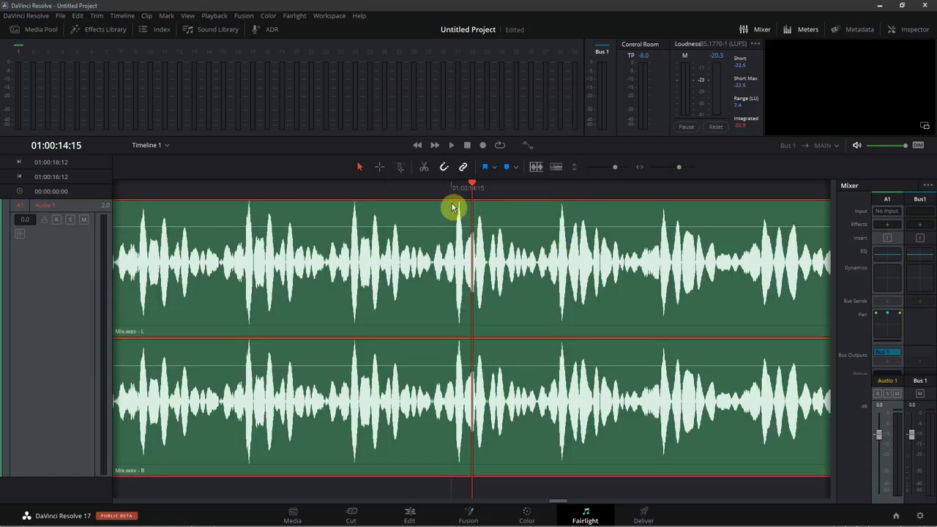
Play the normalized Mix.wav, stop at 01:00:14:11, and select the clip
scroll(457, 214, down, 3)
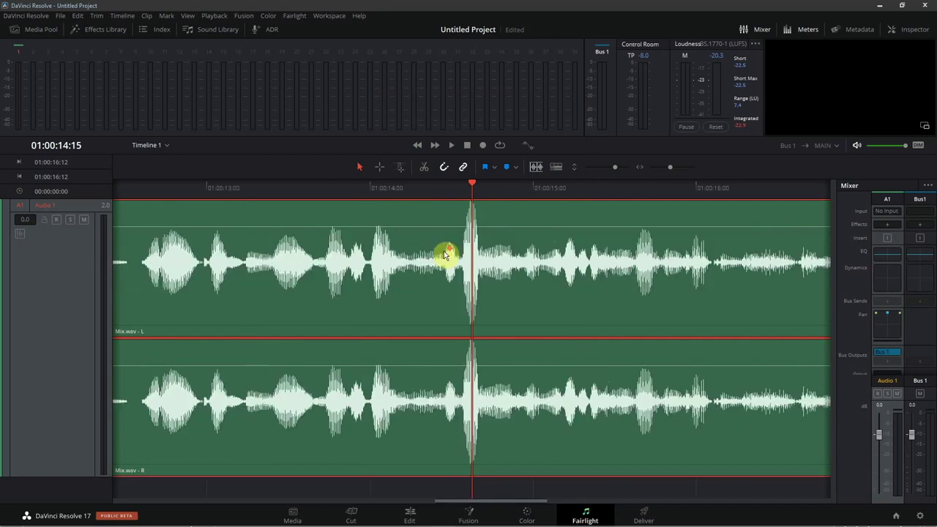
scroll(446, 256, down, 2)
click(459, 188)
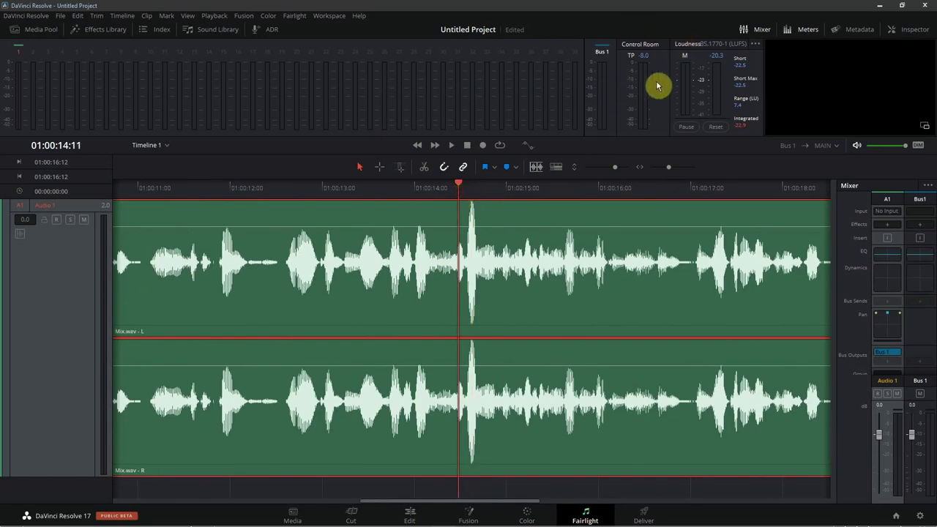
key(space)
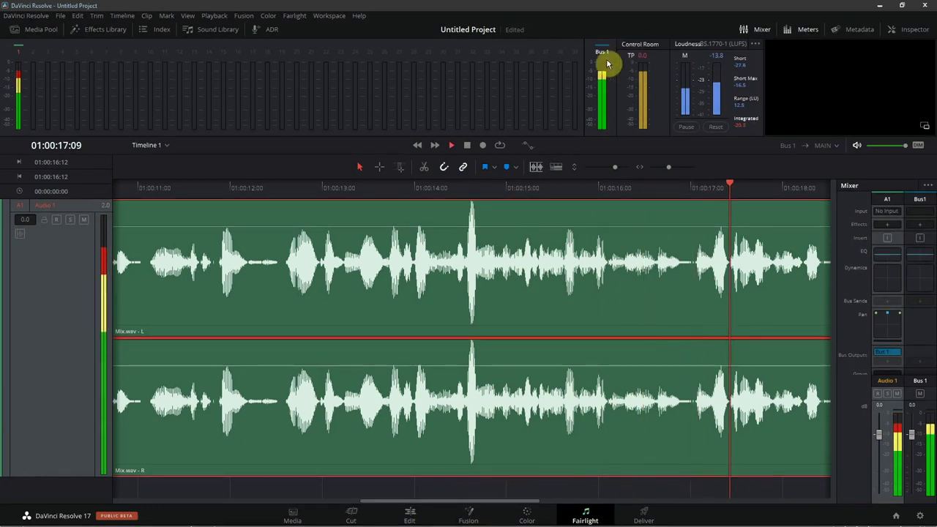
click(461, 193)
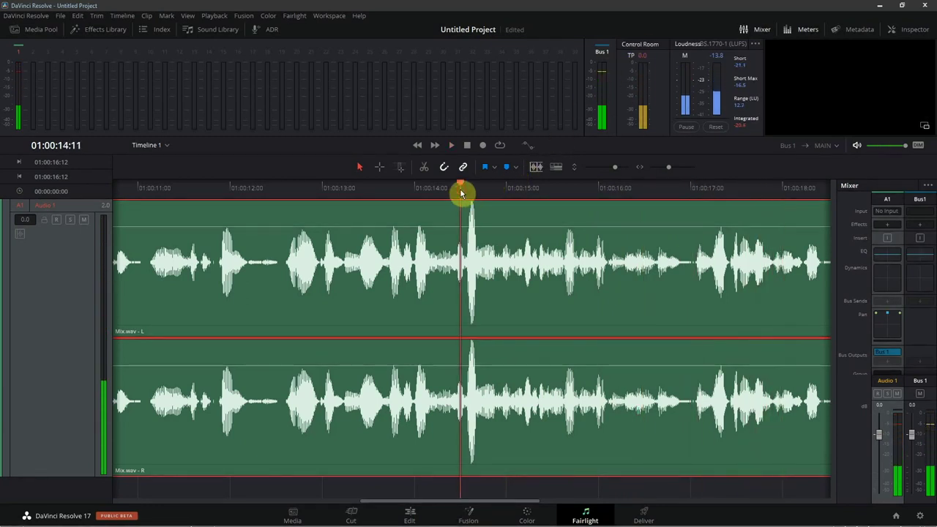
click(527, 225)
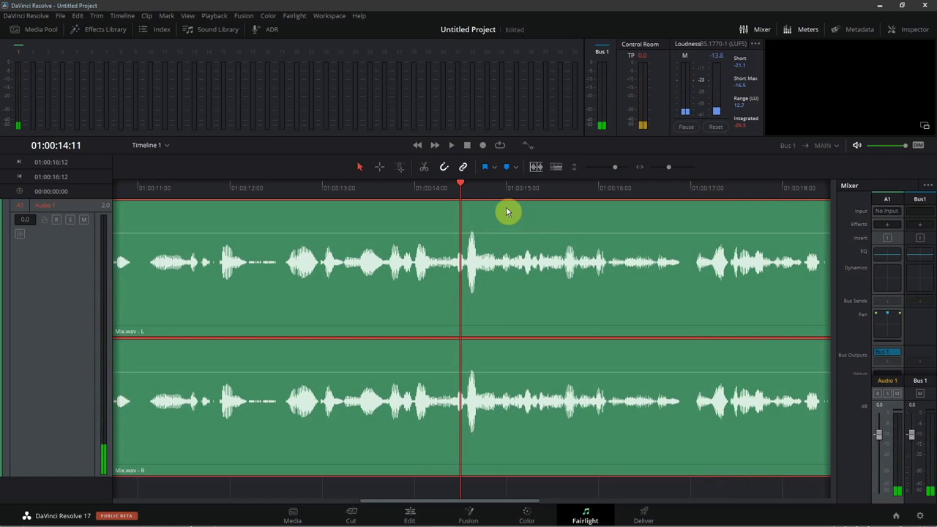
Normalize Mix.wav from its context menu using True Peak mode at a -1 dBTP target
right_click(465, 251)
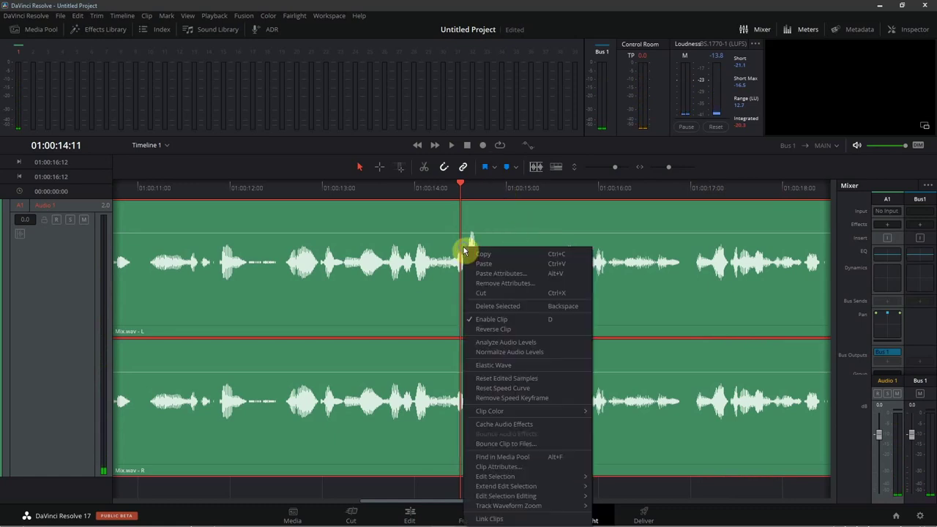
click(510, 353)
click(512, 130)
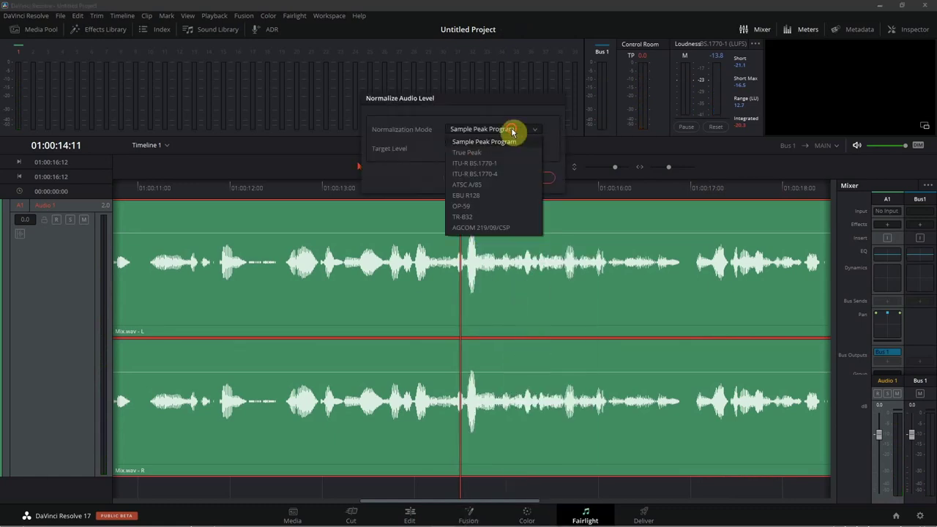
click(480, 153)
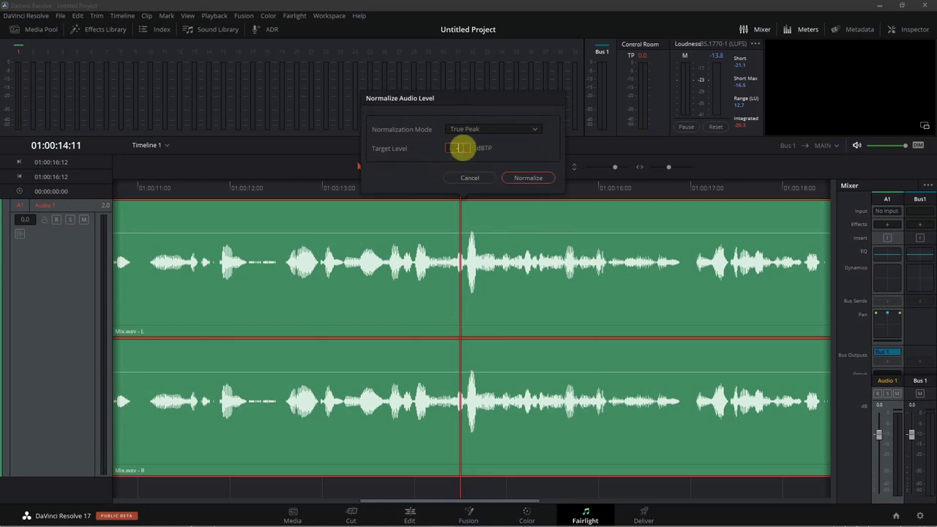
key(Return)
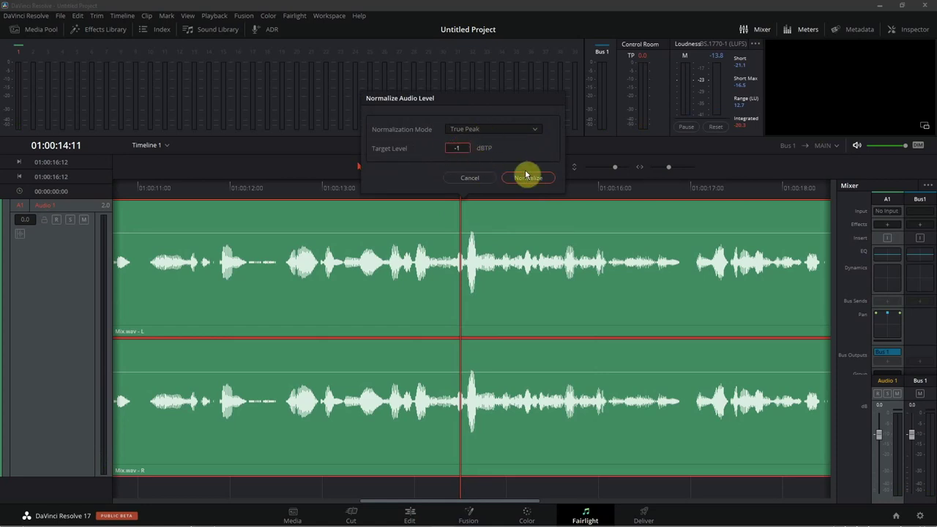
click(526, 175)
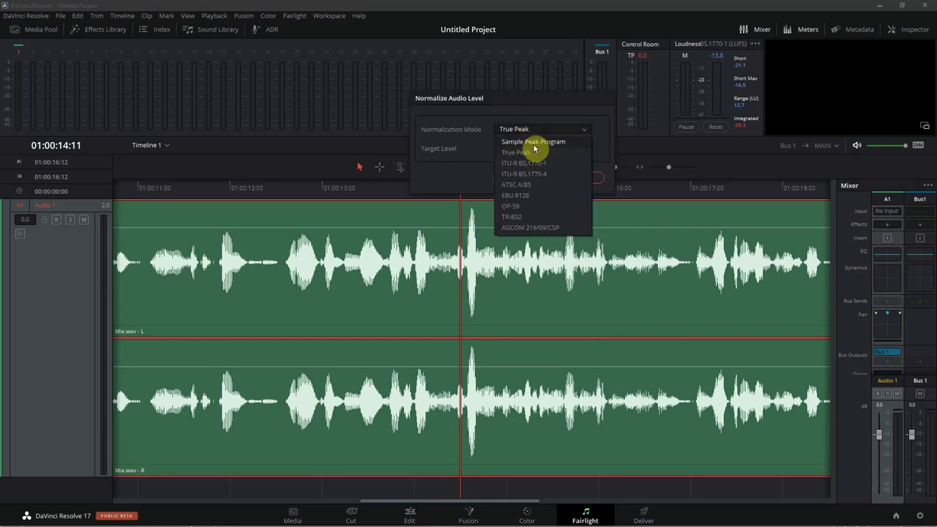
Review the modes, keep True Peak, cancel the dialog, and park the playhead at 01:00:14:13
click(579, 116)
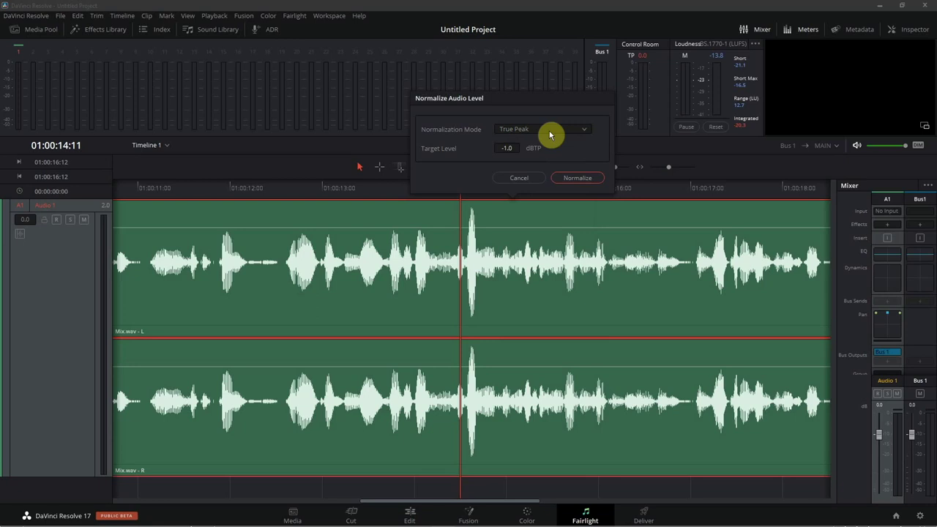
click(550, 130)
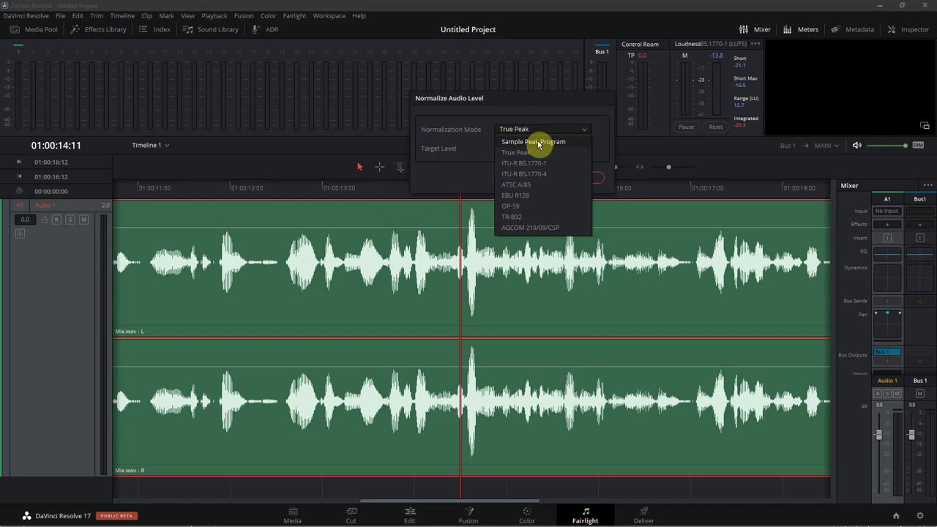
click(476, 150)
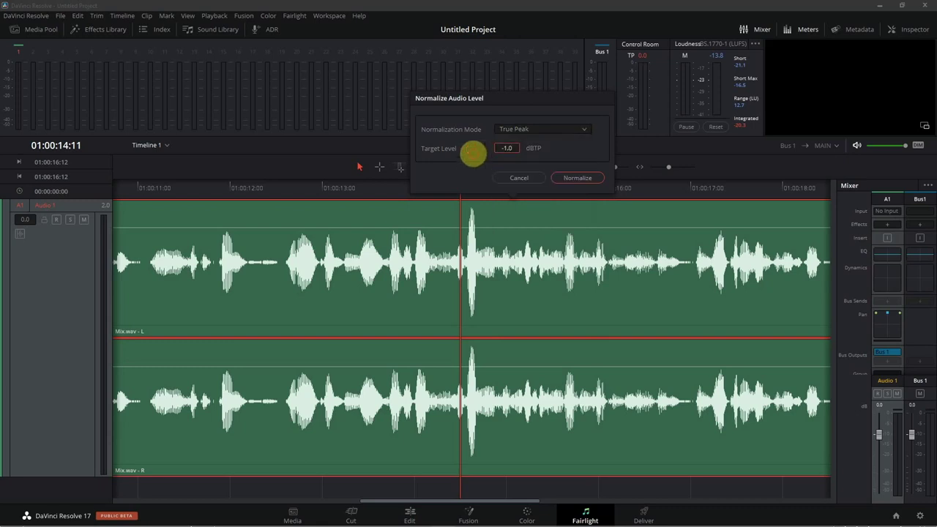
click(524, 177)
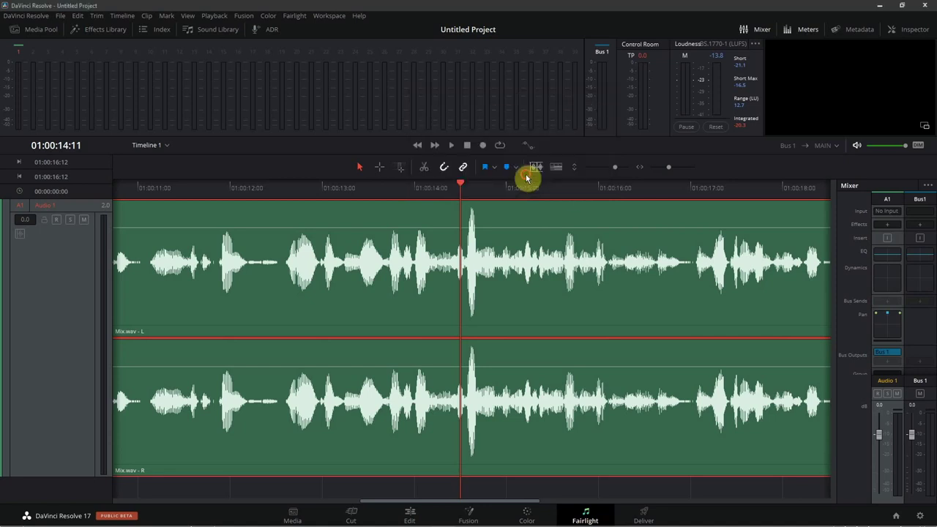
click(475, 196)
Zoom out to the full 23-second clip and play its opening, stopping at 01:00:04:21
scroll(476, 224, up, 1)
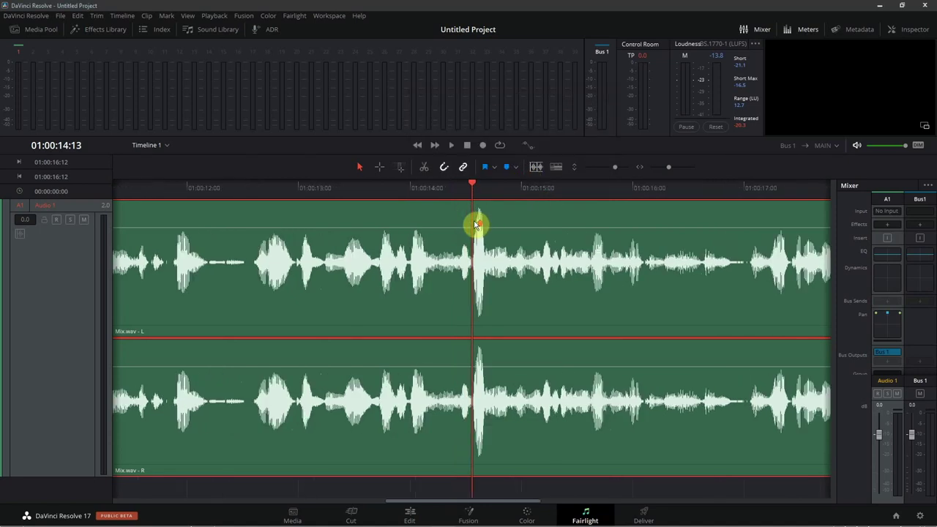
scroll(476, 224, up, 3)
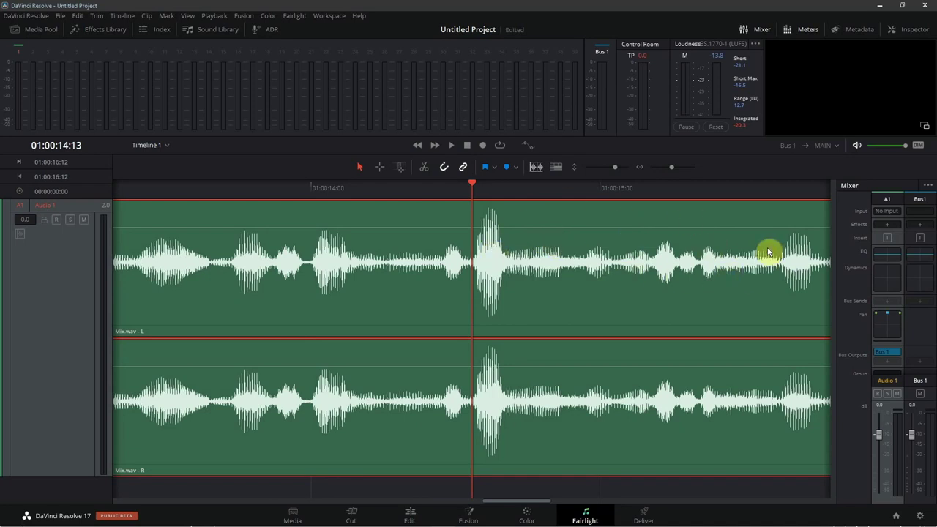
scroll(489, 251, down, 2)
scroll(490, 251, down, 2)
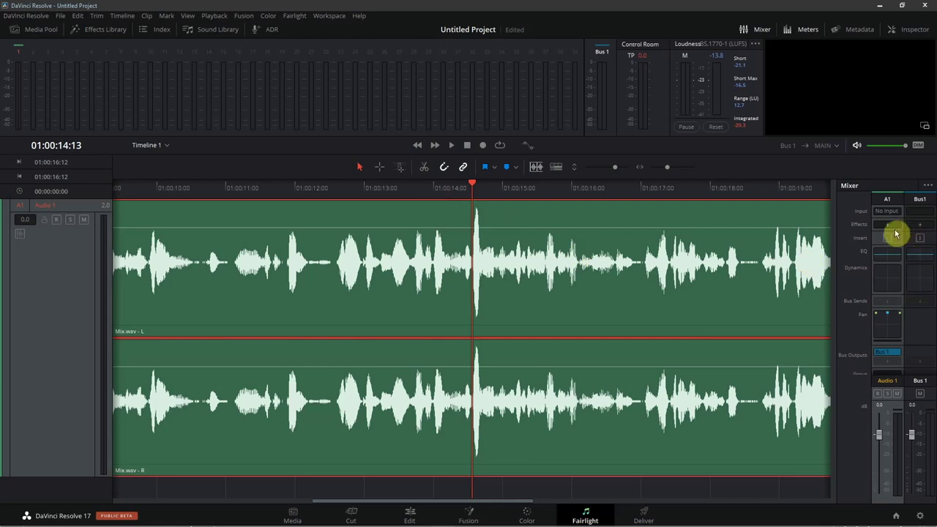
scroll(425, 245, down, 3)
click(196, 188)
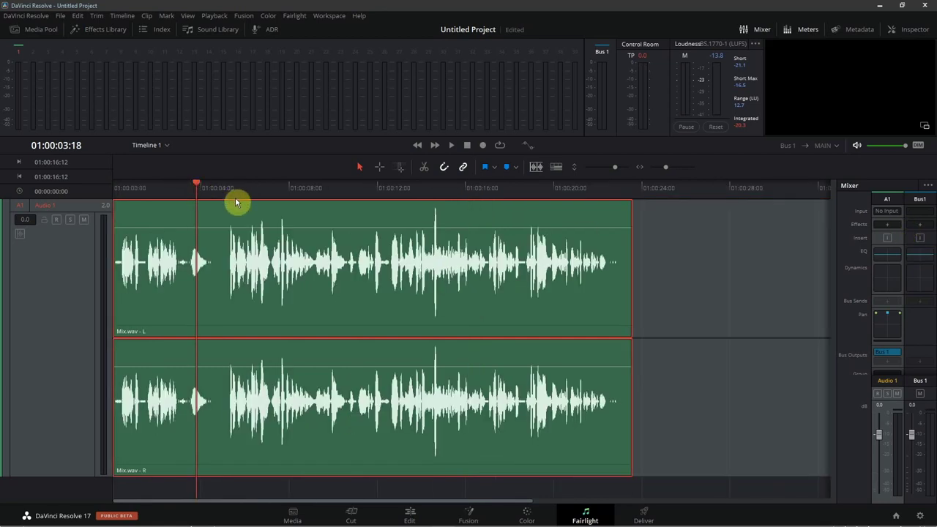
drag(235, 197, 216, 189)
key(space)
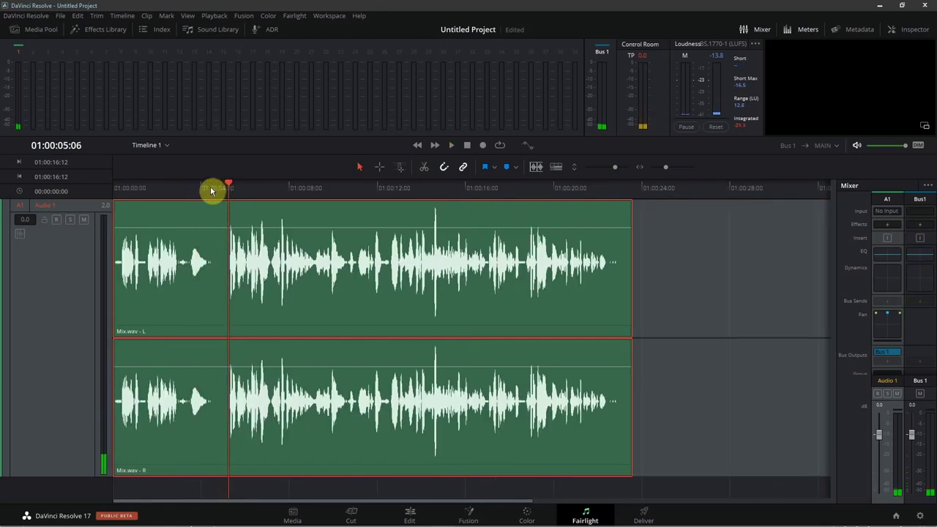
click(211, 189)
key(space)
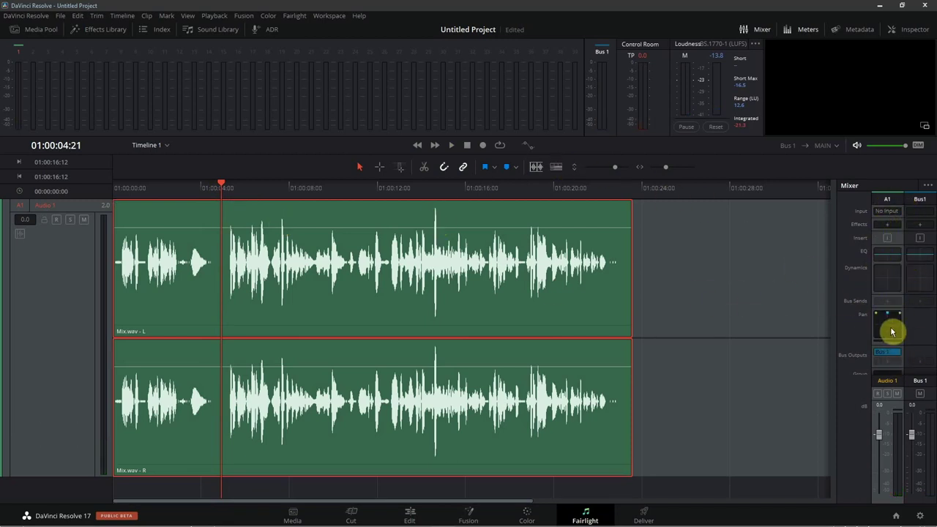
Add a Noise Reduction effect to Audio 1 and set it to Auto Speech Mode
click(889, 229)
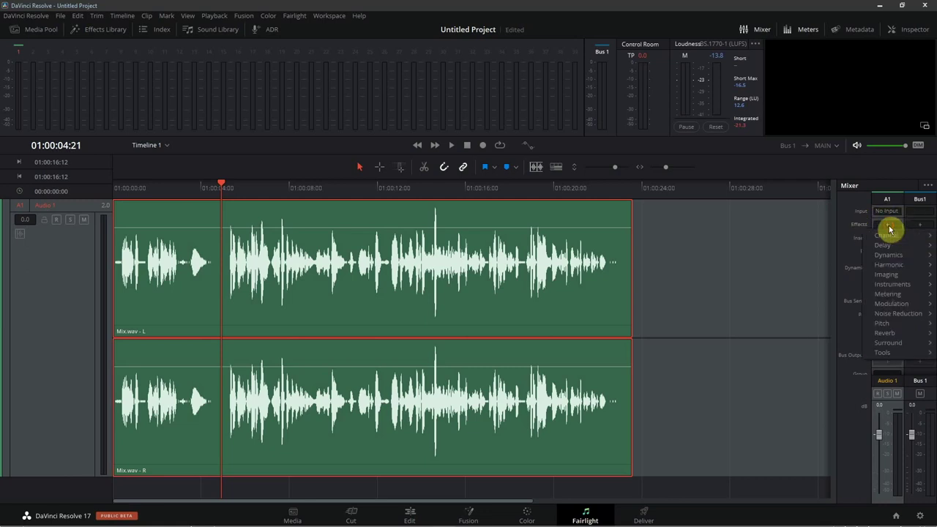
mouse_move(901, 317)
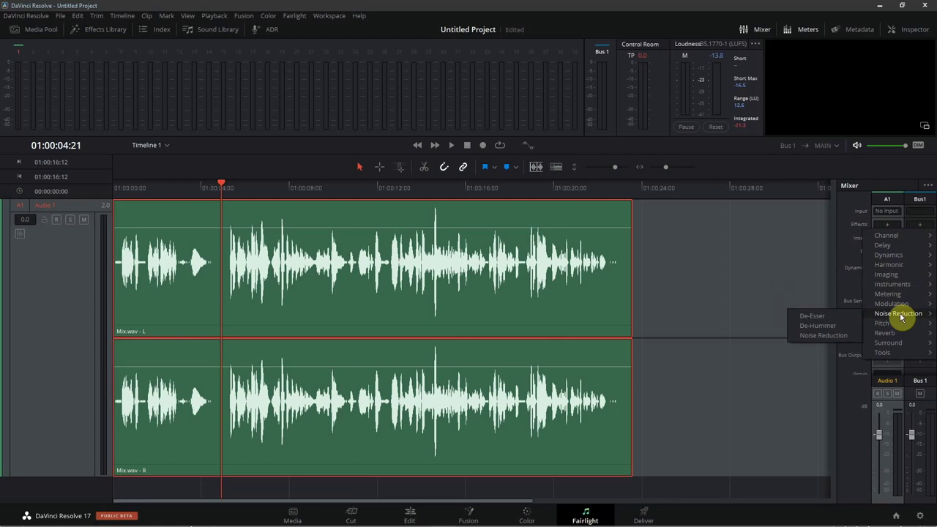
click(825, 338)
drag(501, 153, 547, 142)
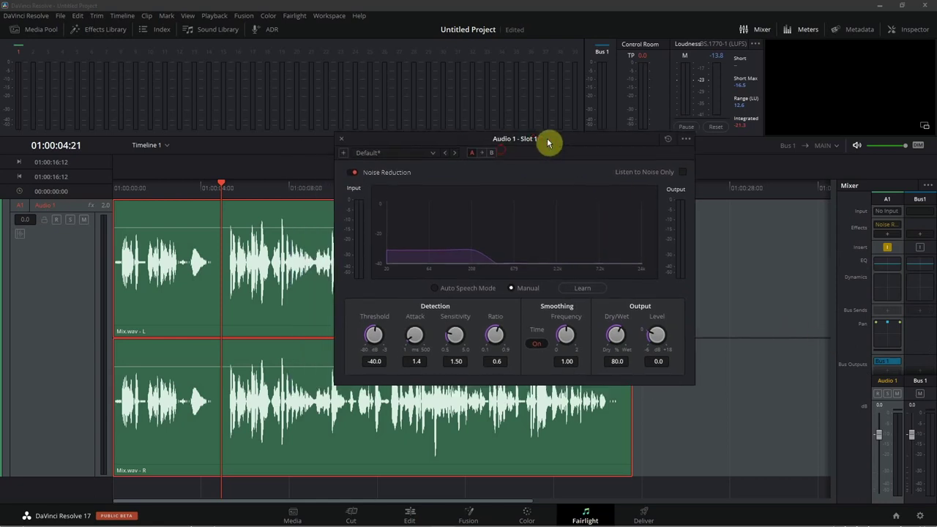
click(477, 288)
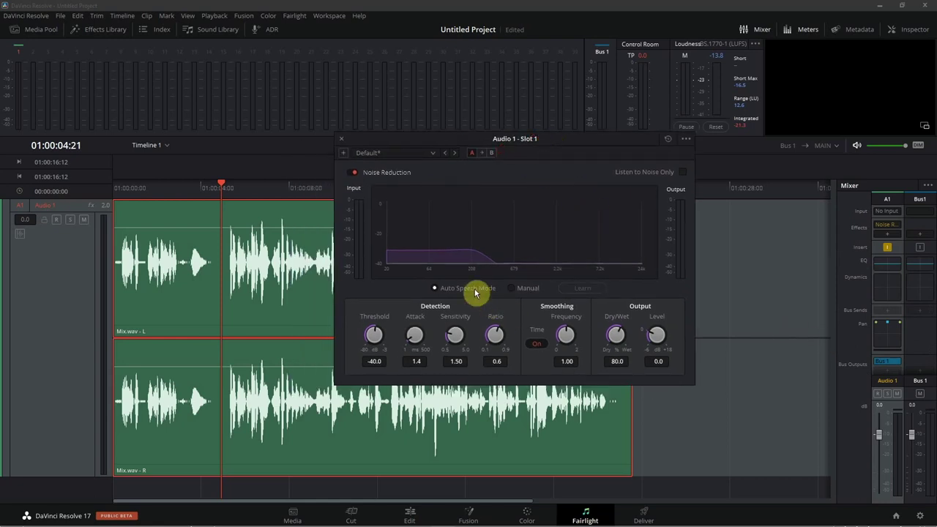
Play the clip's opening, bypassing then re-enabling Noise Reduction to compare the sound
click(204, 189)
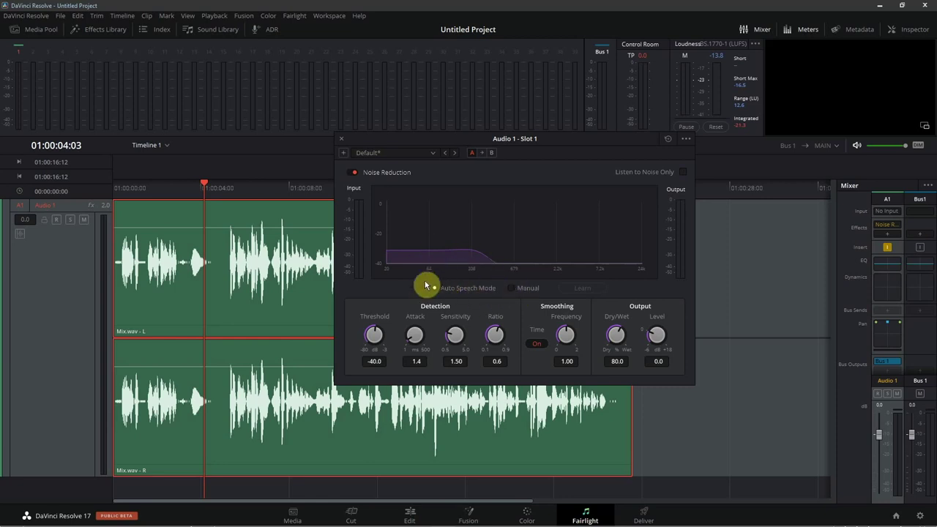
click(142, 188)
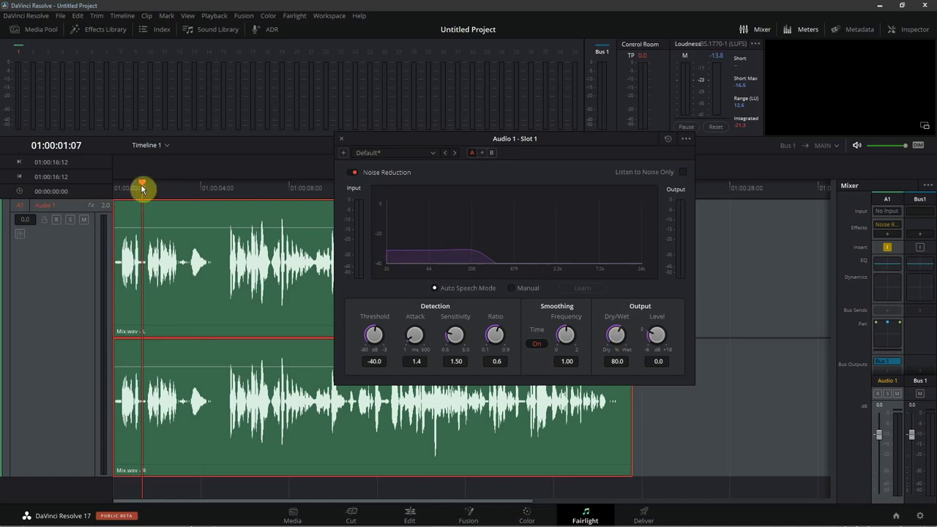
drag(142, 186, 184, 189)
key(space)
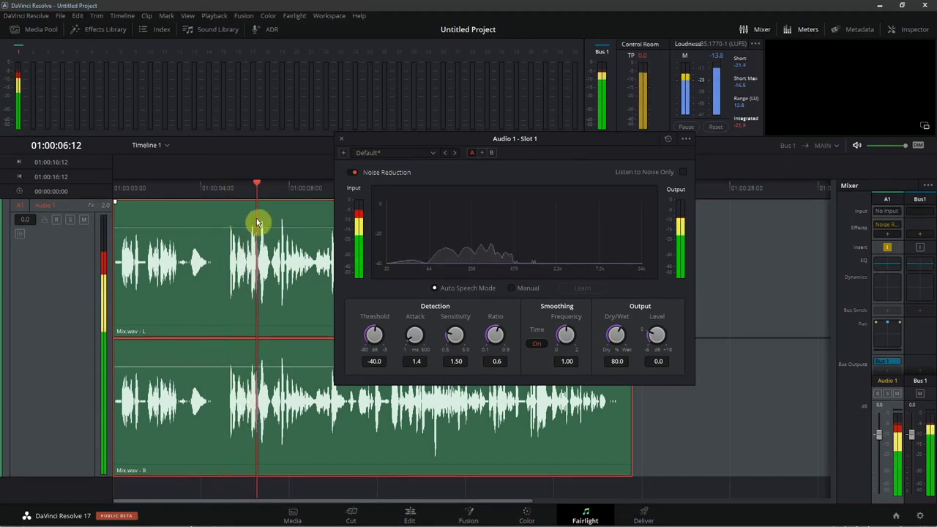
key(space)
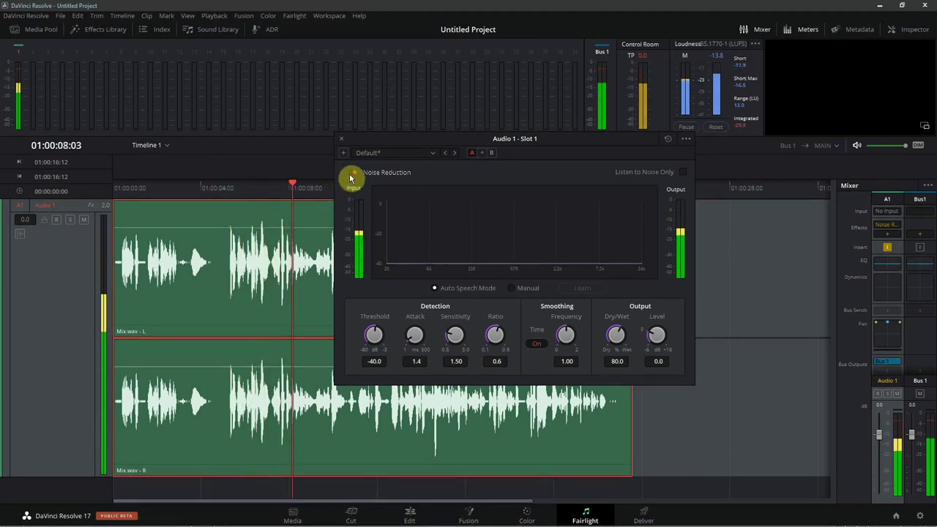
click(210, 186)
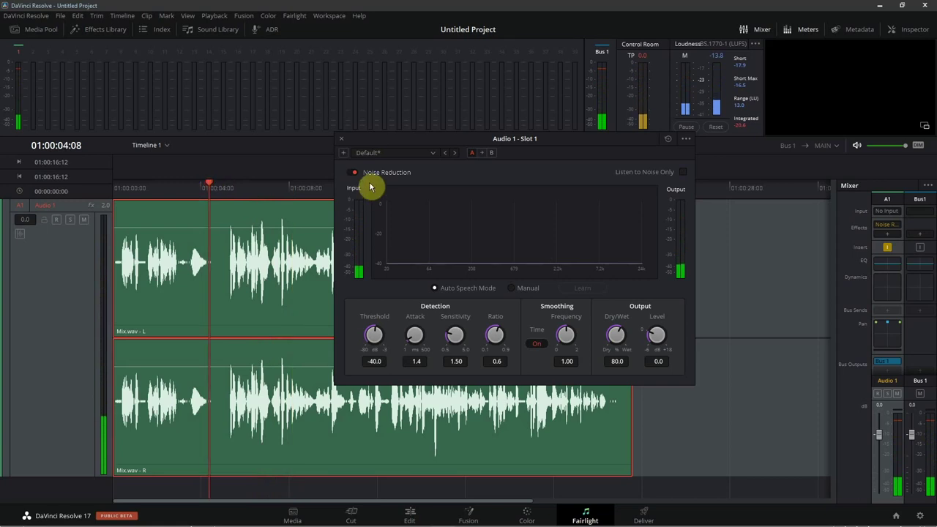
key(space)
click(352, 174)
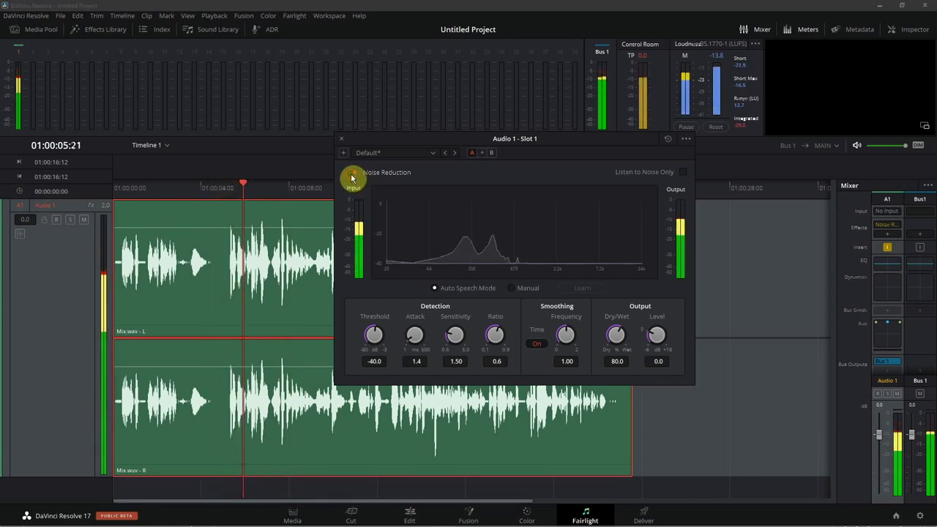
click(352, 174)
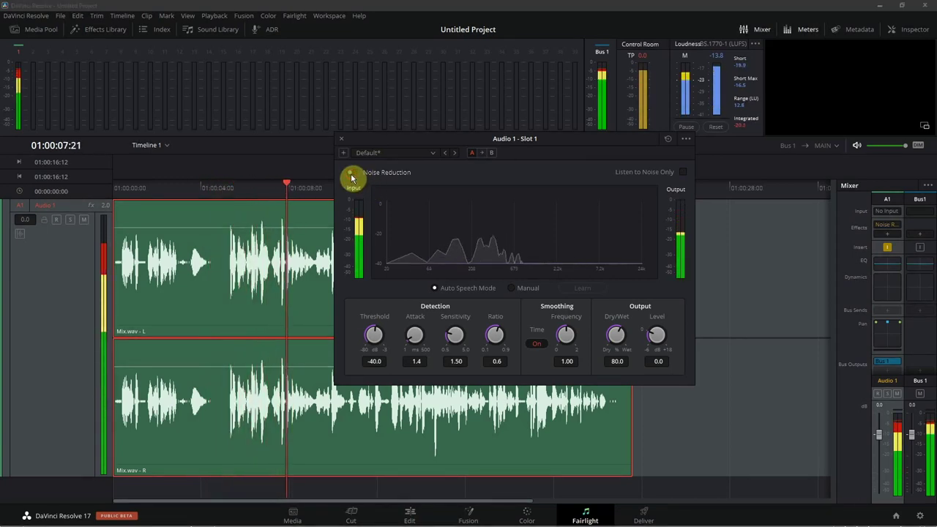
key(space)
click(208, 187)
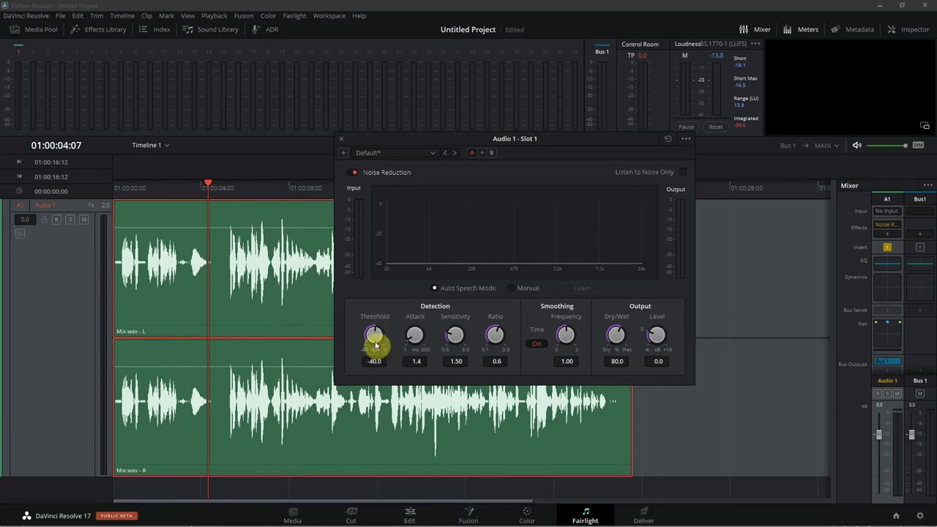
Drag the Noise Reduction threshold to -27.2 dB and enter 85 for dry/wet, replaying to check
click(192, 189)
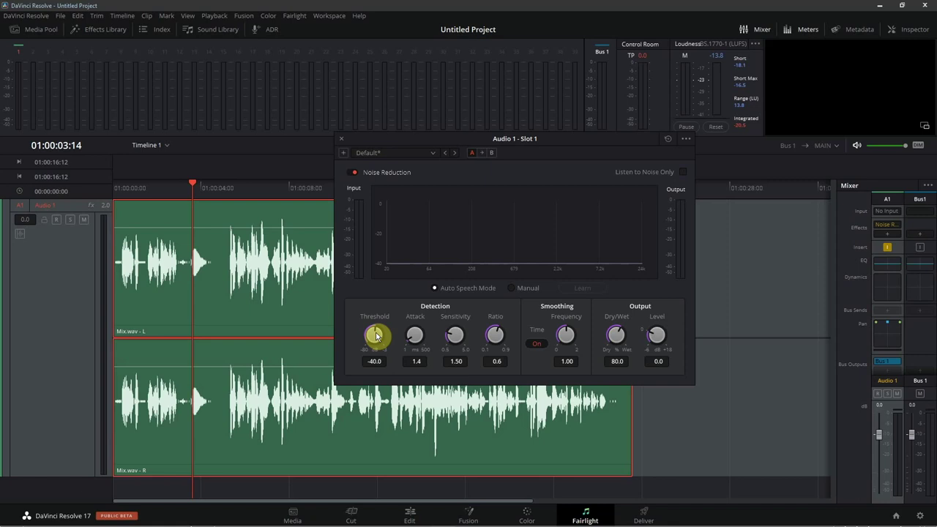
click(175, 192)
key(space)
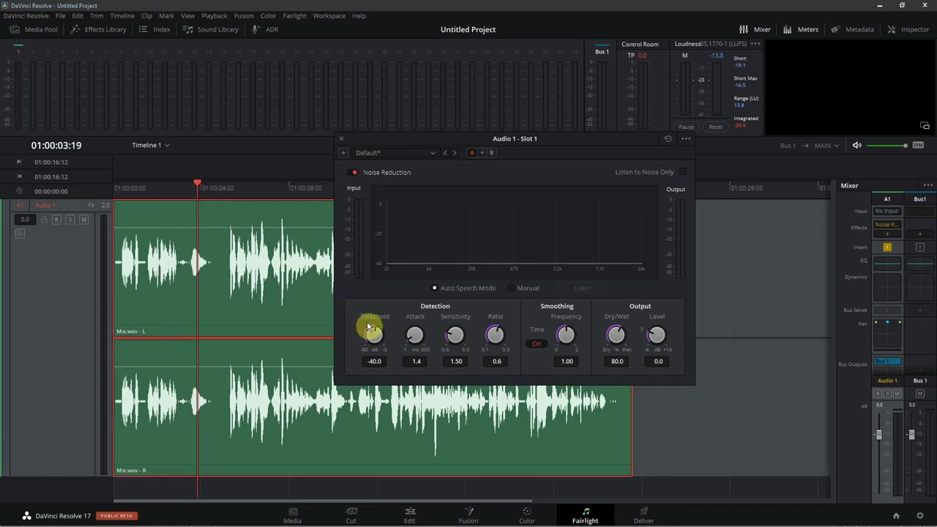
drag(371, 331, 335, 345)
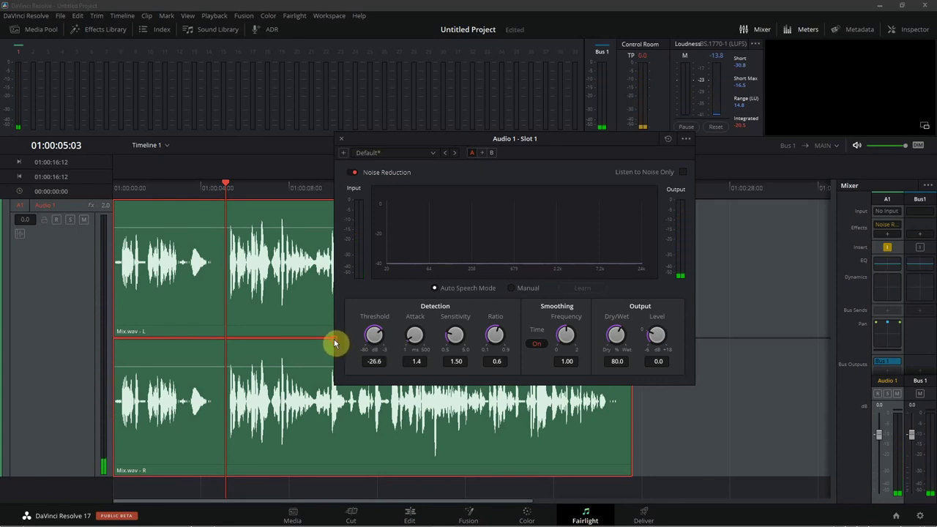
click(191, 188)
key(space)
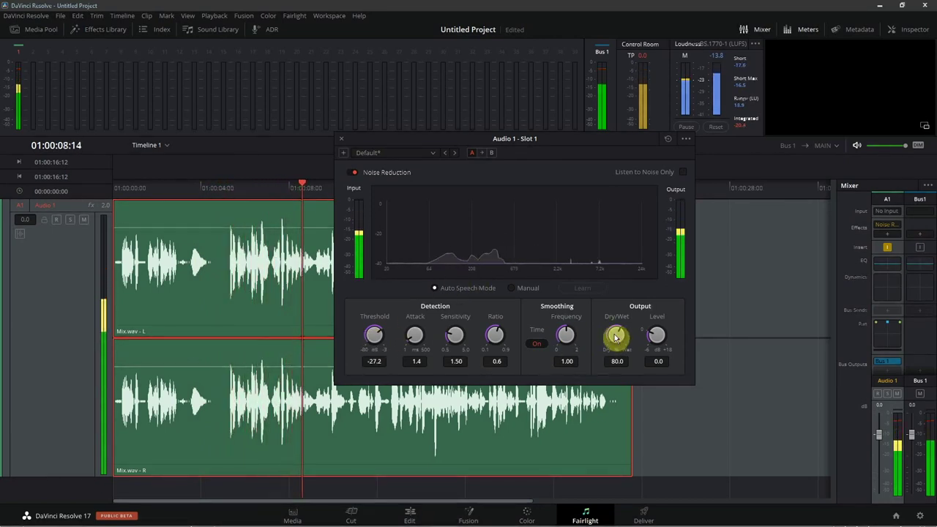
drag(616, 337, 626, 335)
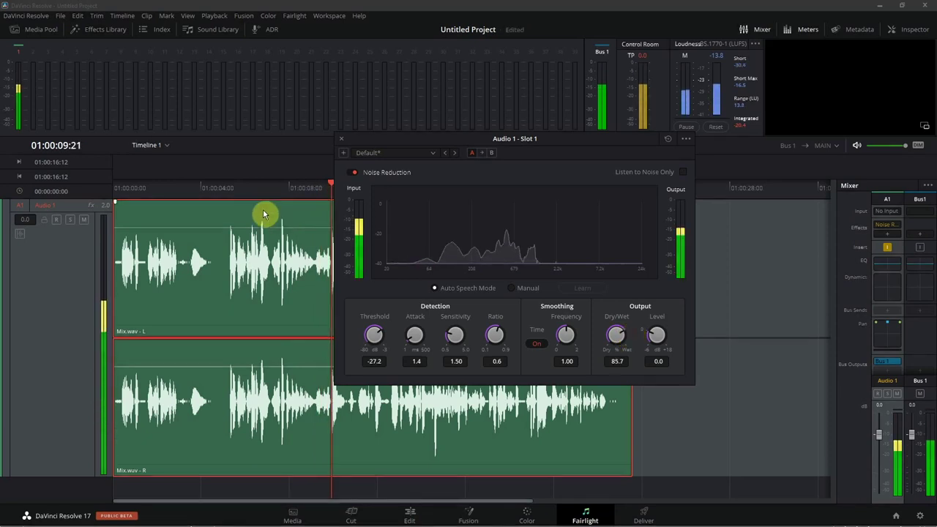
click(204, 190)
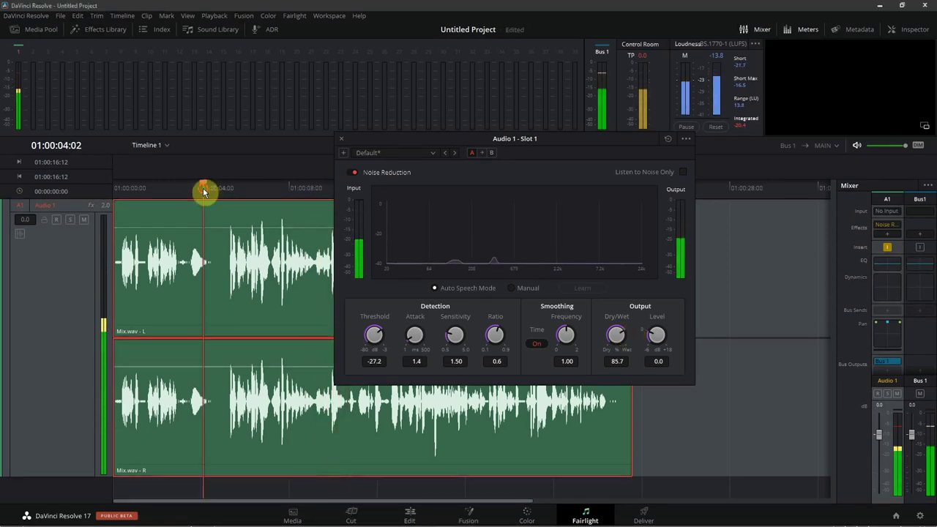
click(616, 361)
text(85)
key(Return)
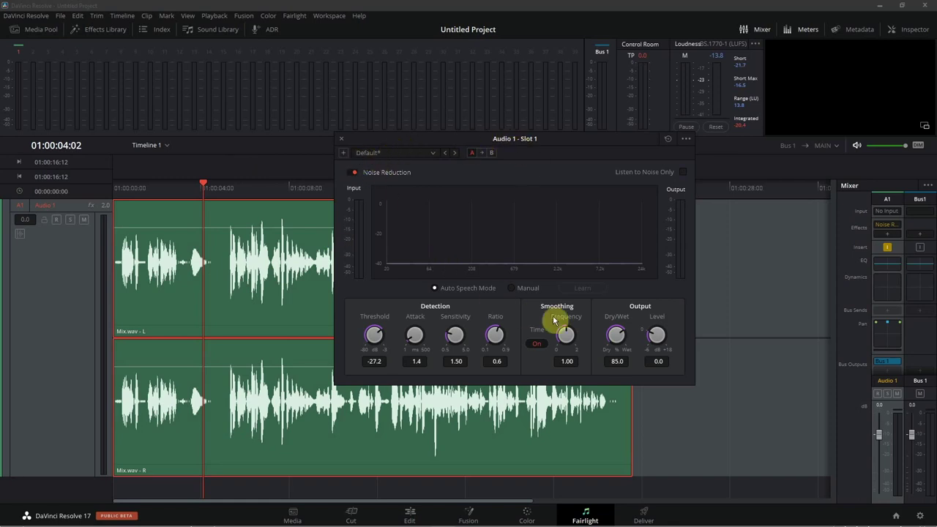
Close the Noise Reduction window and dismiss the A1 effects category list
click(341, 139)
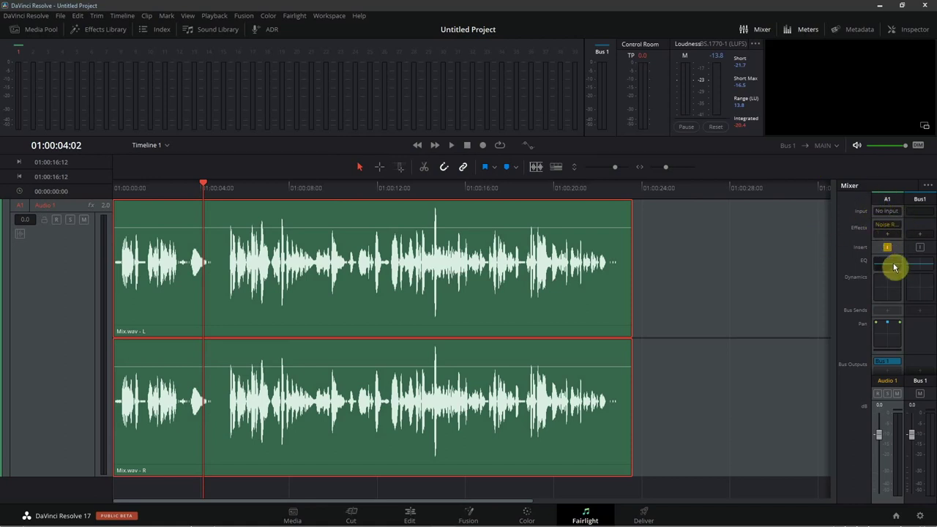
click(888, 236)
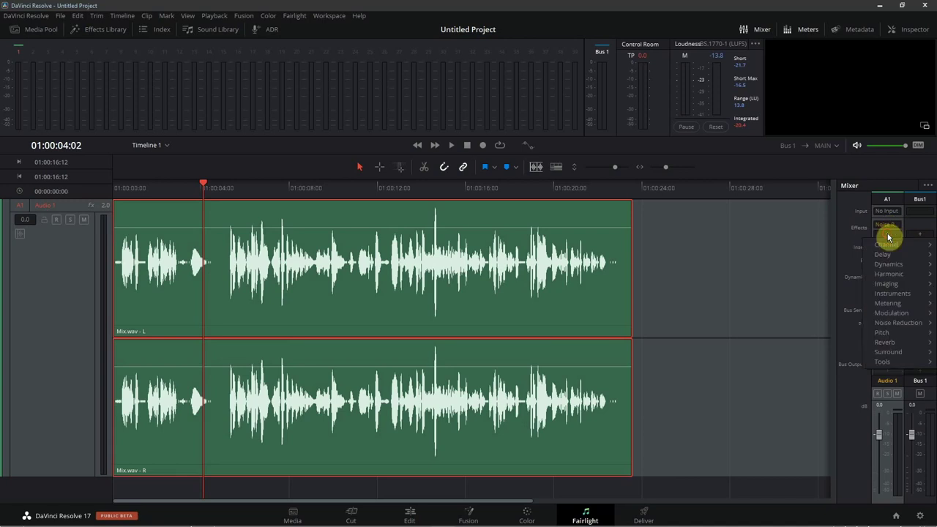
click(873, 237)
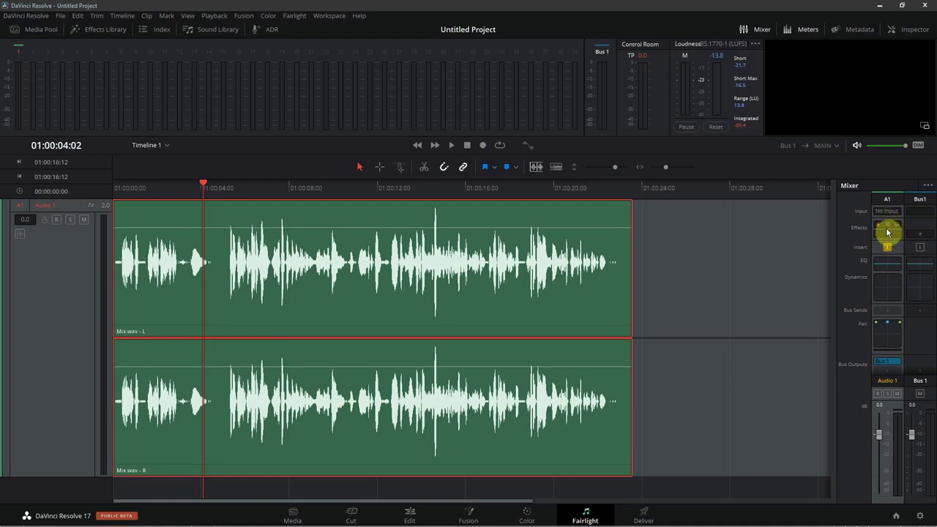
Open the A1 EQ window, enable Band 1's low-cut filter, and raise its frequency to 60 Hz
double_click(882, 267)
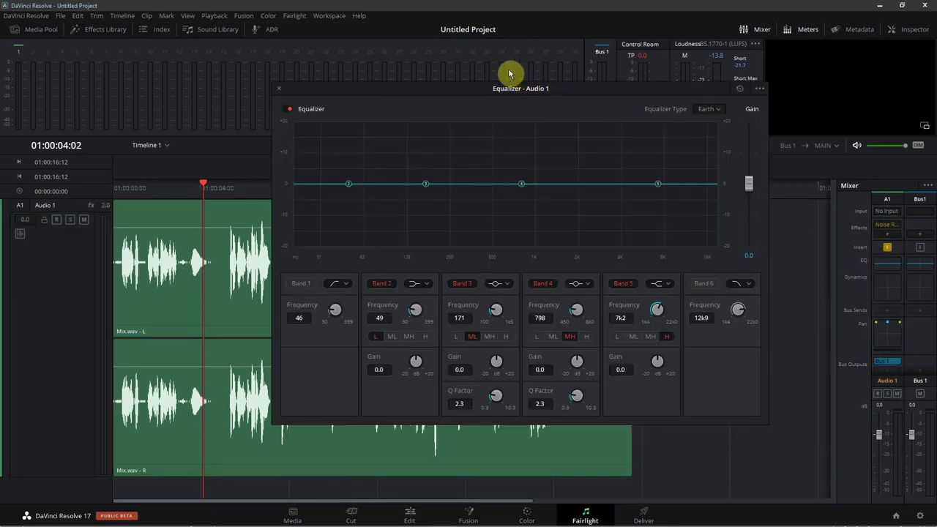
drag(503, 94, 540, 94)
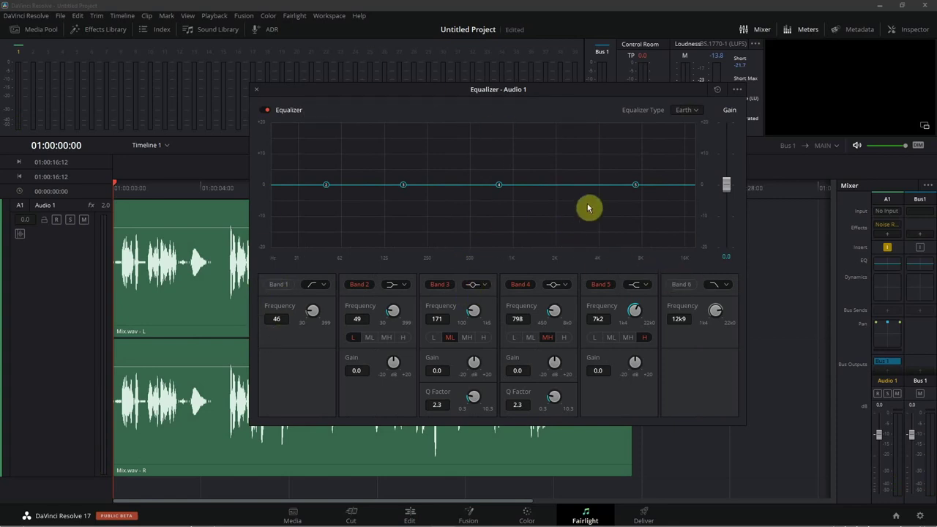
click(284, 287)
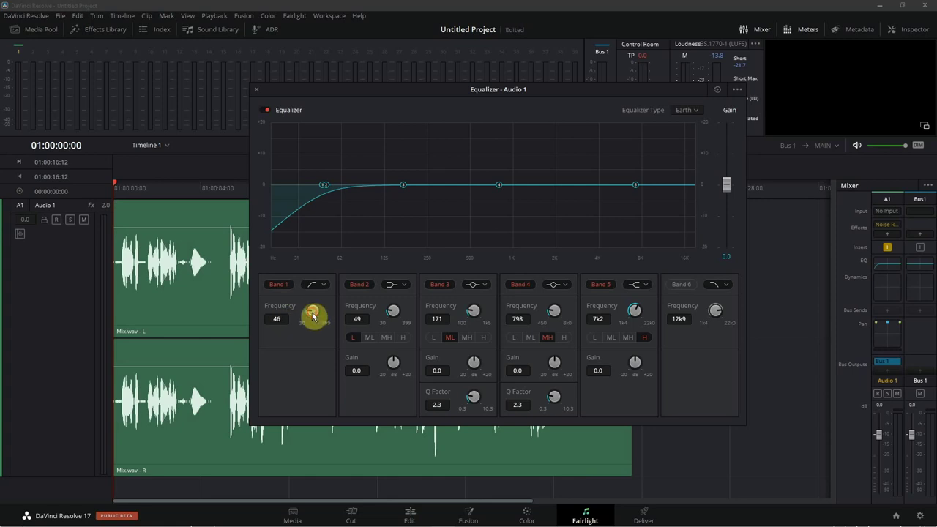
drag(313, 315, 319, 313)
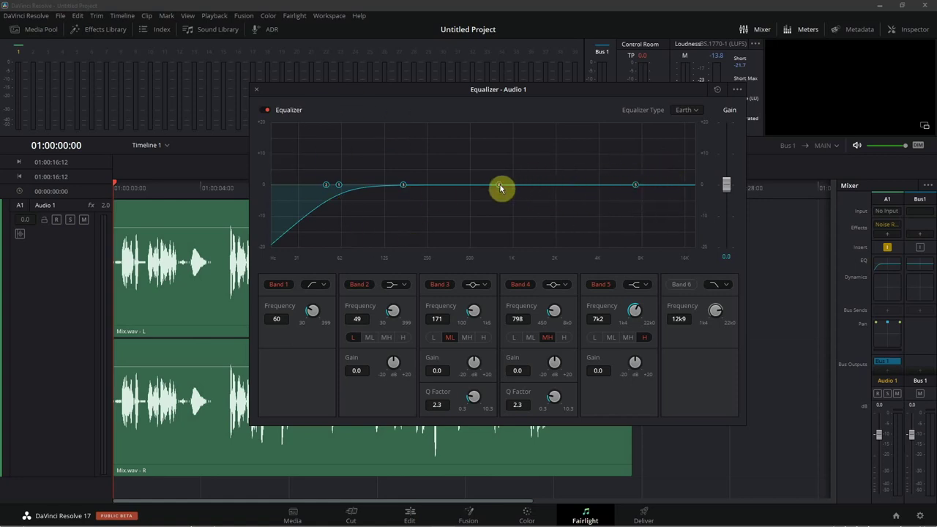
Boost and narrow Band 4 to a Q of about 10, sweeping the peak to locate the harsh frequency
drag(522, 189, 542, 166)
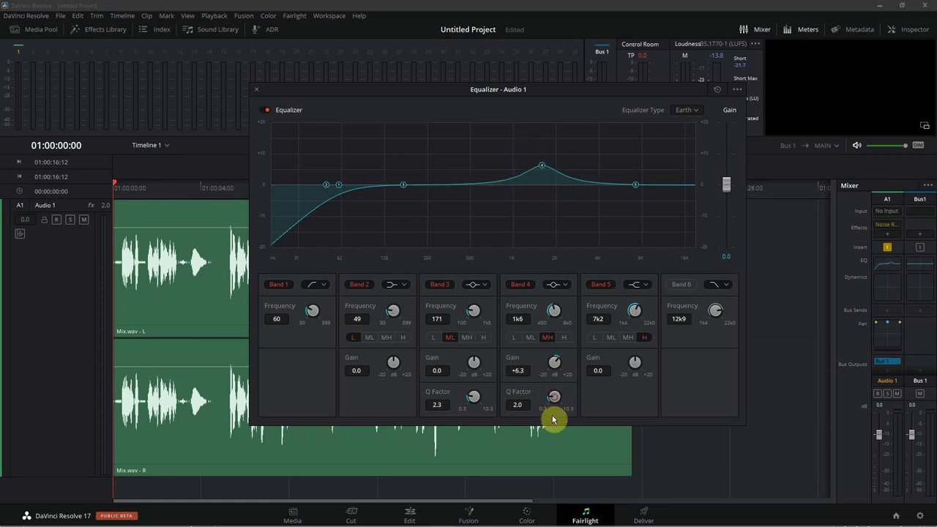
drag(554, 396, 663, 125)
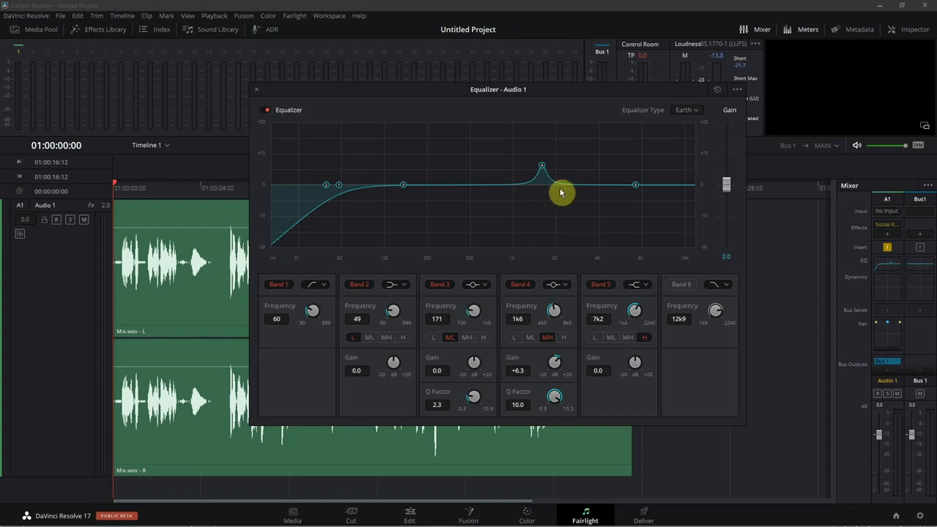
drag(542, 167, 544, 125)
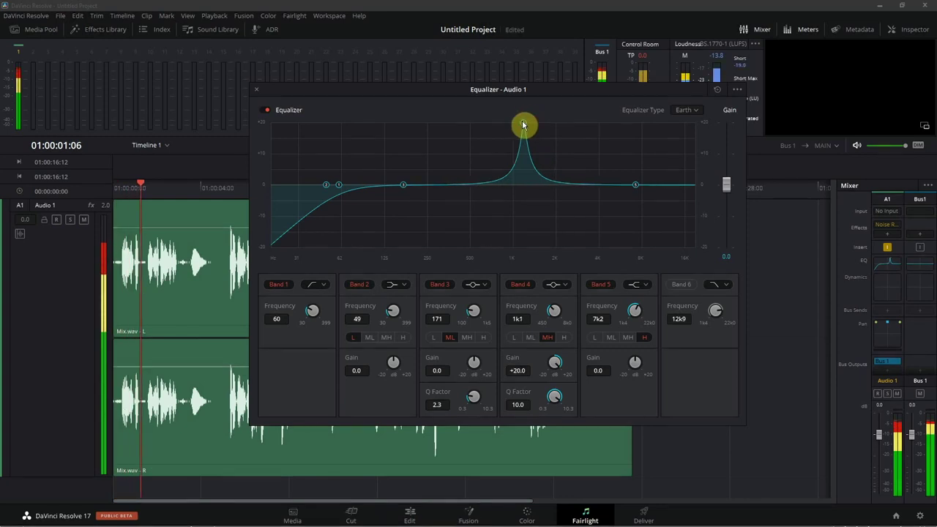
mouse_move(544, 126)
mouse_down()
mouse_move(553, 119)
mouse_move(562, 128)
mouse_up()
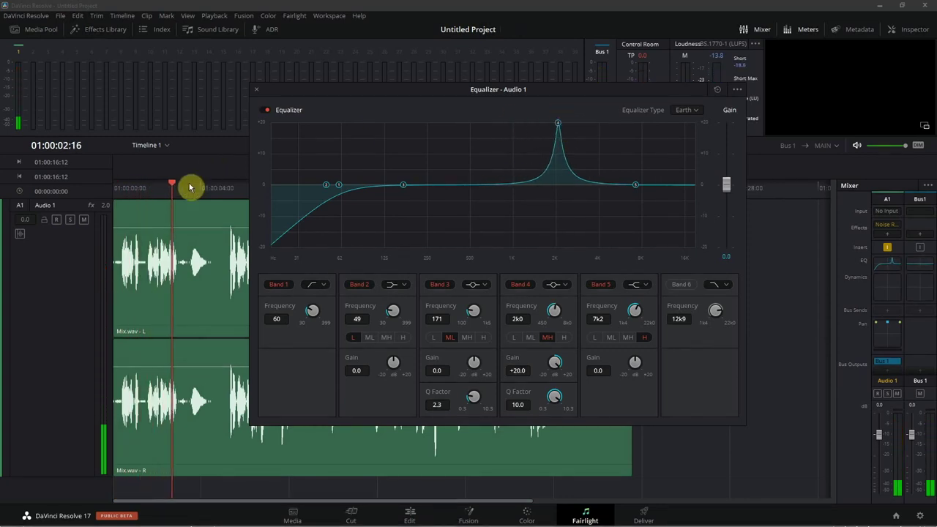
drag(190, 186, 107, 186)
drag(560, 128, 541, 120)
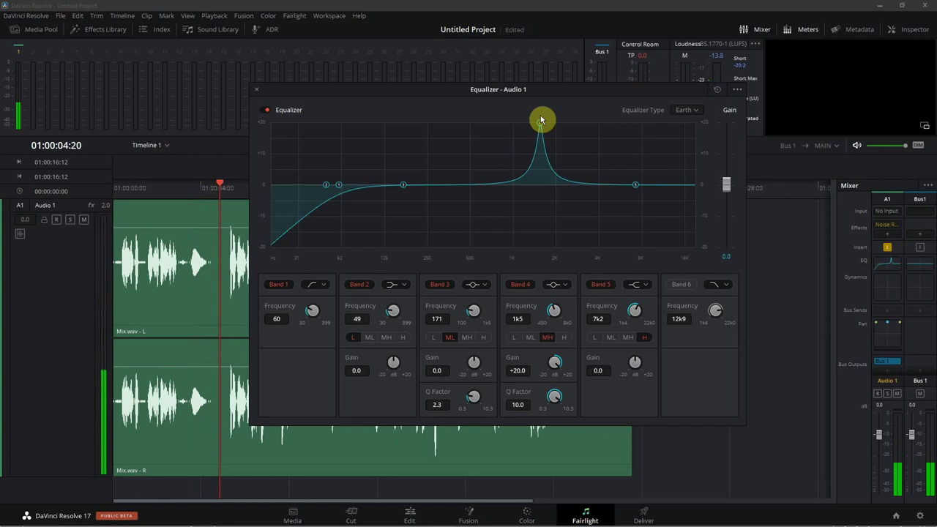
drag(541, 120, 541, 122)
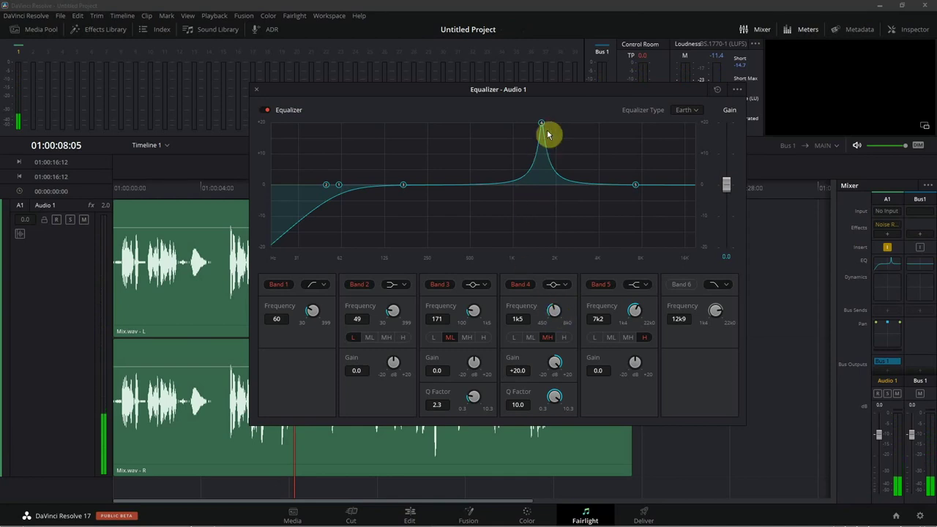
Flip Band 4 into a -4.4 dB cut at 1k5 and play it back
mouse_move(555, 364)
mouse_down()
mouse_move(473, 377)
mouse_move(482, 374)
mouse_up()
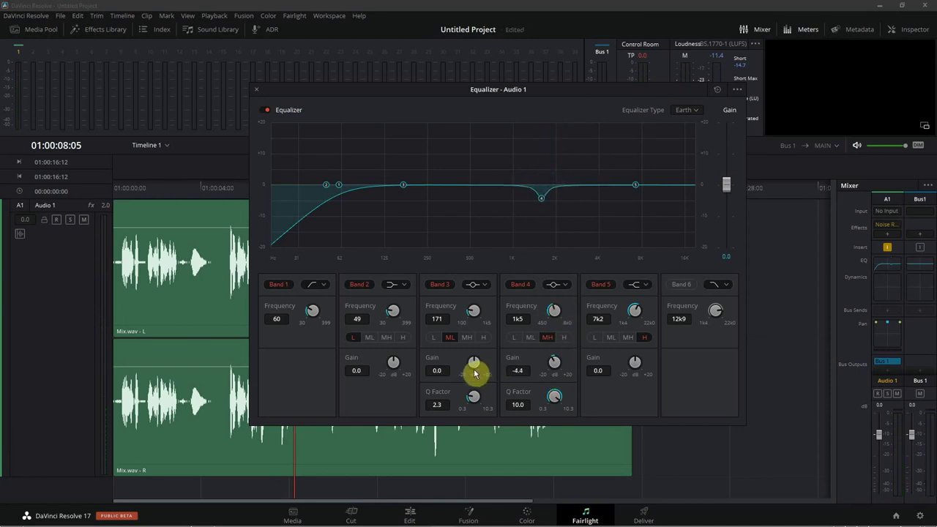
key(space)
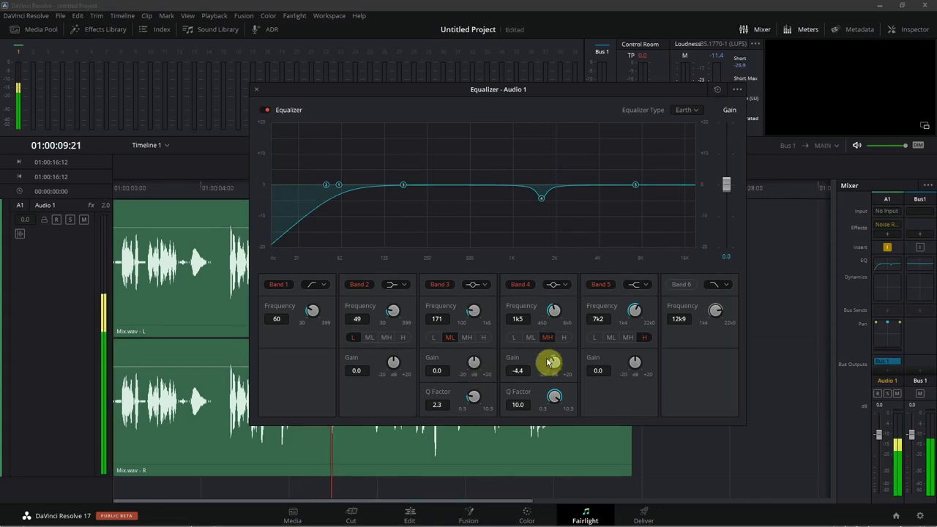
scroll(546, 192, up, 2)
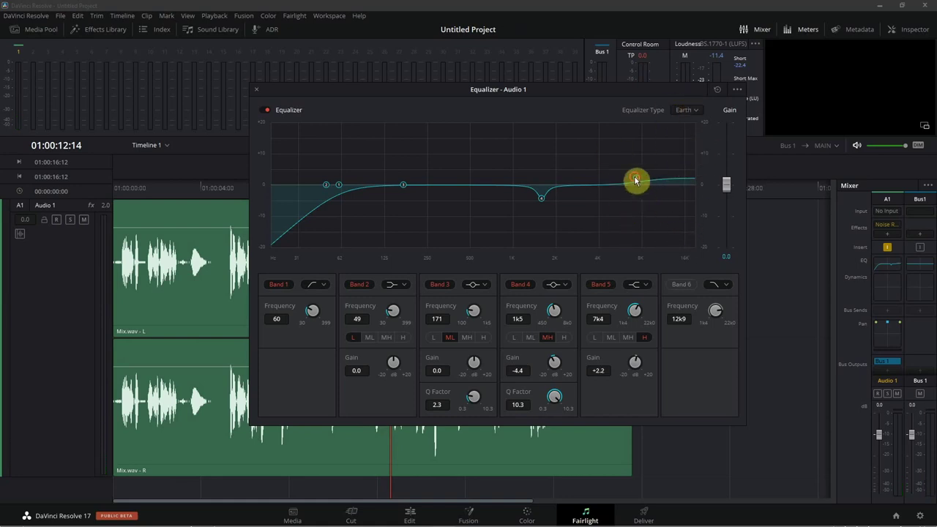
Raise the Band 5 high shelf to +9.0 dB at 5k5 during playback, nudging Band 3 to 182 Hz
drag(636, 180, 625, 161)
key(space)
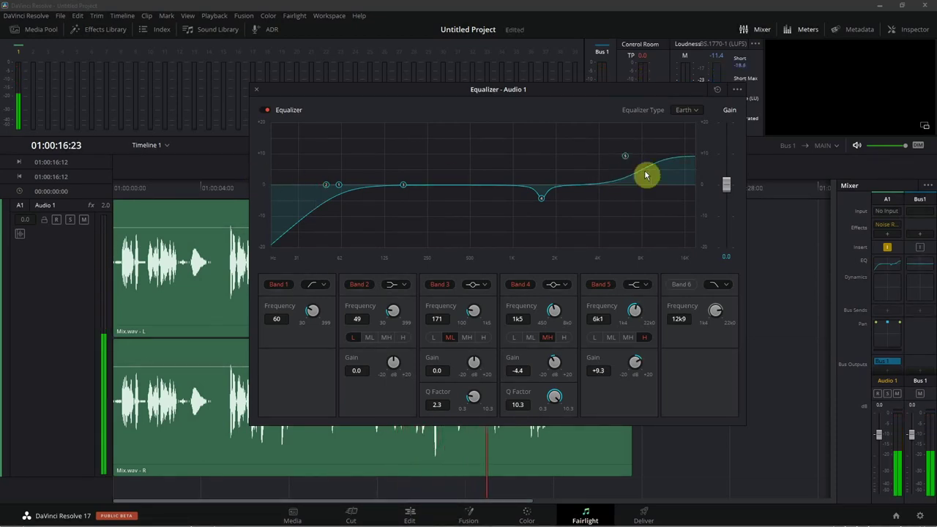
drag(625, 160, 634, 155)
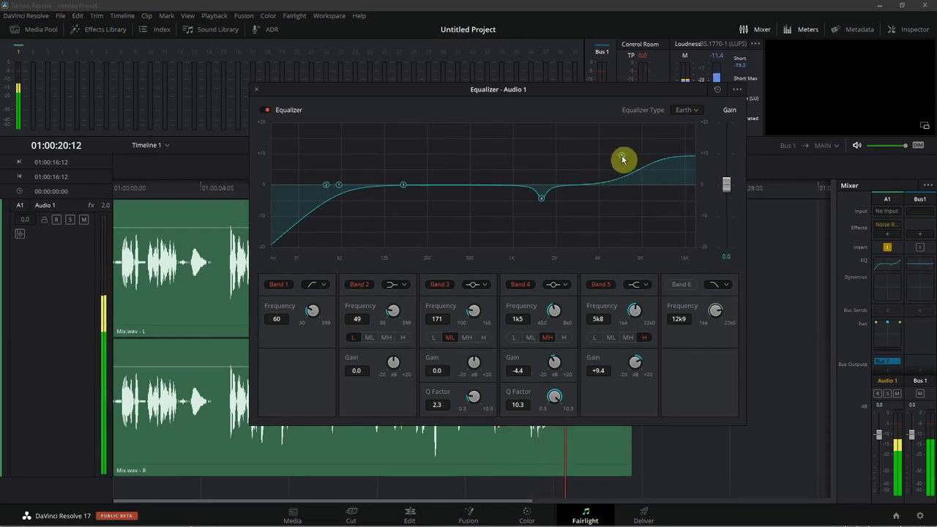
drag(623, 158, 618, 157)
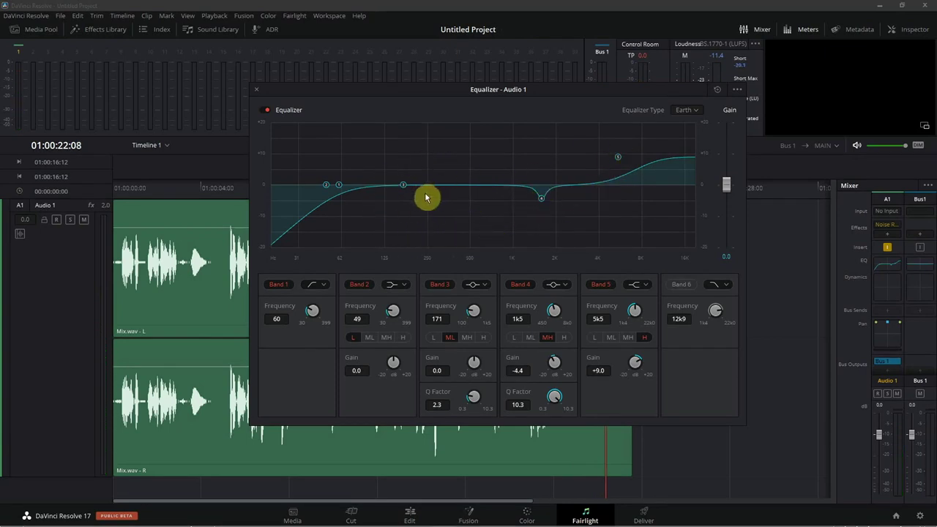
drag(403, 185, 408, 183)
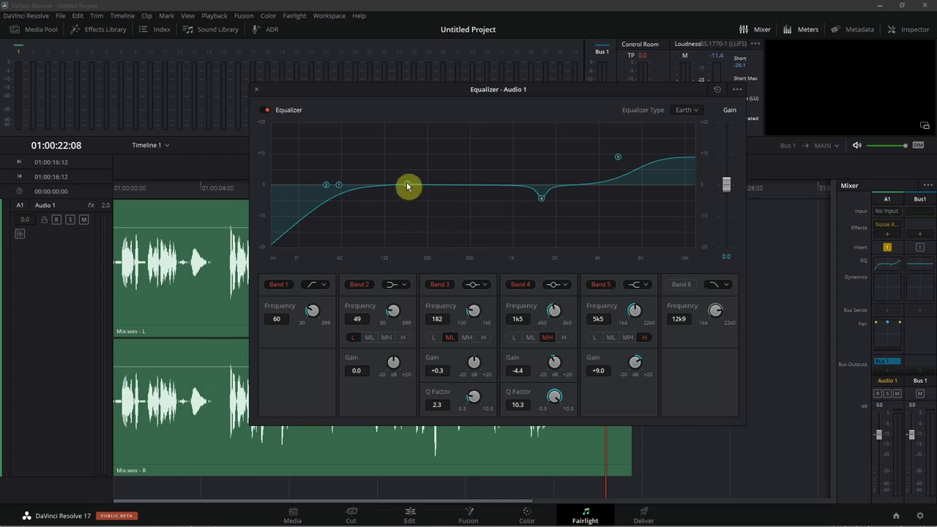
Lift Band 3 to +2.5 dB at 223 Hz with Q 2.3, auditioning from the timeline start
drag(157, 187, 58, 187)
key(space)
mouse_move(405, 185)
mouse_down()
mouse_move(420, 156)
mouse_move(422, 181)
mouse_up()
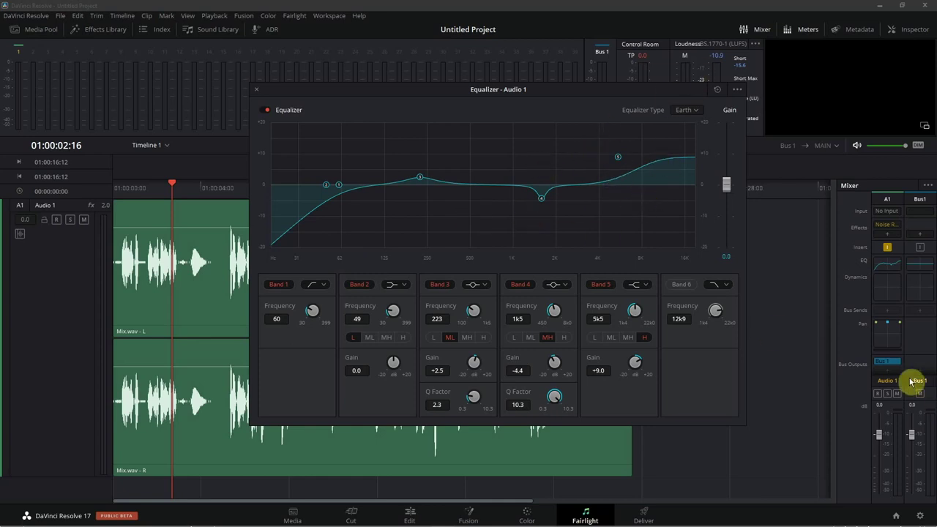
key(space)
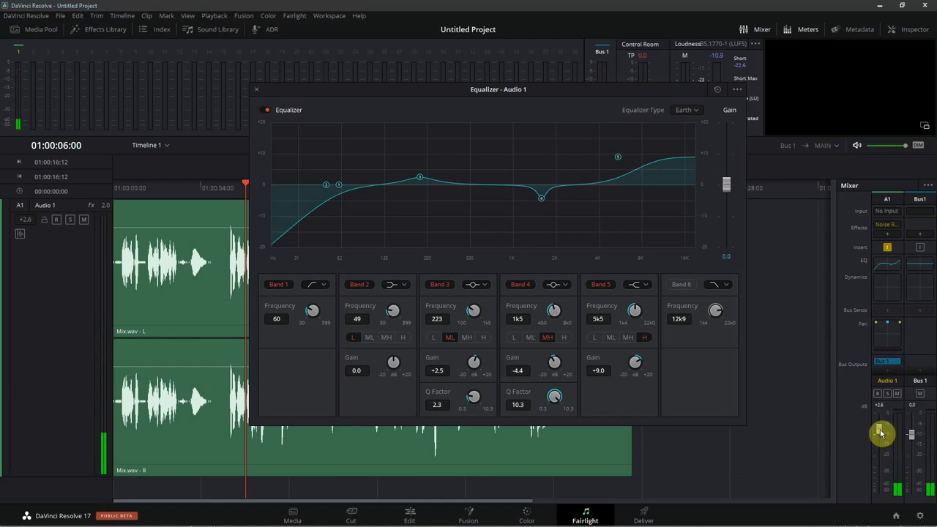
drag(880, 432, 879, 423)
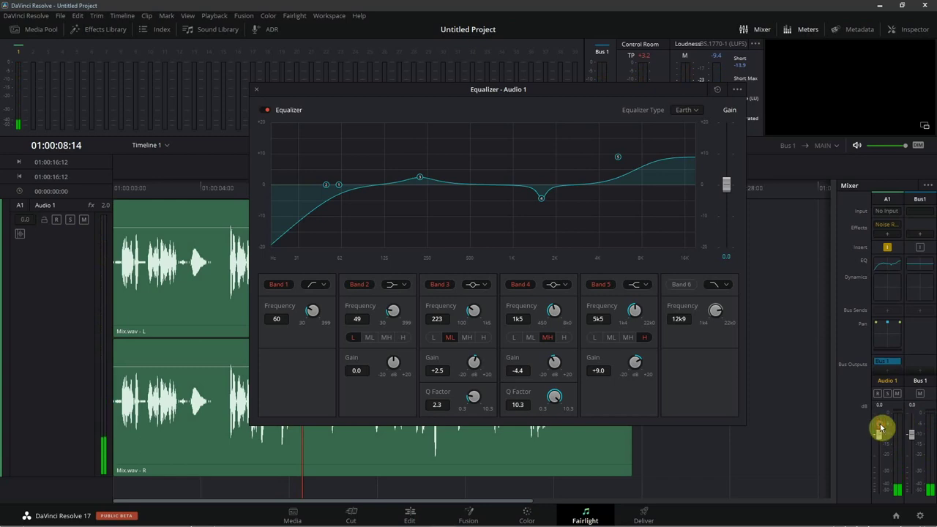
drag(881, 428, 880, 434)
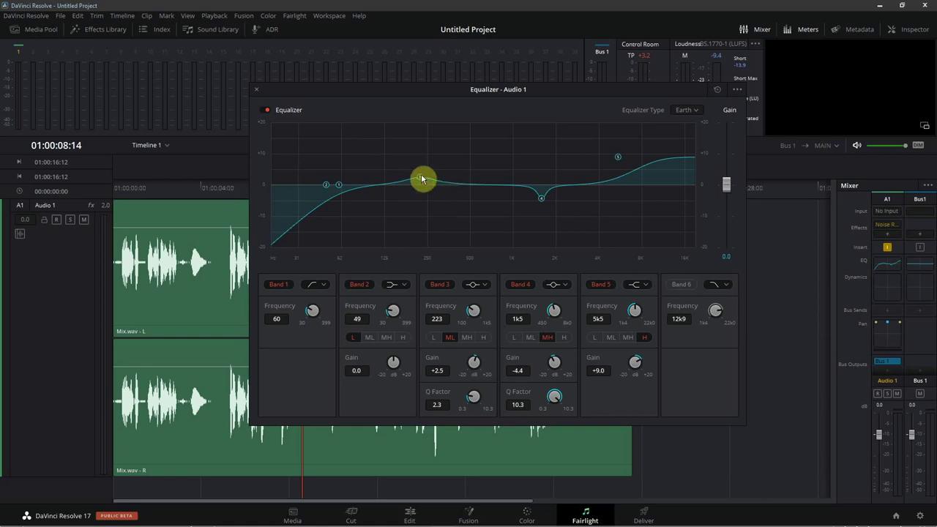
Widen the Band 3 boost to Q 1.3 and settle it at +3.3 dB, 249 Hz while listening
drag(422, 180, 423, 178)
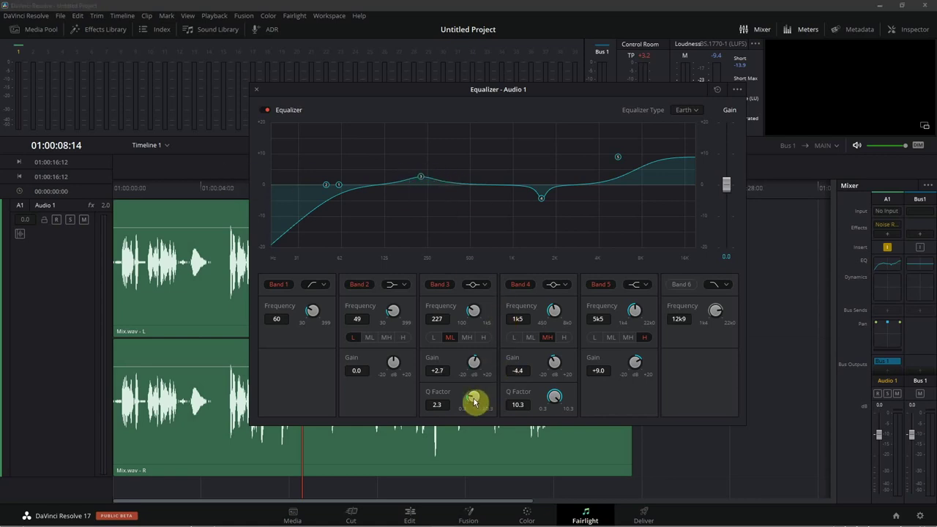
drag(472, 407, 449, 438)
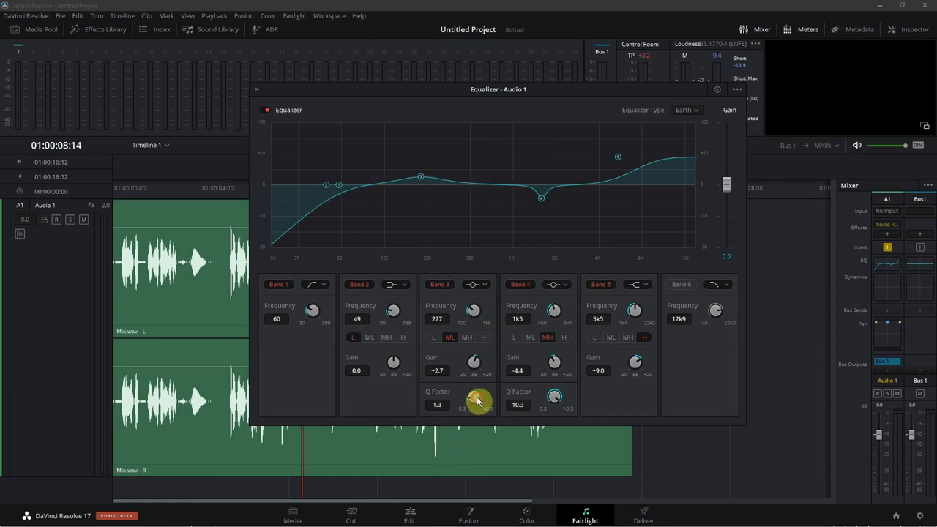
drag(477, 415, 477, 410)
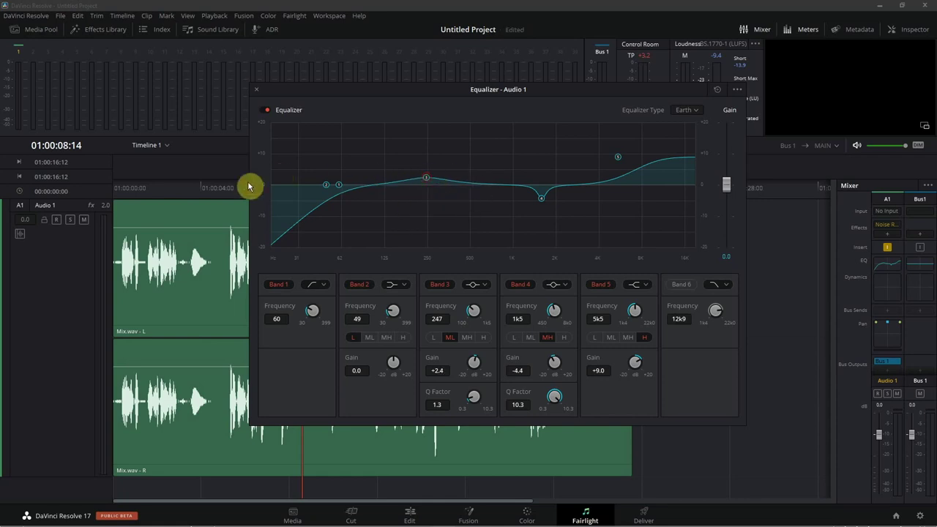
drag(249, 187, 234, 187)
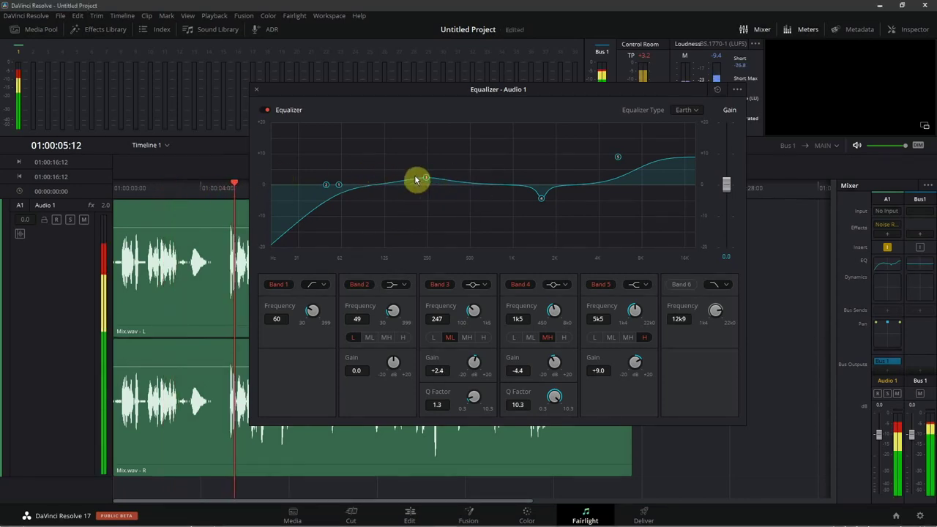
mouse_move(425, 178)
mouse_down()
mouse_move(429, 192)
mouse_move(428, 180)
mouse_move(418, 182)
mouse_move(431, 182)
mouse_move(415, 174)
mouse_move(448, 163)
mouse_move(412, 170)
mouse_move(429, 176)
mouse_up()
click(220, 188)
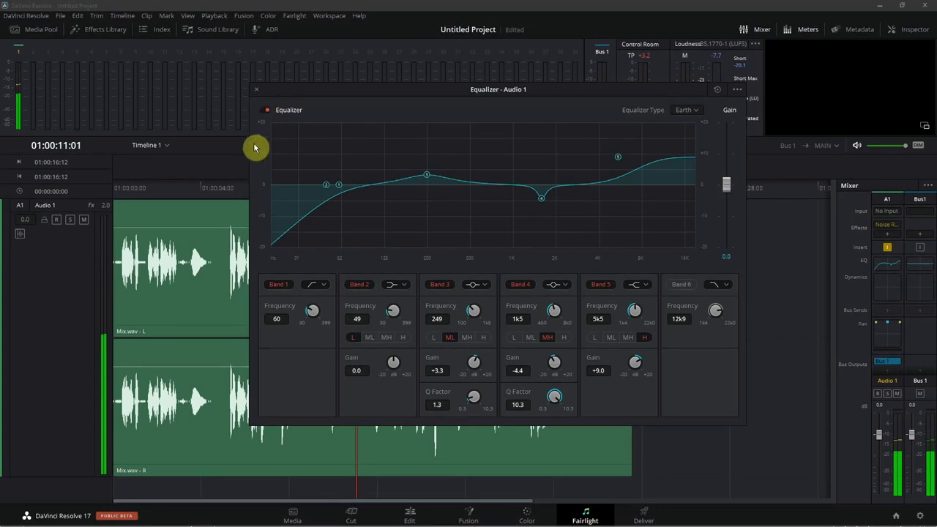
Compare the EQ bypassed versus active, ease Band 3 to +2.4 dB near 259 Hz, and close the equalizer
key(space)
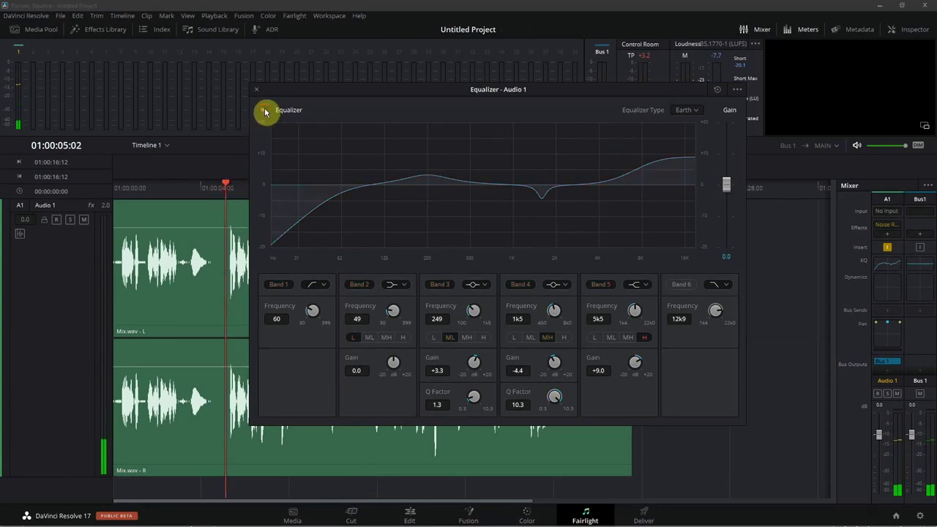
key(space)
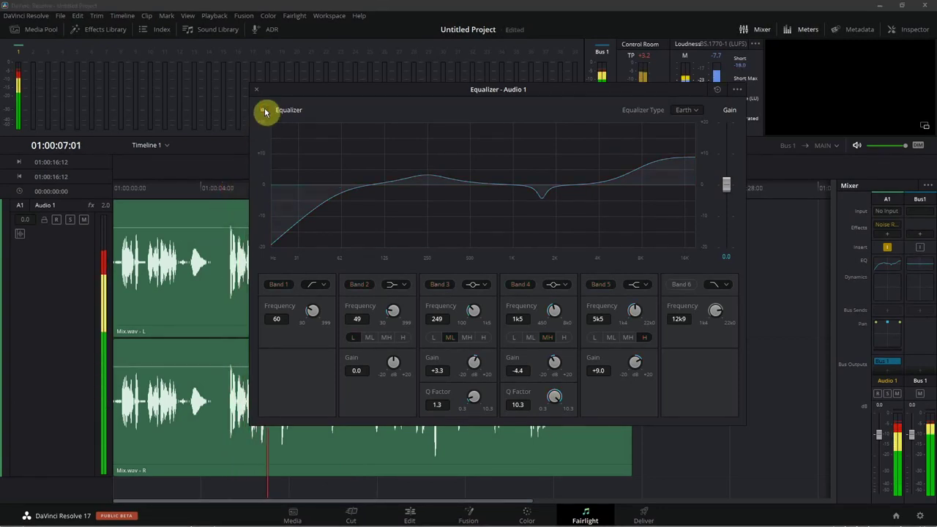
click(265, 109)
click(223, 189)
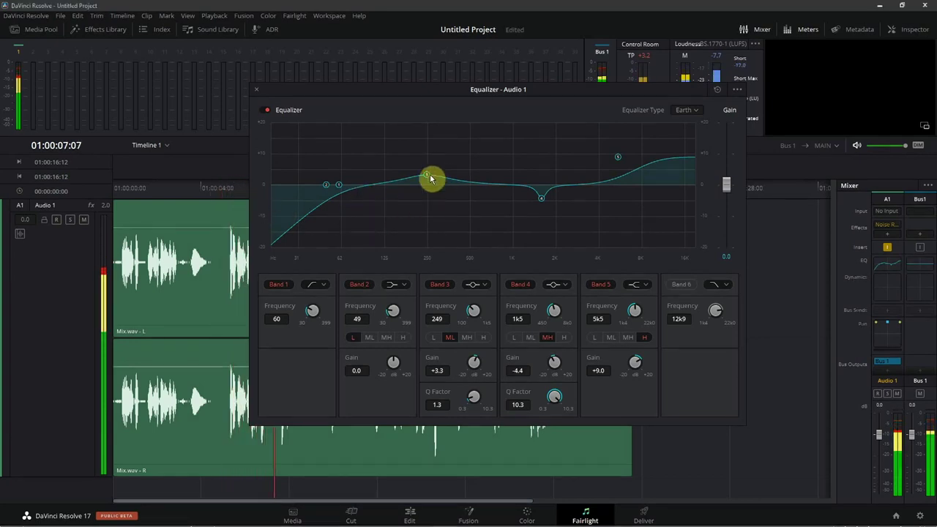
drag(431, 179, 430, 183)
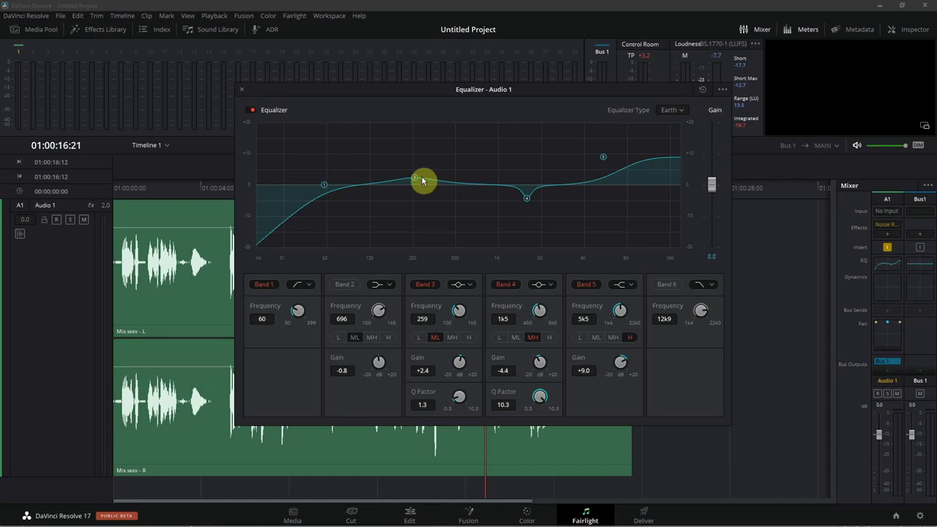
drag(499, 93, 481, 95)
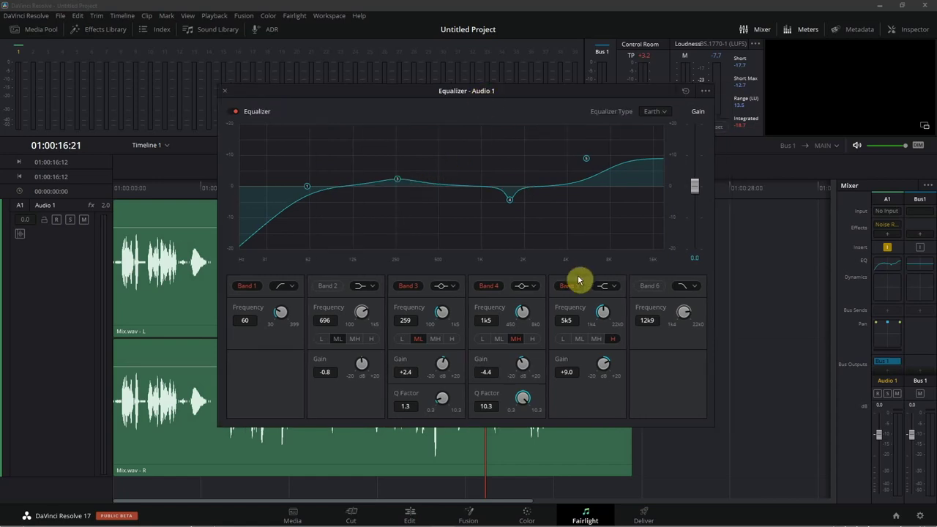
click(226, 93)
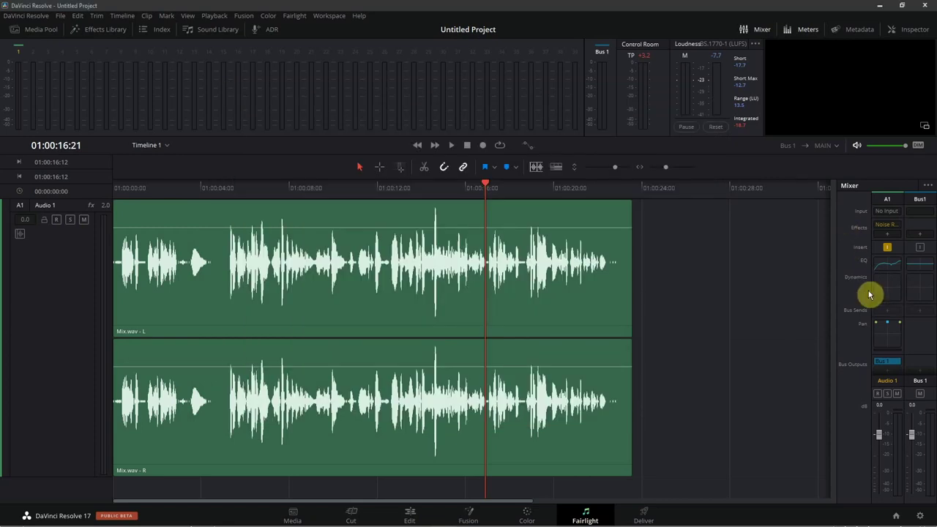
Open Audio 1's Dynamics window (compressor -15.0, 2.0:1), move it aside, and play from about 3 seconds
key(Home)
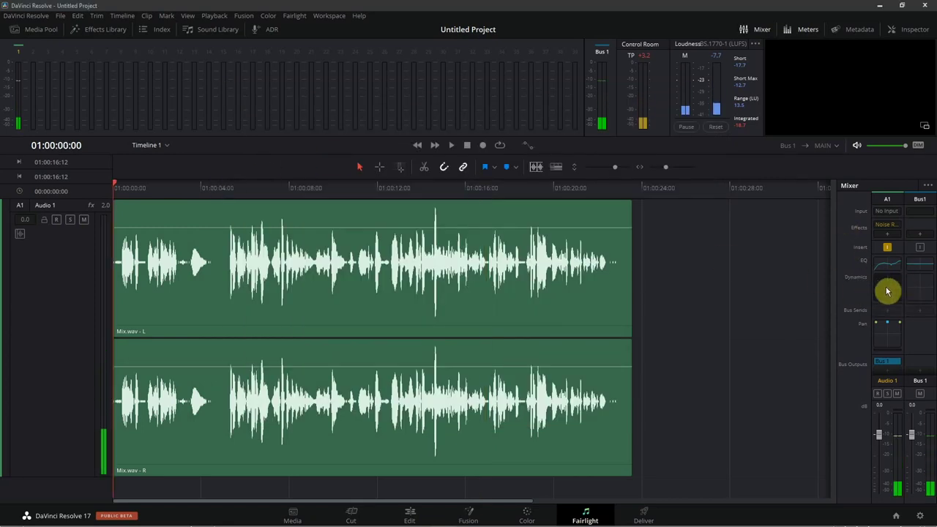
click(887, 291)
drag(476, 123, 469, 112)
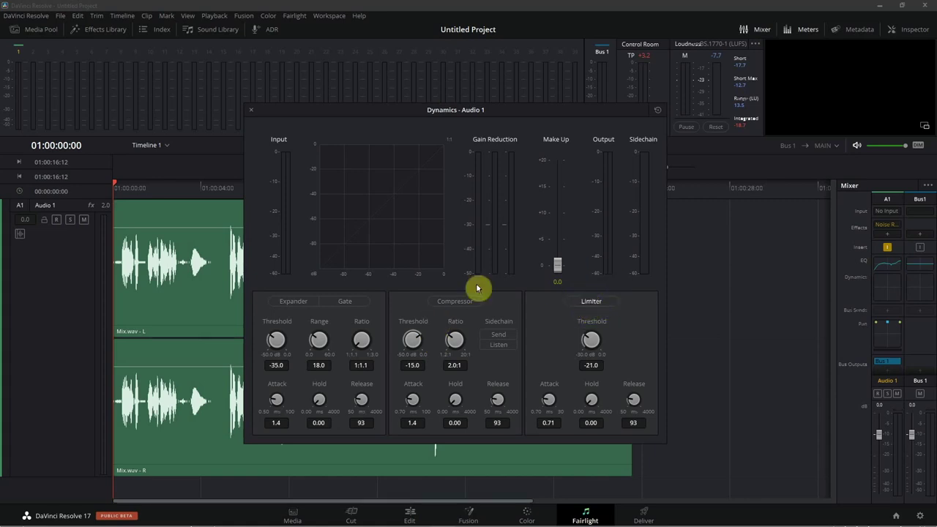
click(184, 188)
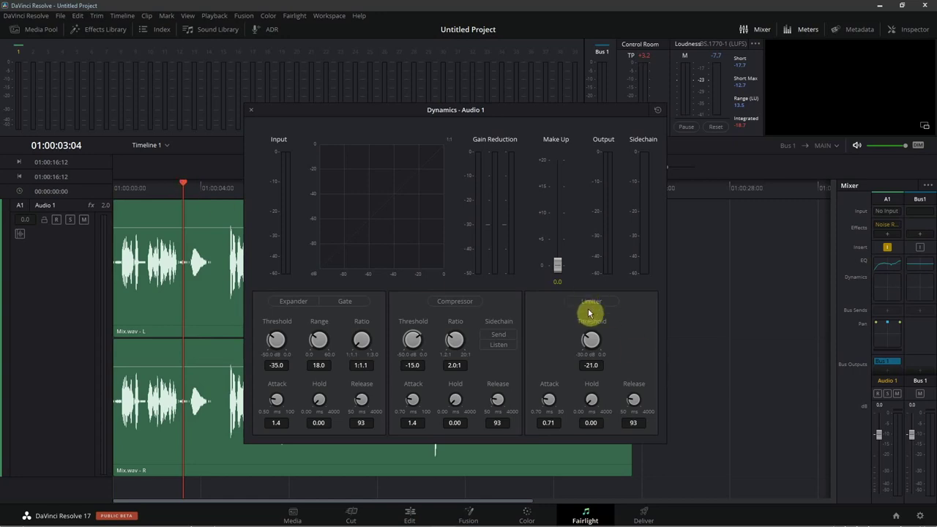
drag(358, 130, 553, 144)
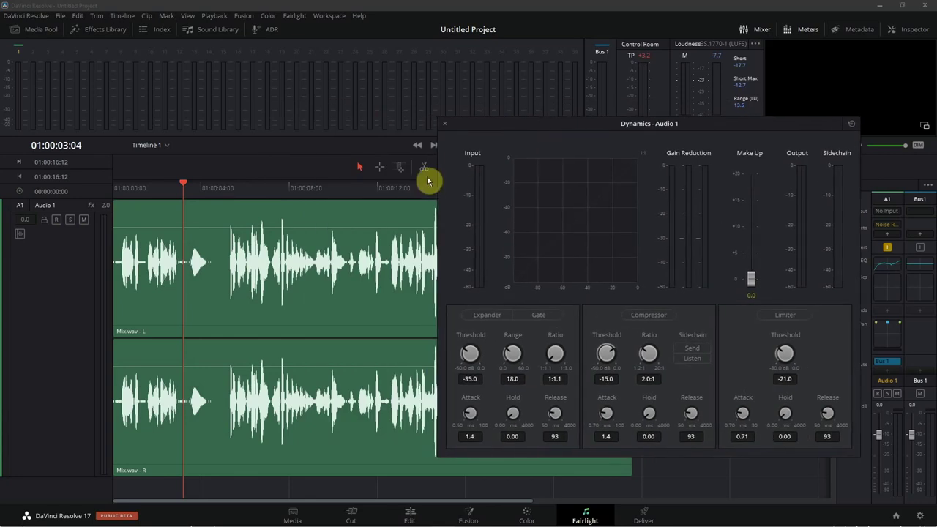
key(space)
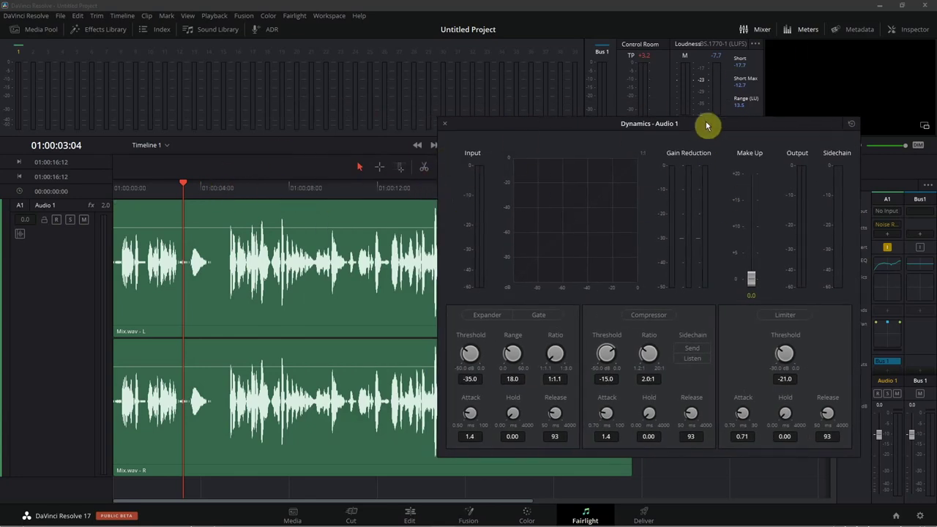
drag(707, 127, 716, 180)
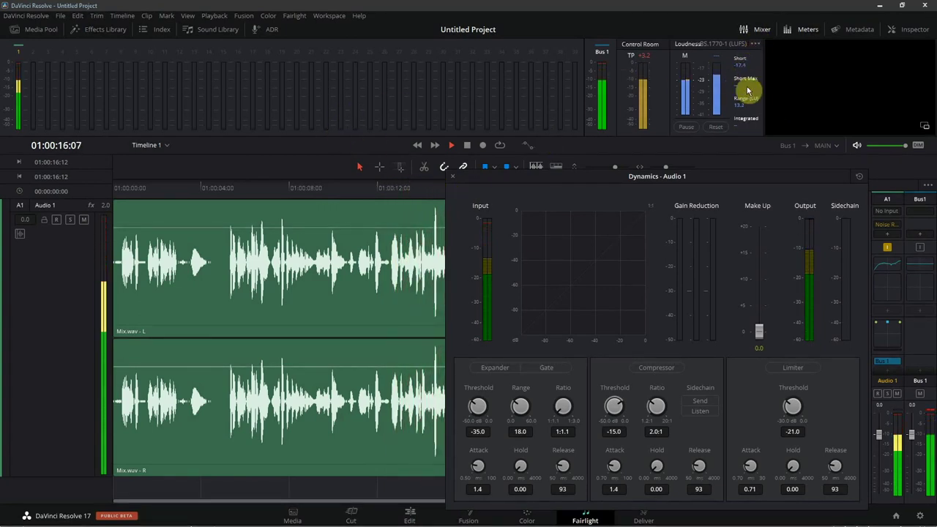
Show Bus 1's dynamics, play from about 5 to 13 seconds, then close the Dynamics window
click(931, 415)
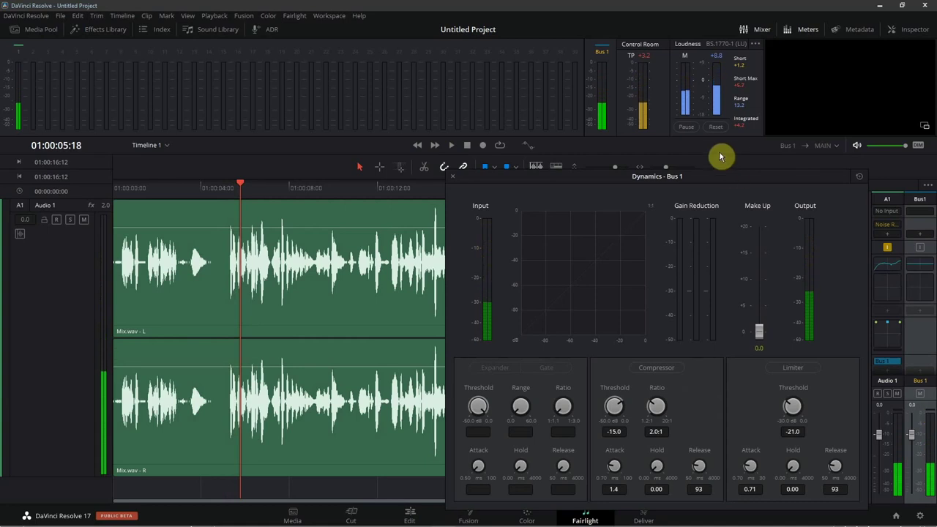
drag(701, 176, 712, 185)
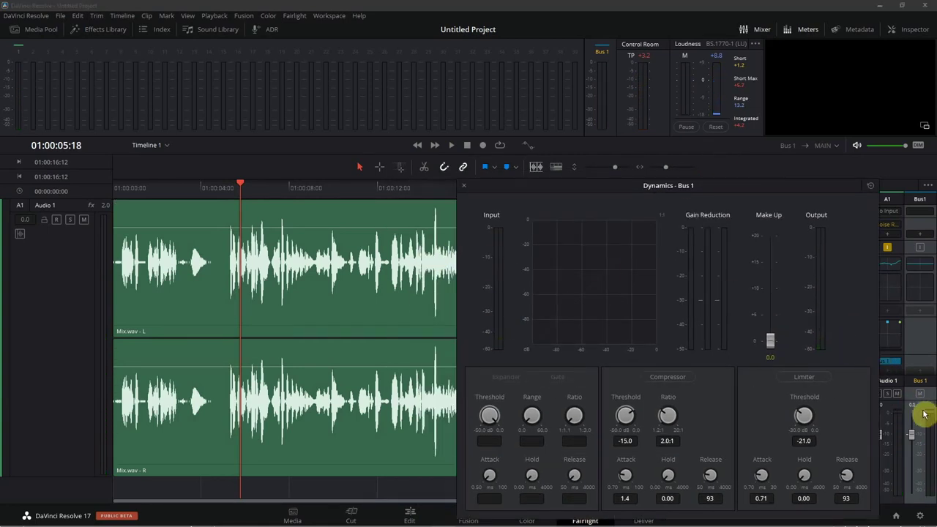
click(228, 184)
key(space)
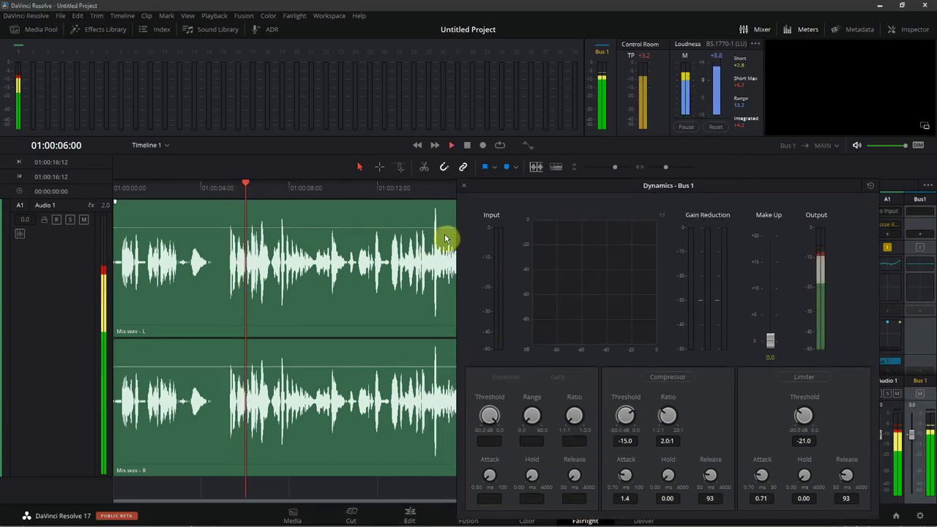
click(404, 187)
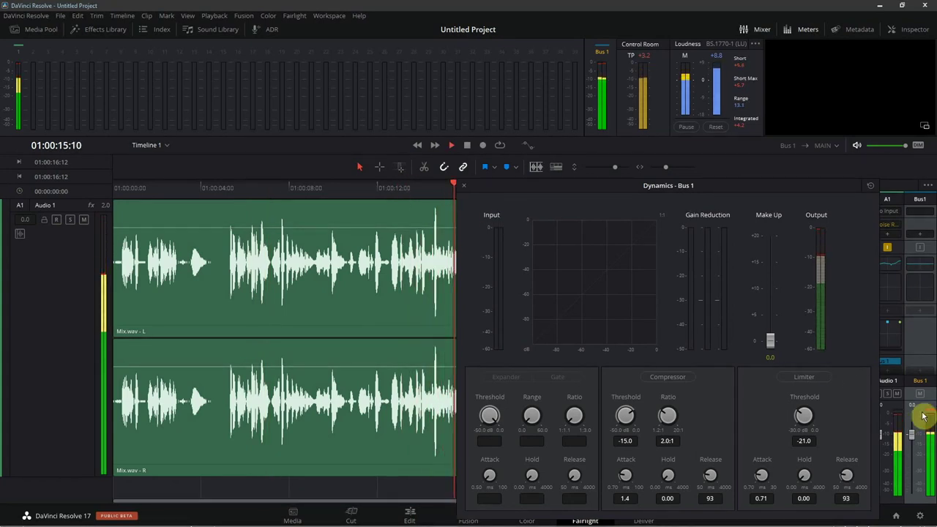
key(space)
click(463, 185)
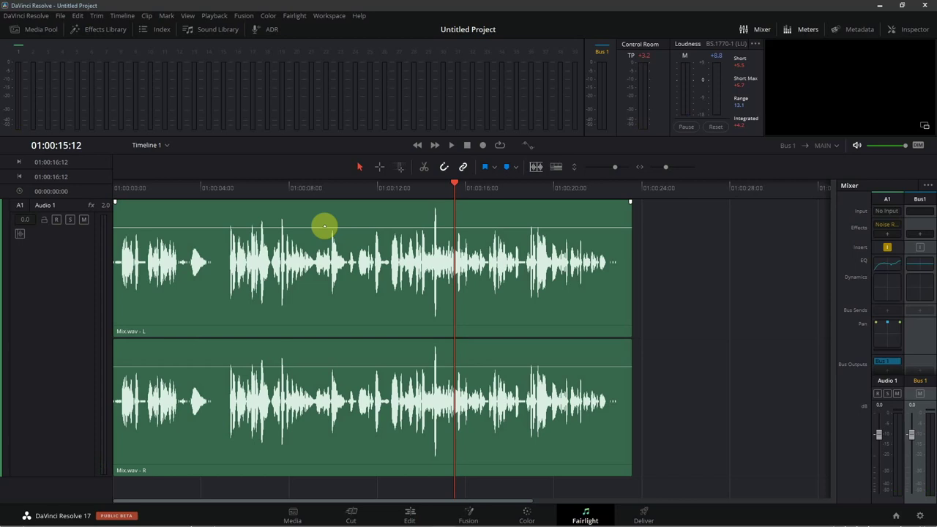
Lower the Mix.wav clip volume, then raise it to 3.8 dB, auditioning around 14 seconds
drag(325, 226, 324, 228)
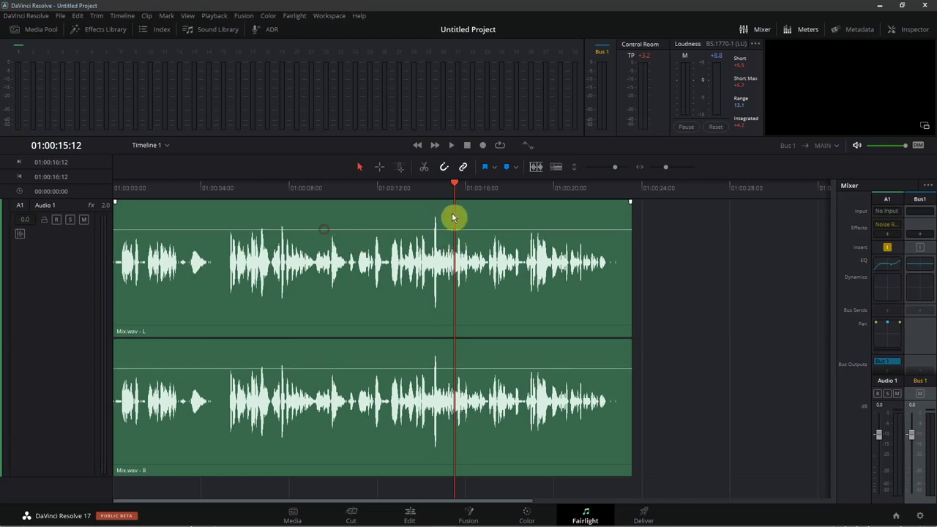
drag(454, 216, 433, 193)
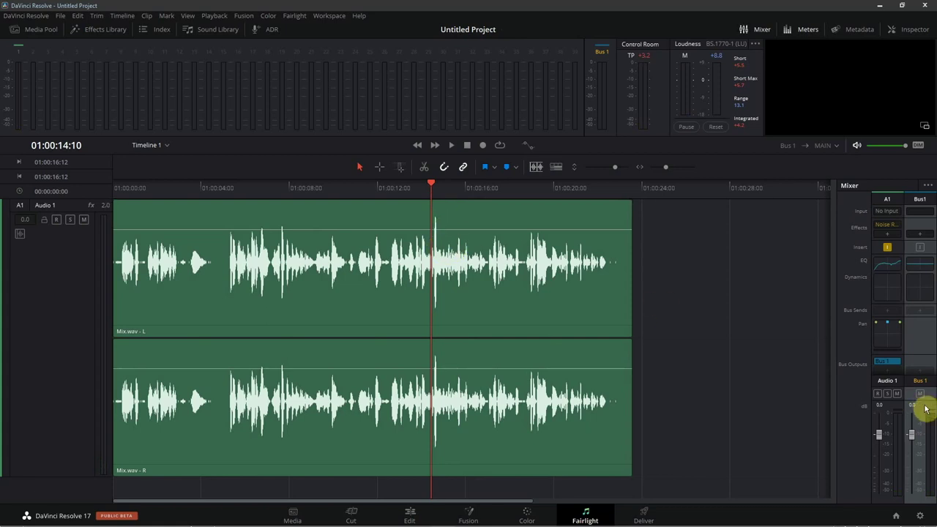
key(space)
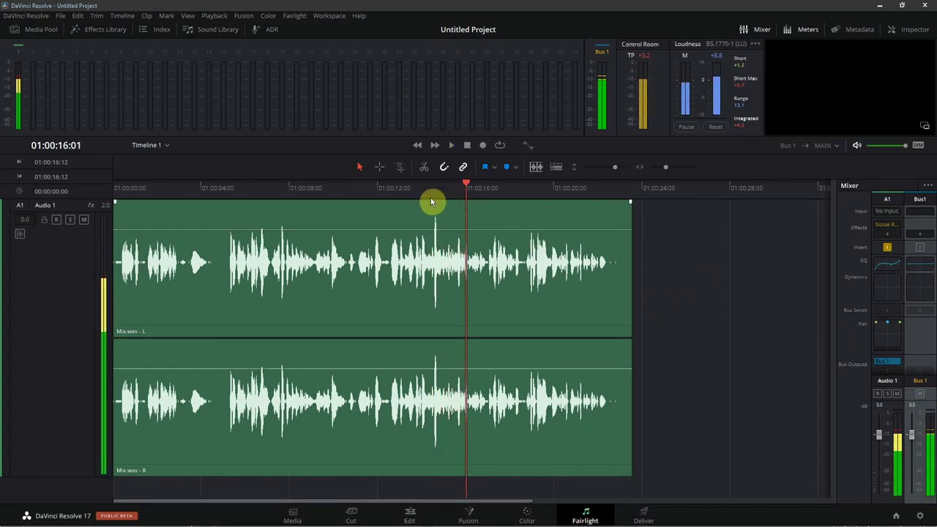
key(space)
drag(364, 227, 363, 224)
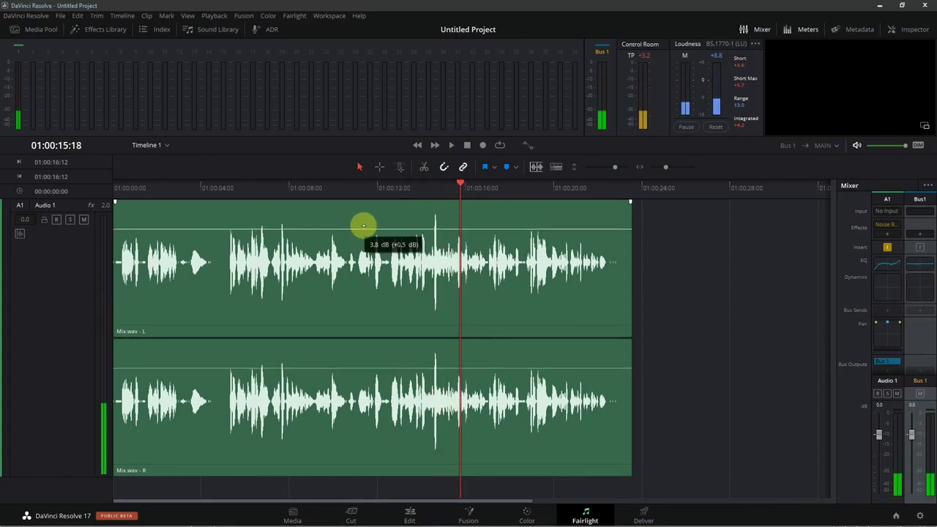
click(424, 204)
key(space)
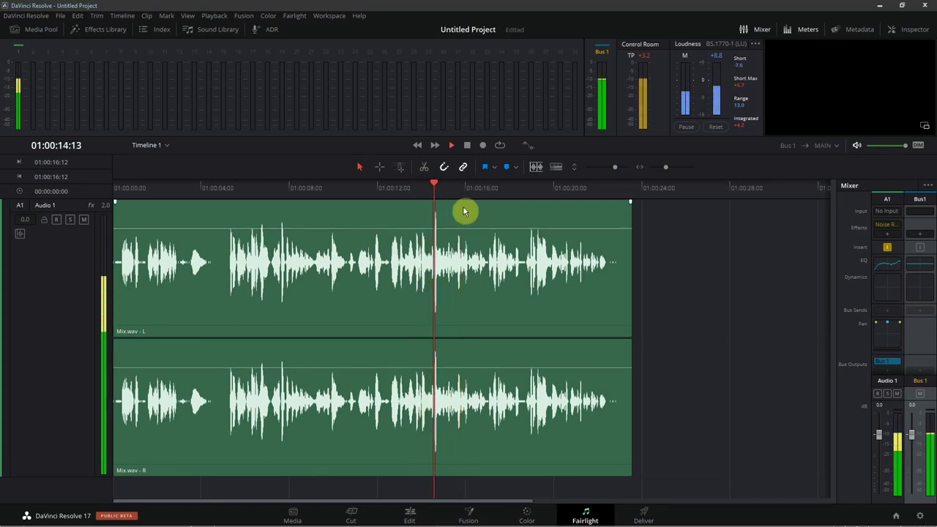
Park the playhead just before 4 seconds and reopen Audio 1's Dynamics window
click(222, 192)
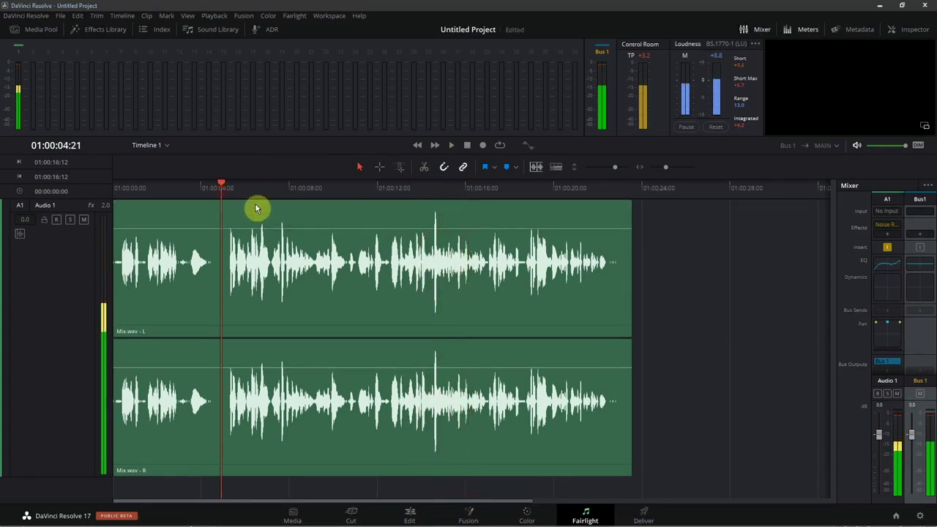
click(208, 191)
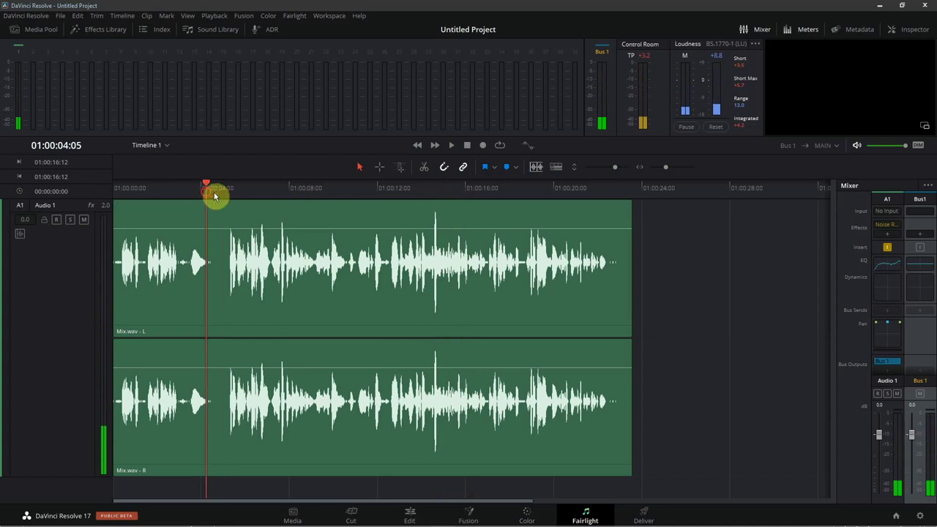
click(885, 290)
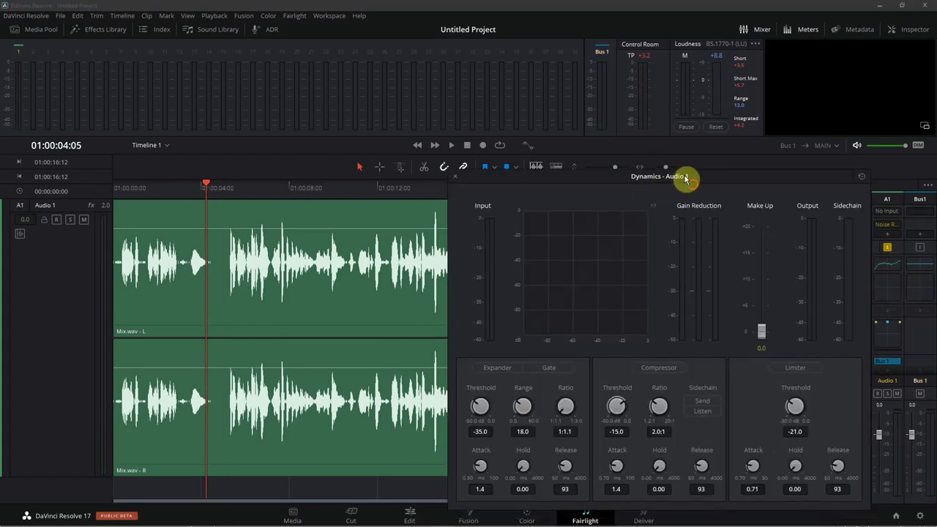
Enable the Audio 1 limiter with a -19.0 dB threshold, comparing it on playback from 01:00:05:00
mouse_move(694, 187)
mouse_down()
mouse_move(600, 242)
mouse_move(600, 163)
mouse_up()
click(708, 439)
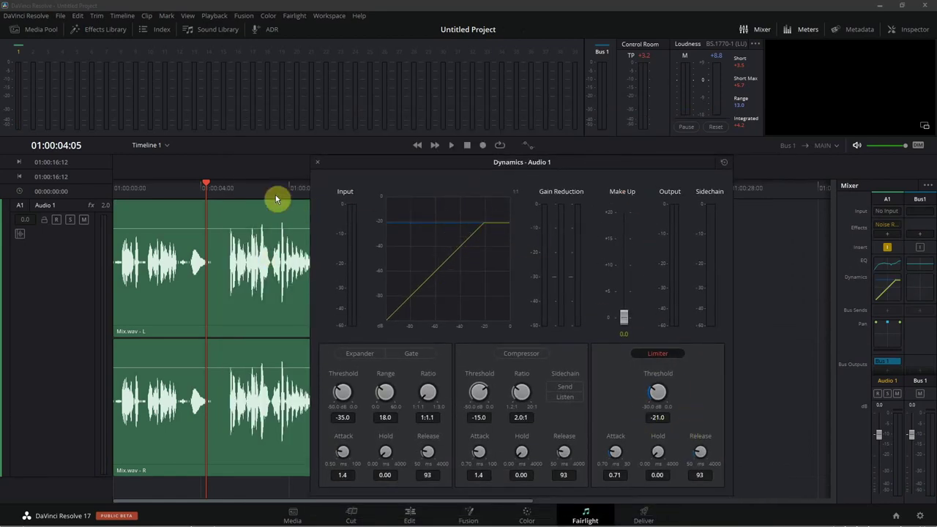
click(224, 210)
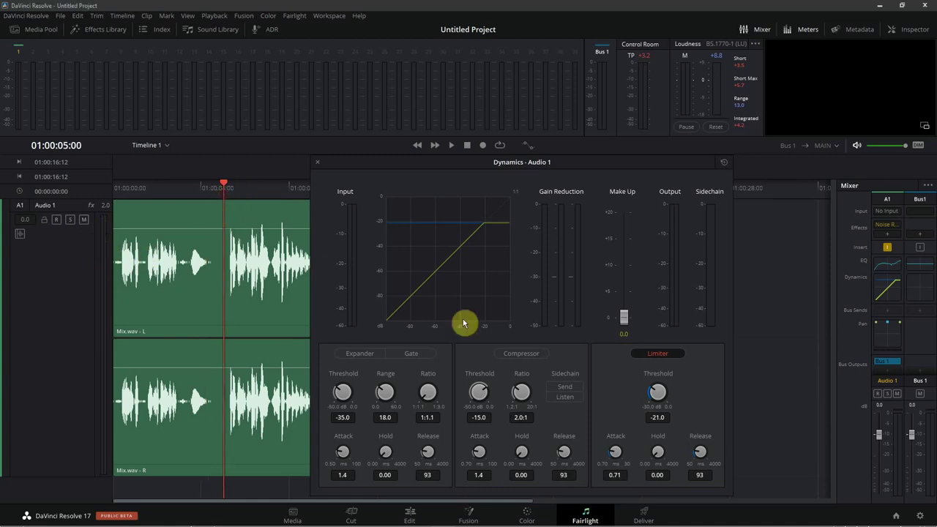
key(space)
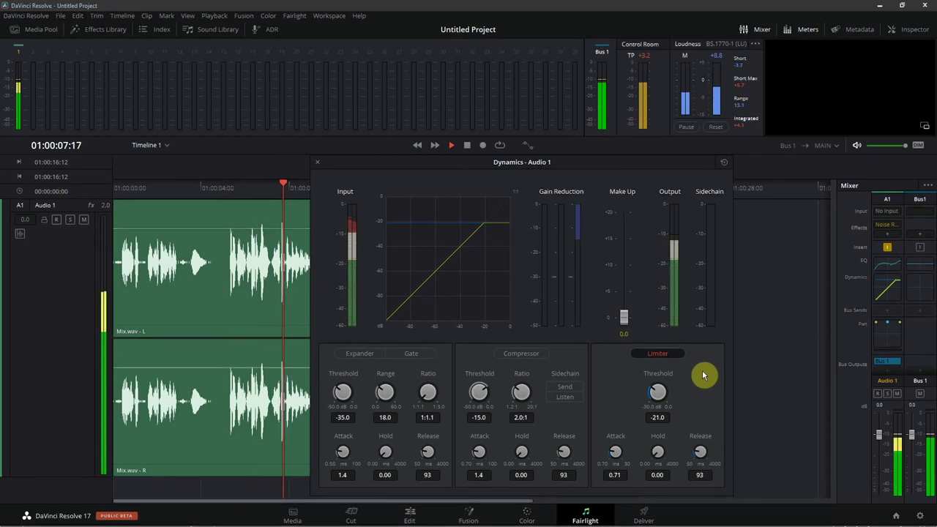
key(space)
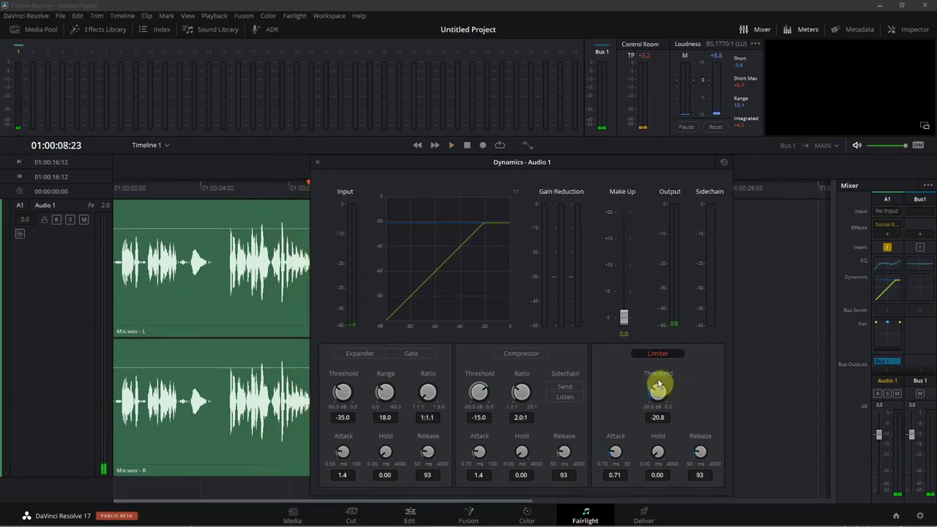
drag(661, 383, 662, 374)
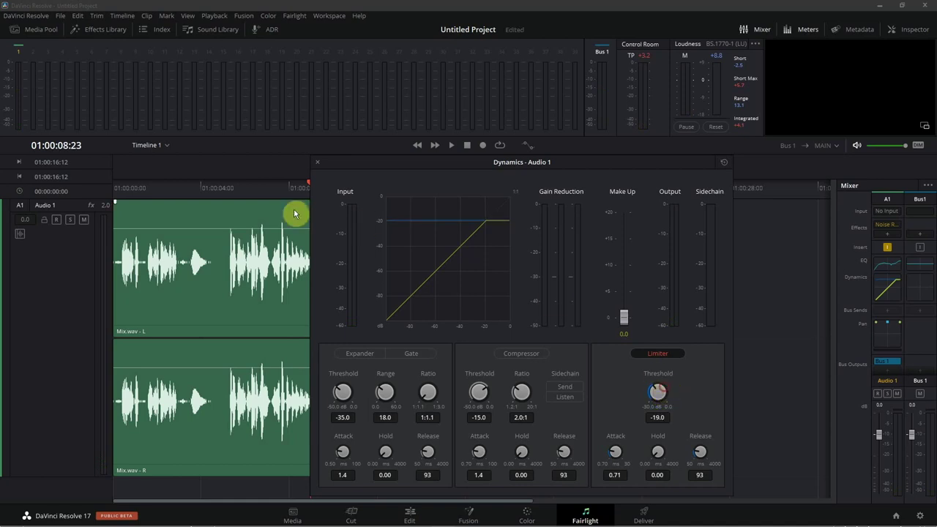
click(229, 188)
key(space)
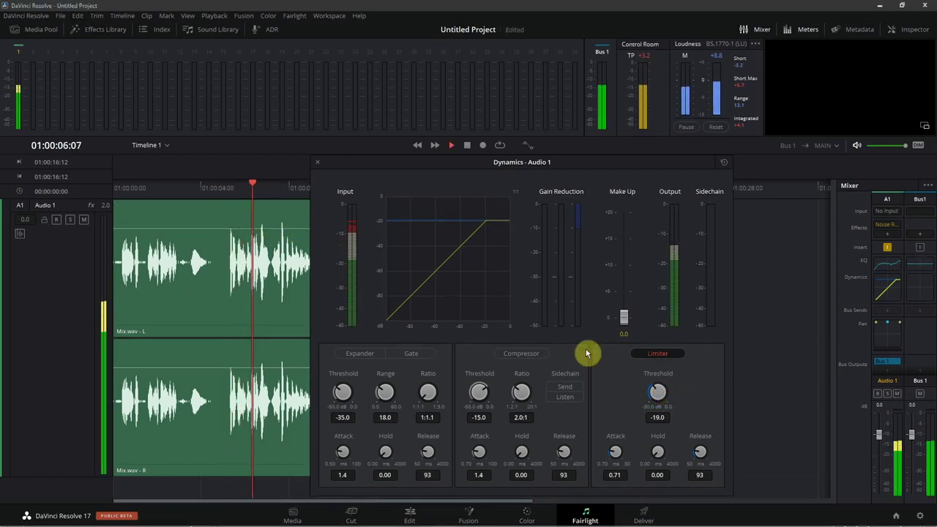
click(658, 353)
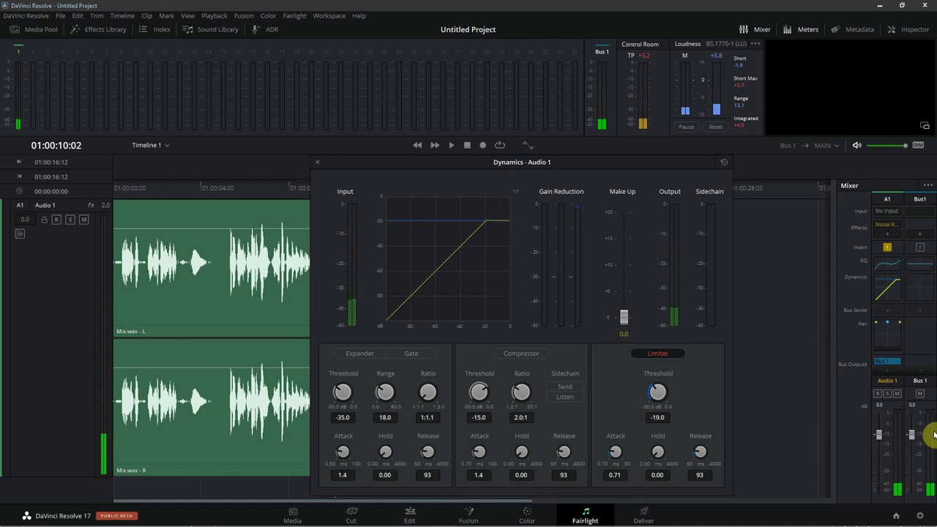
click(920, 437)
Raise the make-up gain to 7.8 dB while playing the clip from the start
drag(578, 161, 532, 128)
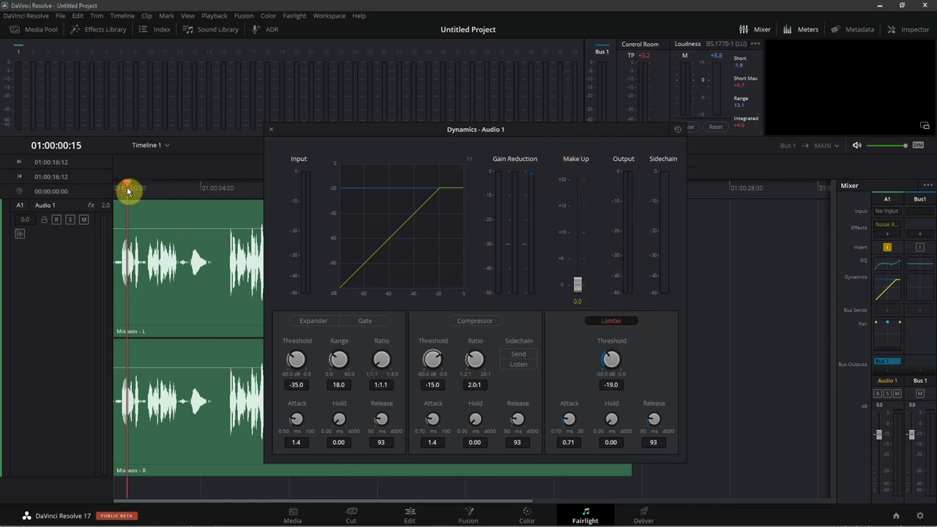
drag(128, 191, 109, 184)
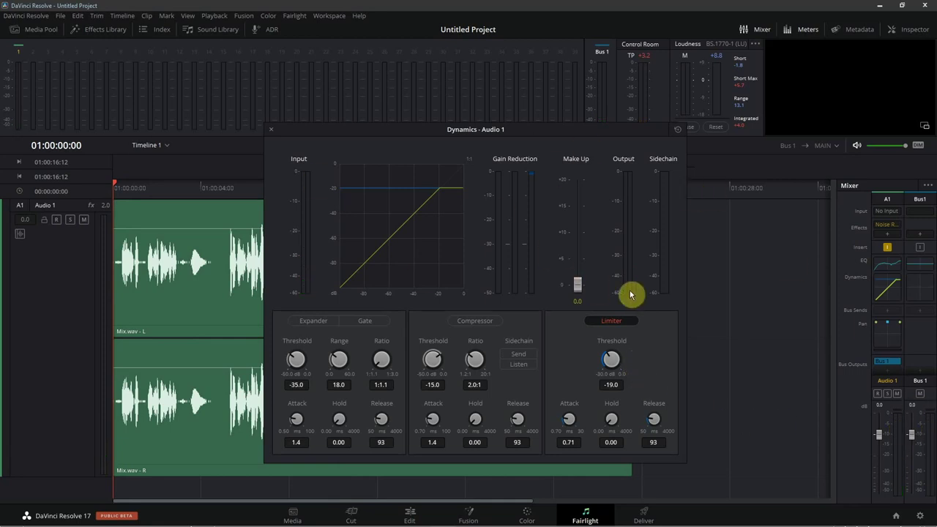
key(space)
drag(578, 285, 578, 274)
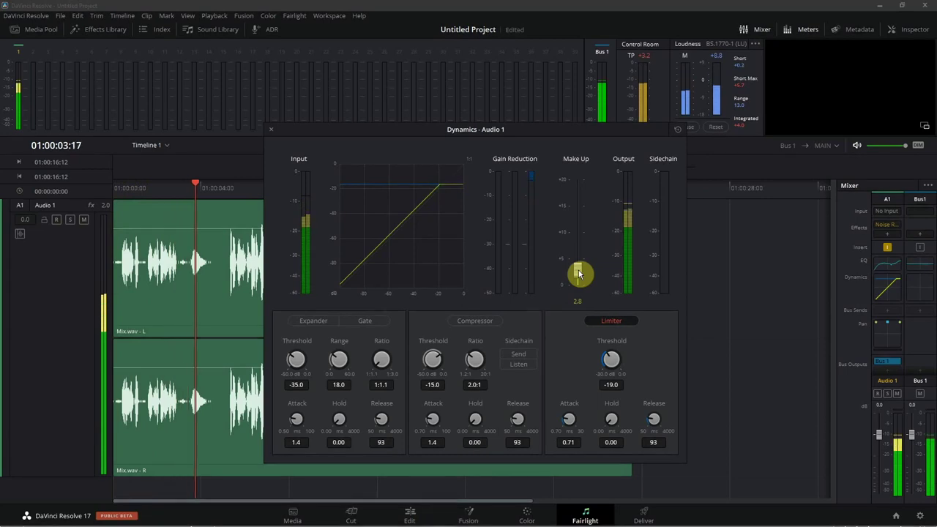
drag(578, 274, 578, 261)
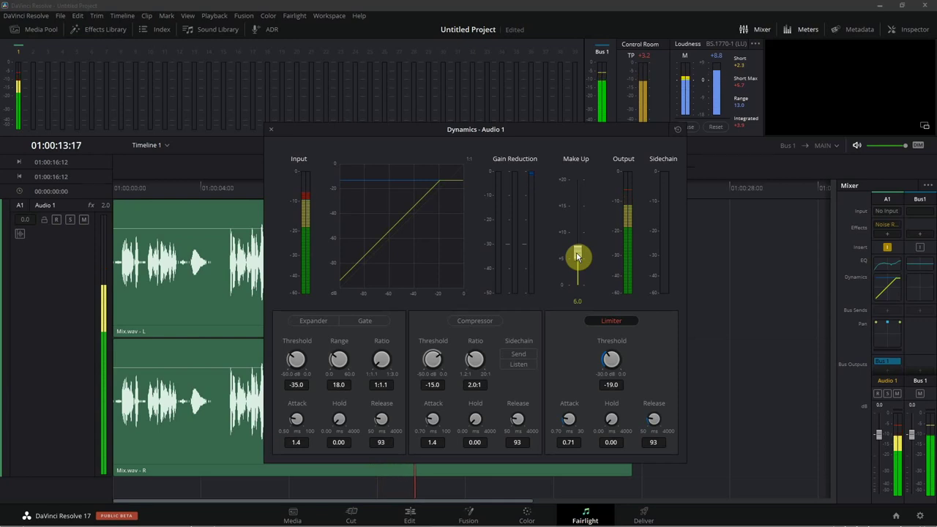
drag(576, 254, 576, 252)
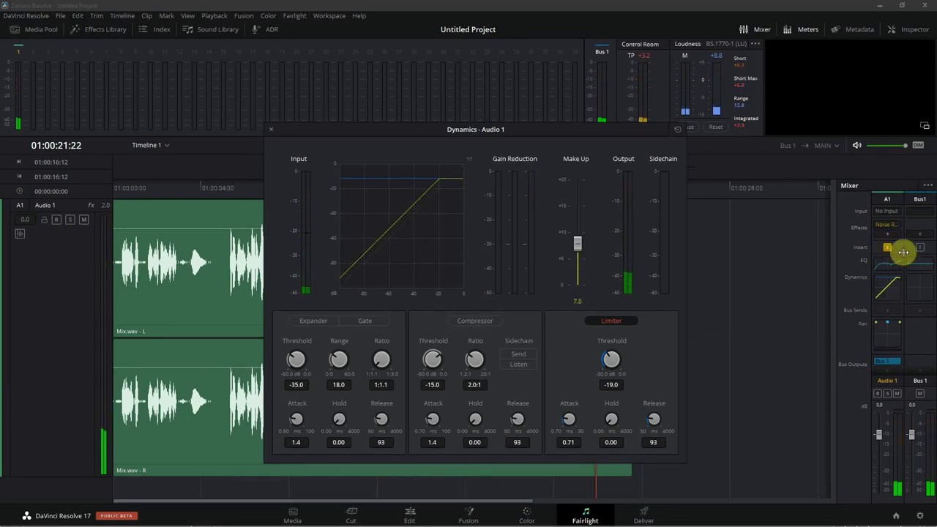
Close Dynamics, add a De-Esser to Audio 1, and load its Male ESS preset (4.50k, amount 81.2)
click(270, 131)
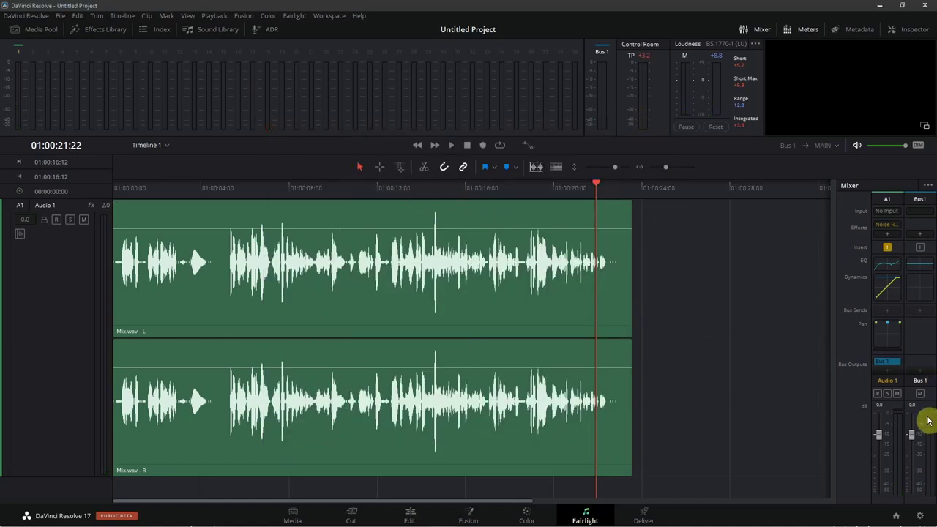
click(886, 235)
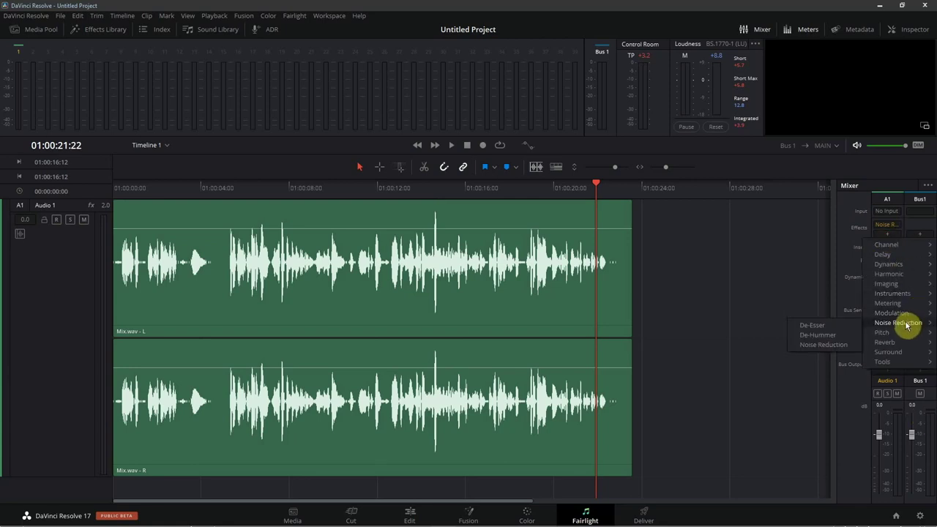
click(827, 325)
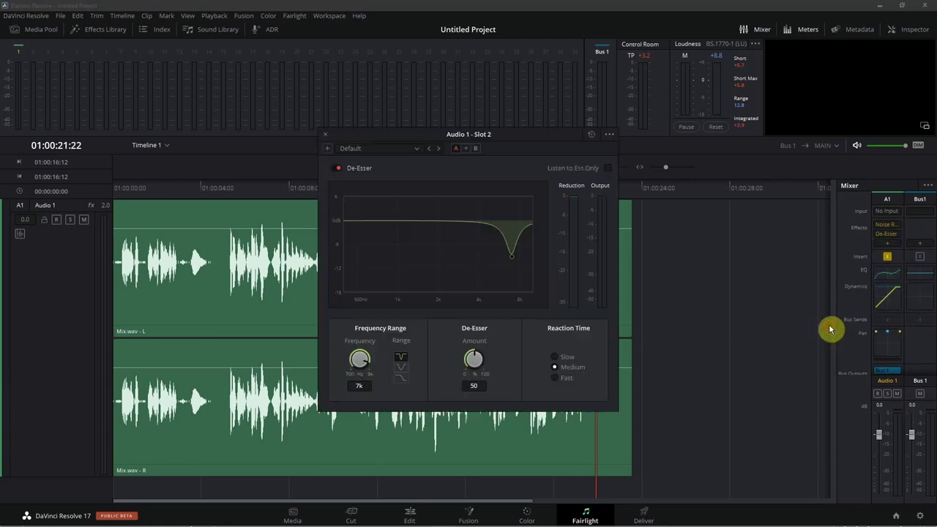
click(422, 146)
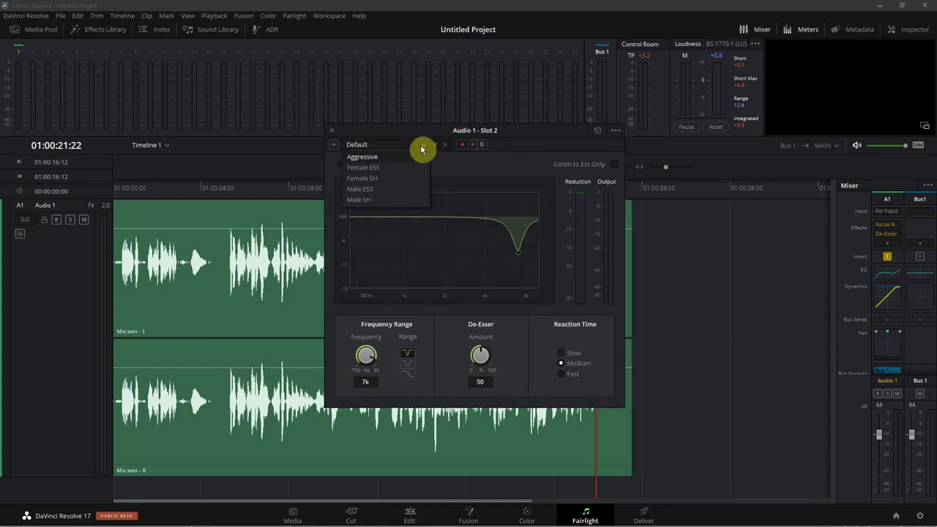
click(370, 192)
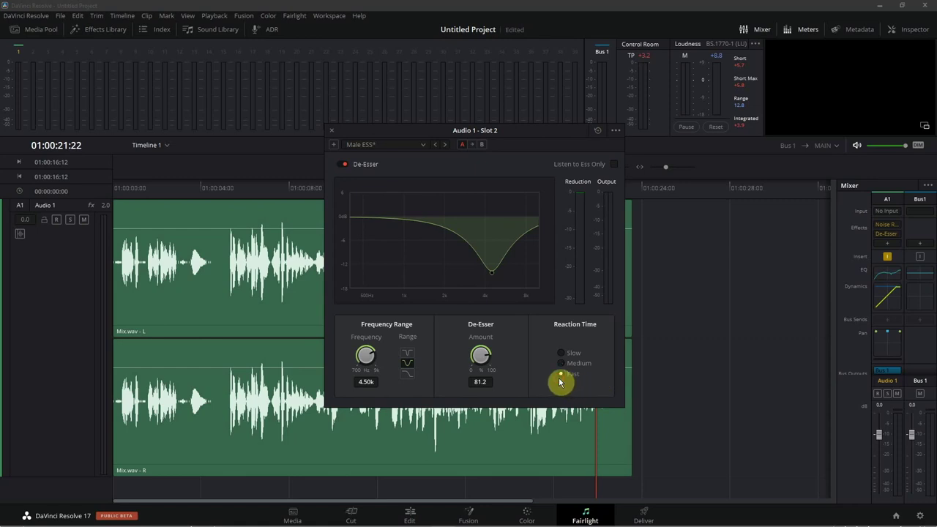
Set the De-Esser range to the narrow notch after trying the wide and high-shelf shapes
click(408, 357)
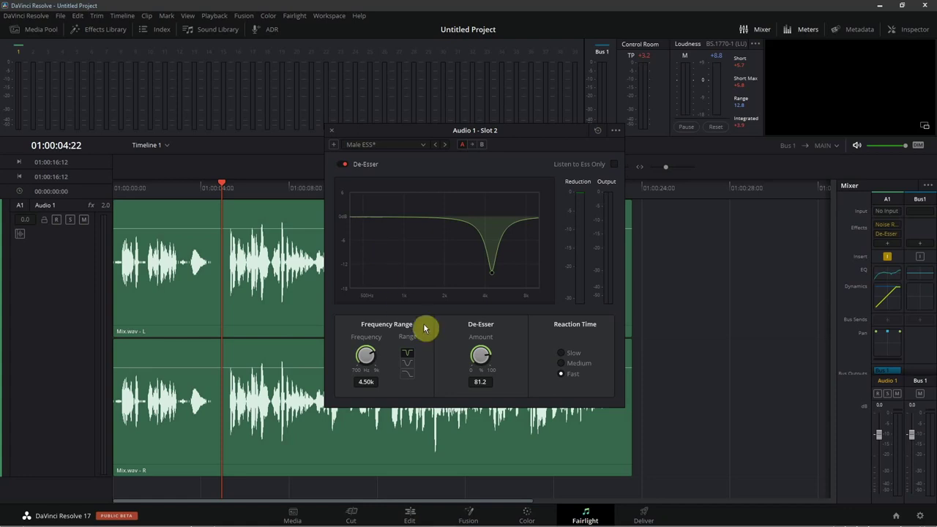
click(407, 363)
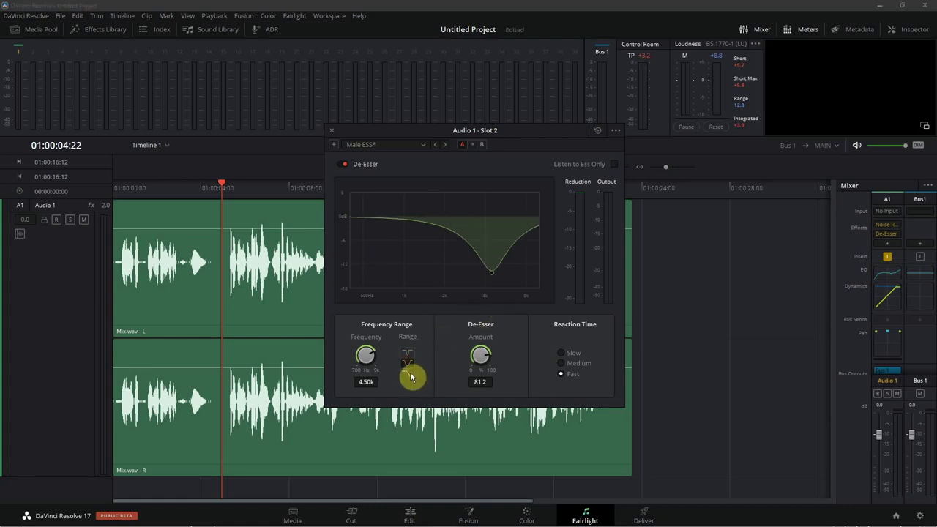
click(410, 377)
click(407, 363)
click(407, 354)
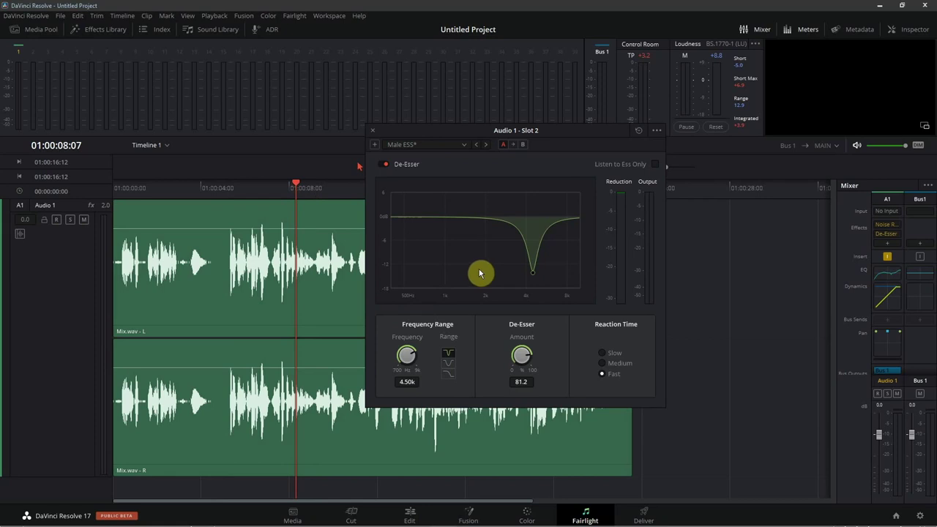
Raise the De-Esser frequency through 6.40k to 7.28k while replaying the passage around 01:00:08
key(space)
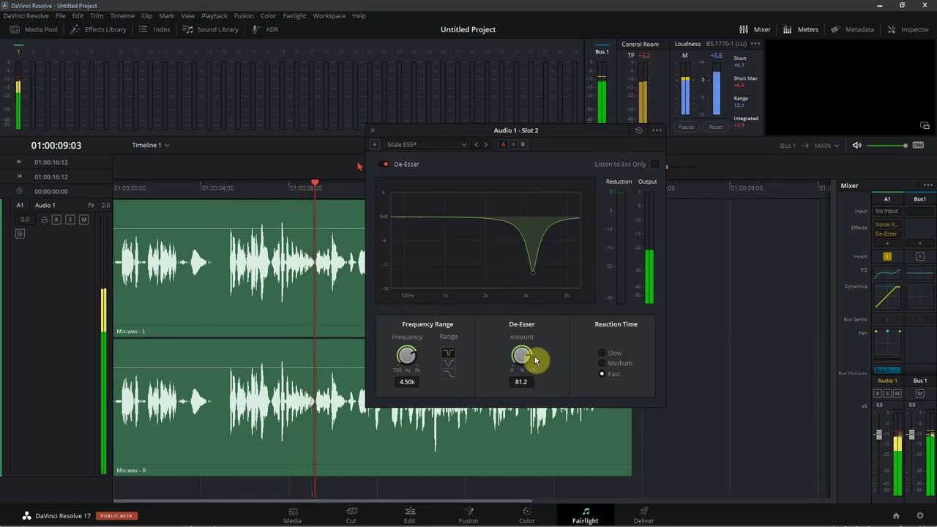
key(space)
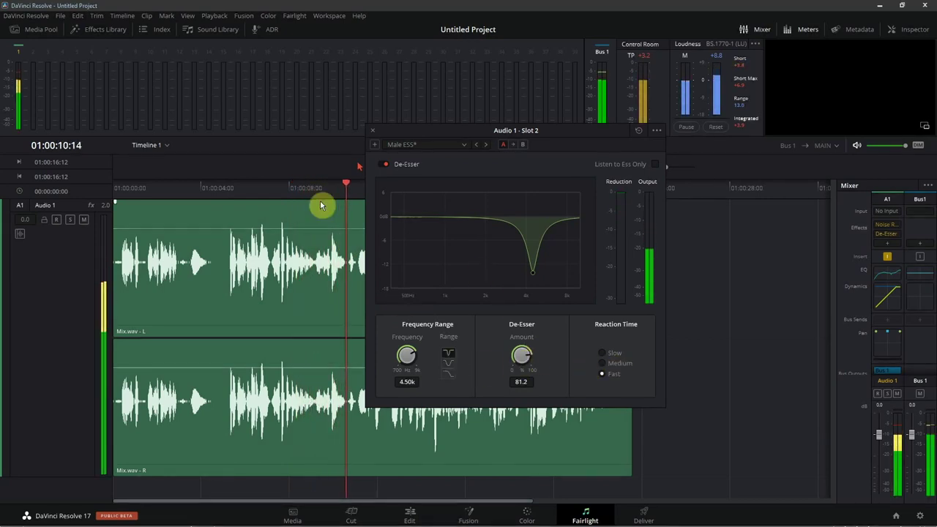
click(283, 190)
key(space)
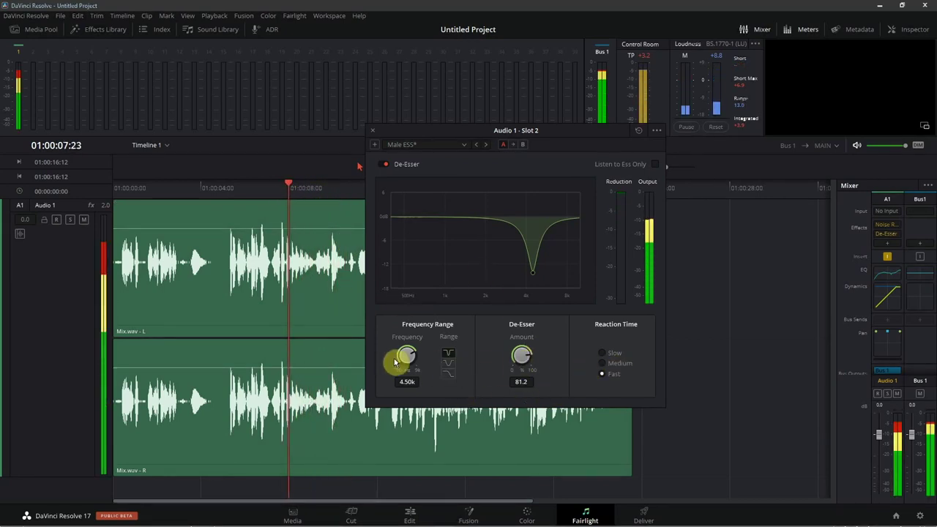
drag(405, 356, 422, 332)
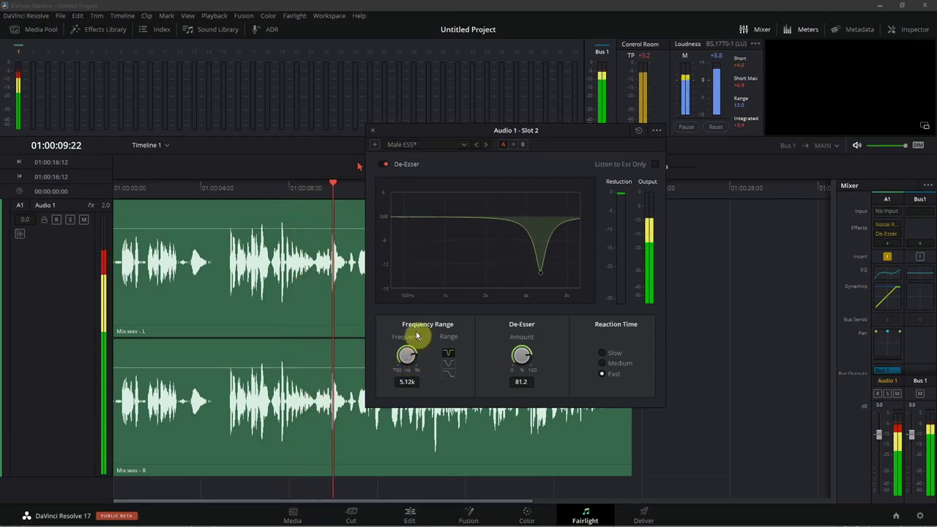
click(309, 189)
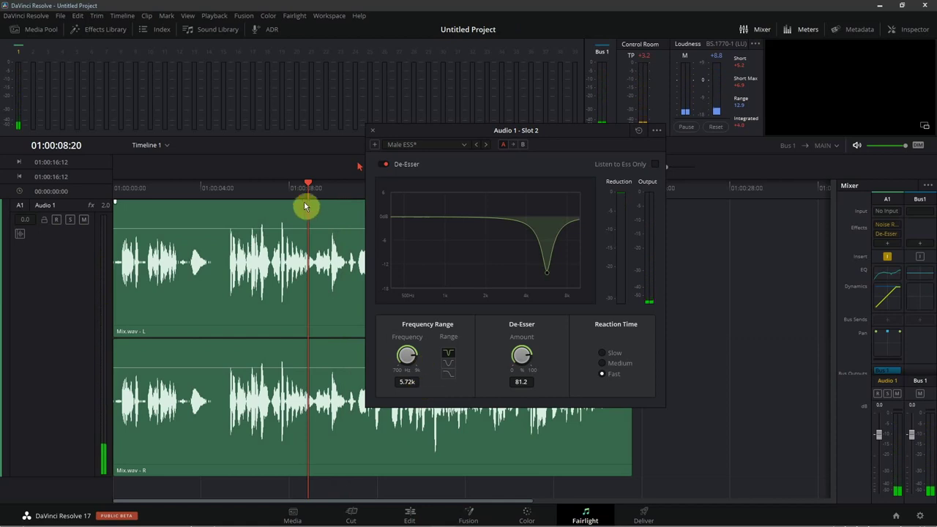
click(411, 357)
drag(408, 364, 414, 358)
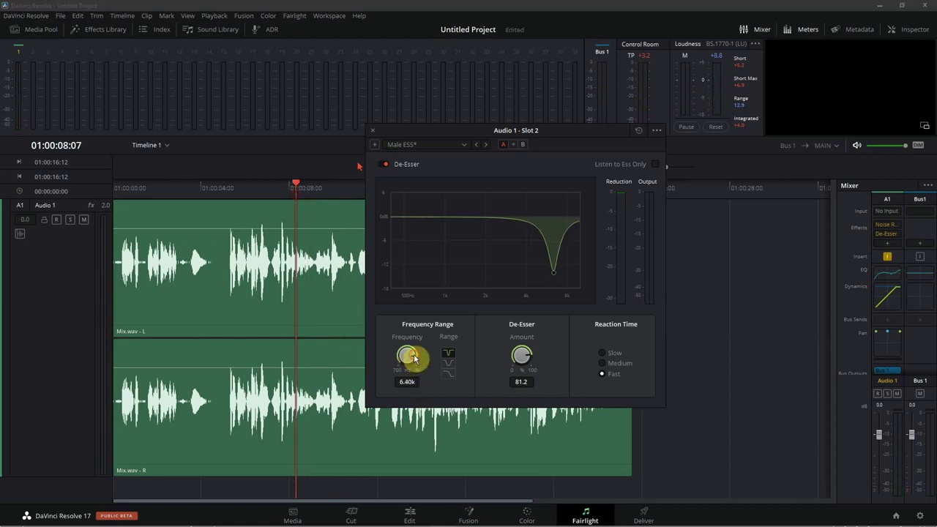
key(space)
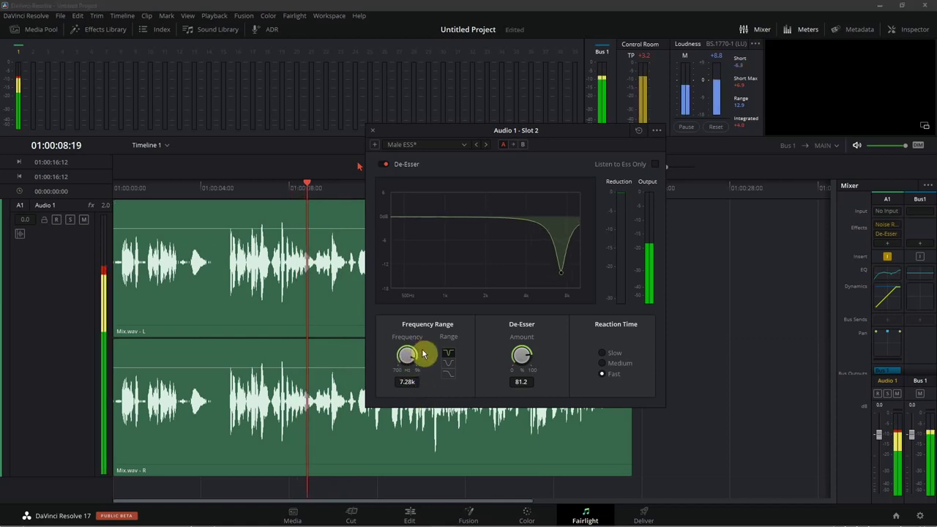
click(294, 192)
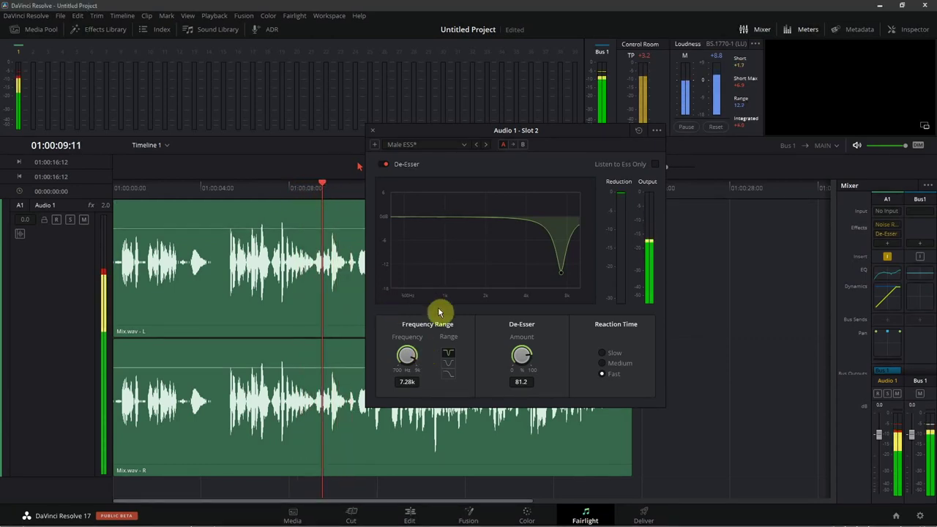
Boost Audio 1's EQ Band 4 into a sharp peak and reposition the de-esser window
click(886, 273)
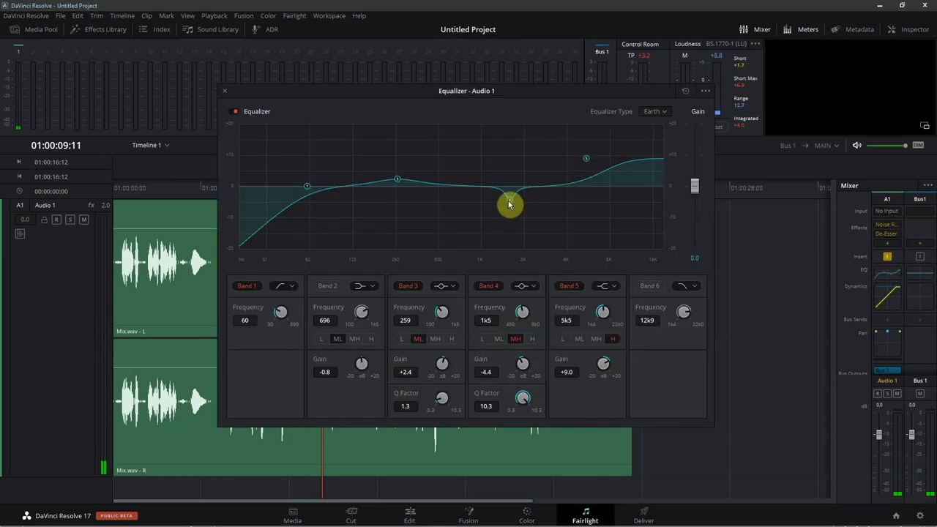
mouse_move(510, 199)
mouse_down()
mouse_move(512, 137)
mouse_move(559, 134)
mouse_up()
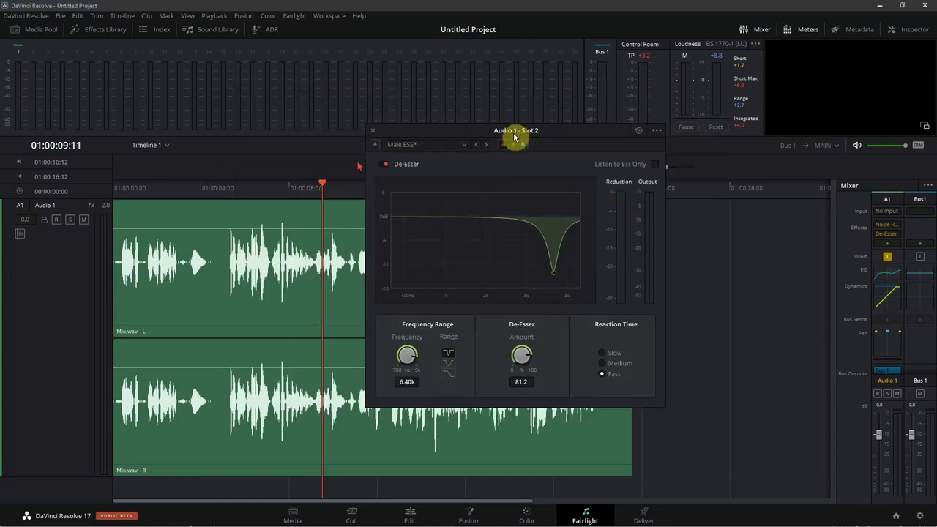
drag(514, 132, 551, 129)
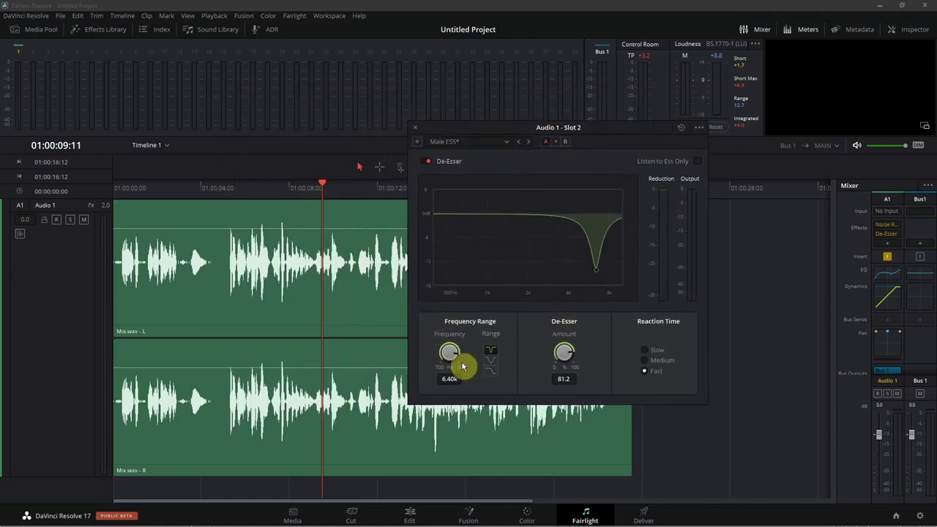
Set the De-Esser frequency to 7.08k and audition the voice from around 01:00:08:12
drag(451, 355, 455, 345)
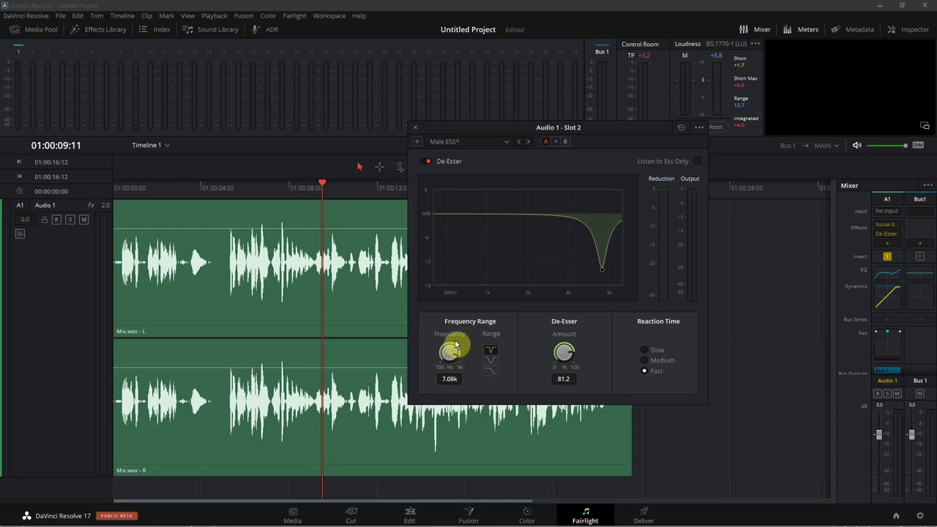
click(301, 189)
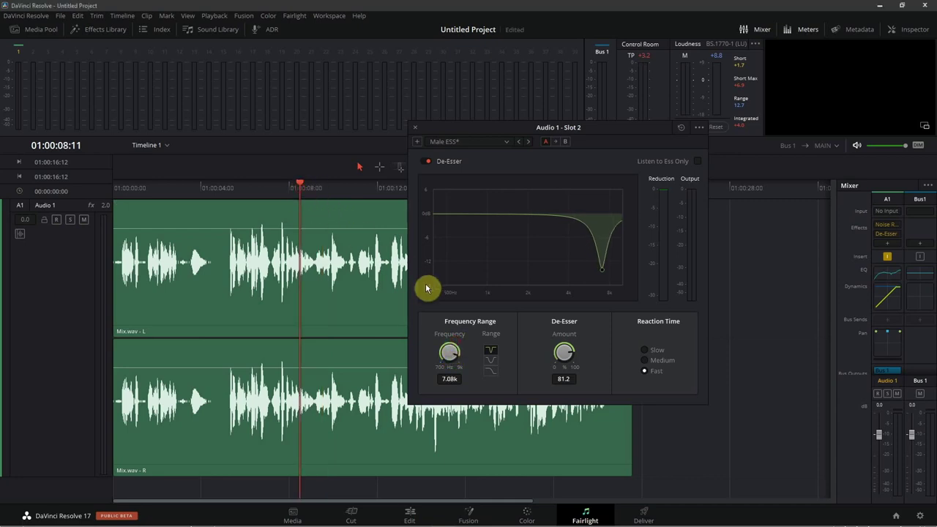
key(space)
click(293, 189)
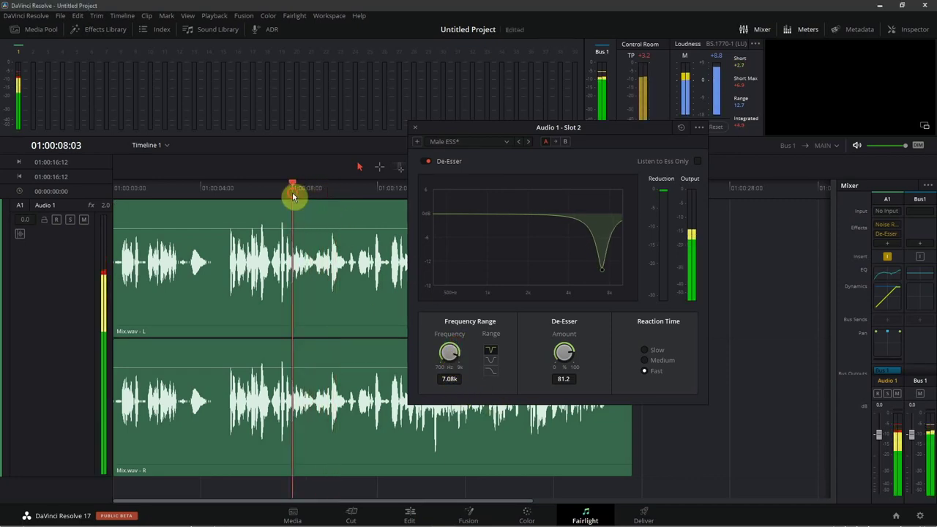
key(space)
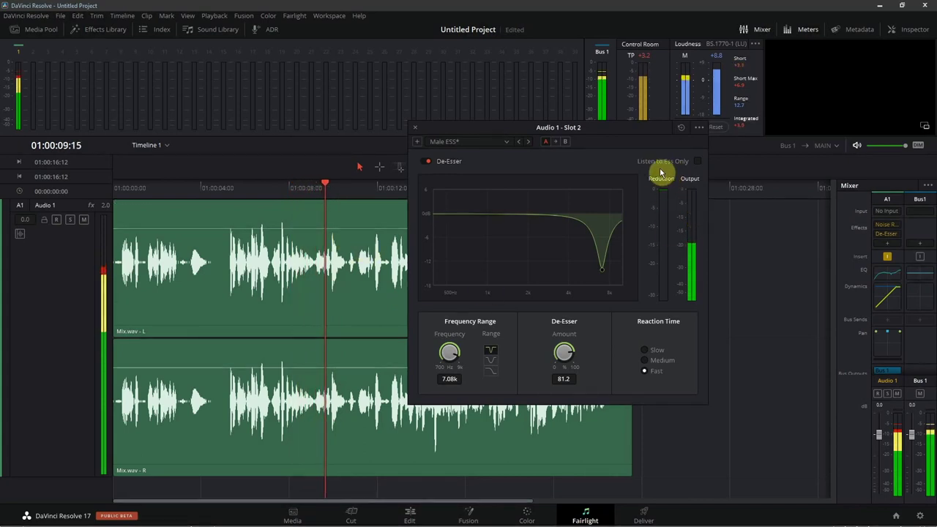
click(300, 188)
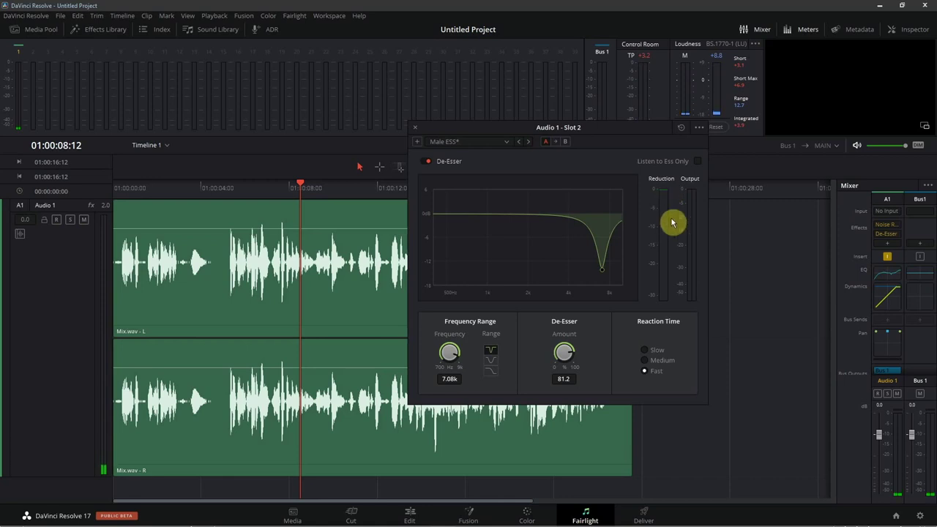
key(space)
click(278, 189)
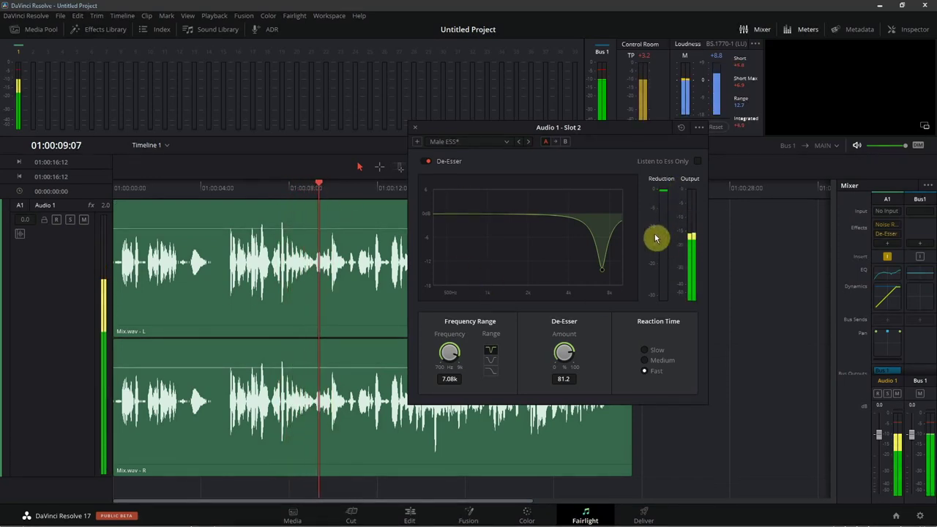
drag(561, 130, 550, 131)
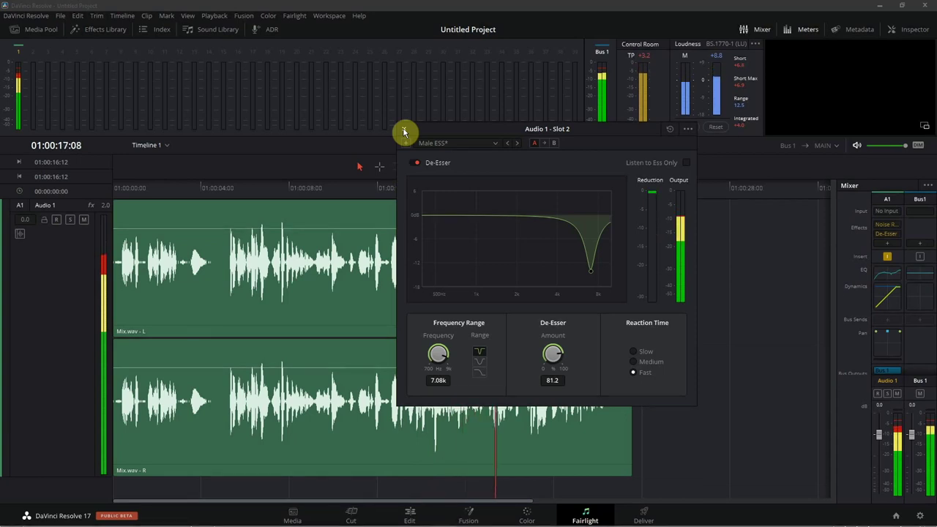
Close the De-Esser window, open Audio 1's Dynamics, and enable the gate (-35.0 threshold, 18.0 range)
click(403, 132)
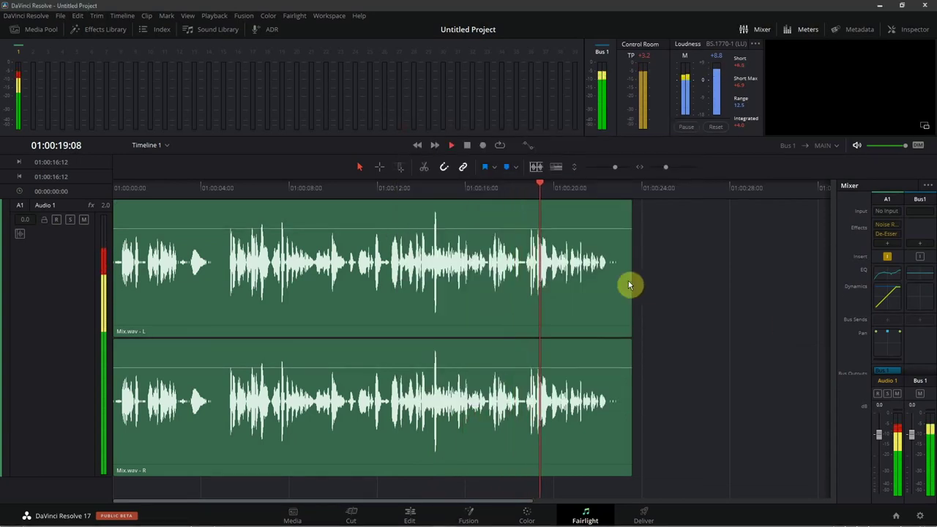
drag(205, 187, 88, 192)
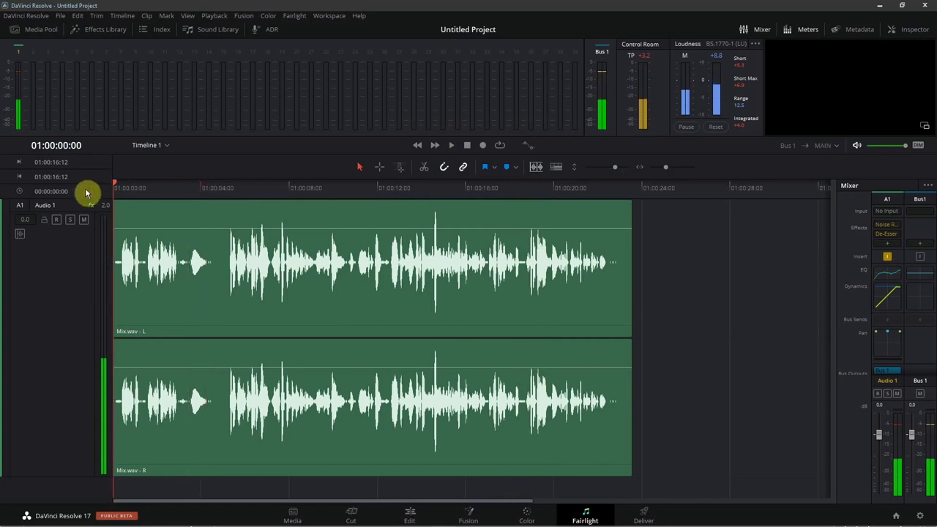
click(886, 300)
click(178, 186)
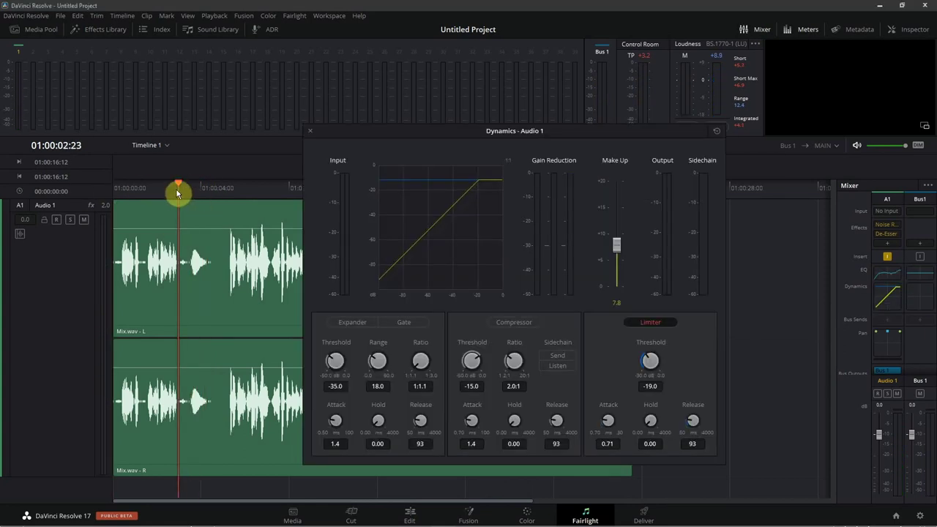
drag(177, 192, 73, 188)
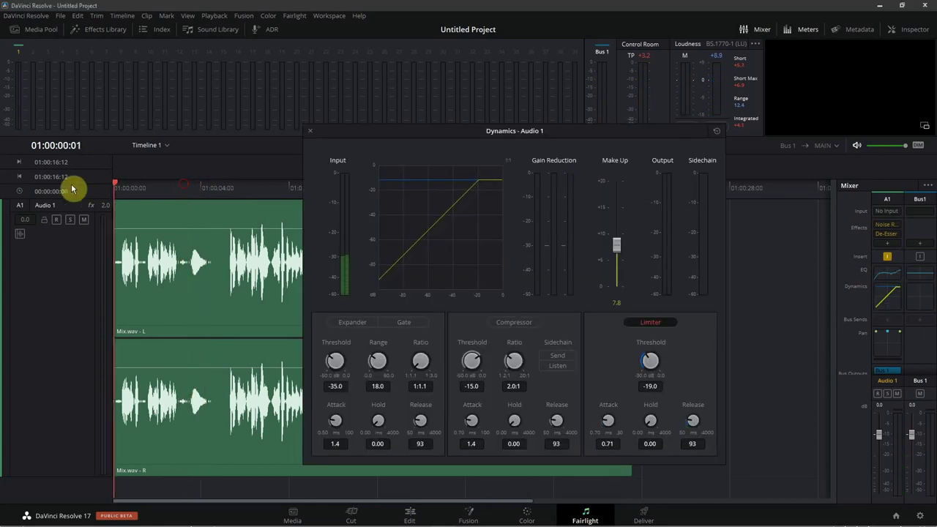
click(403, 322)
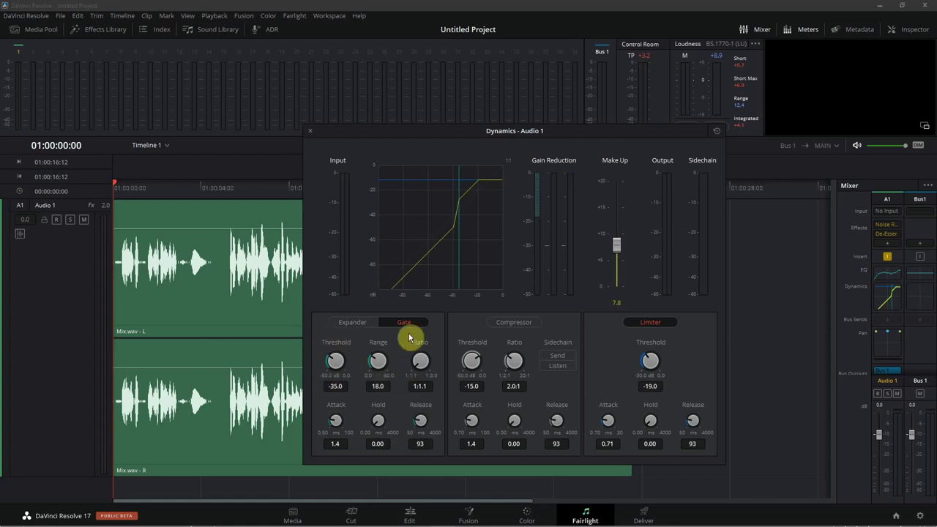
Lower Audio 1's gate threshold to -36.9 dB while replaying the clip from about 01:00:02
click(166, 185)
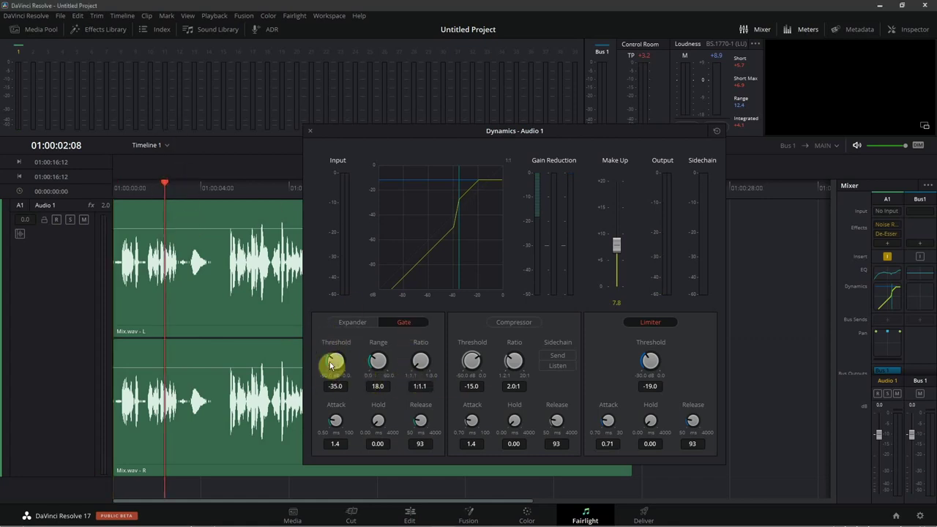
key(space)
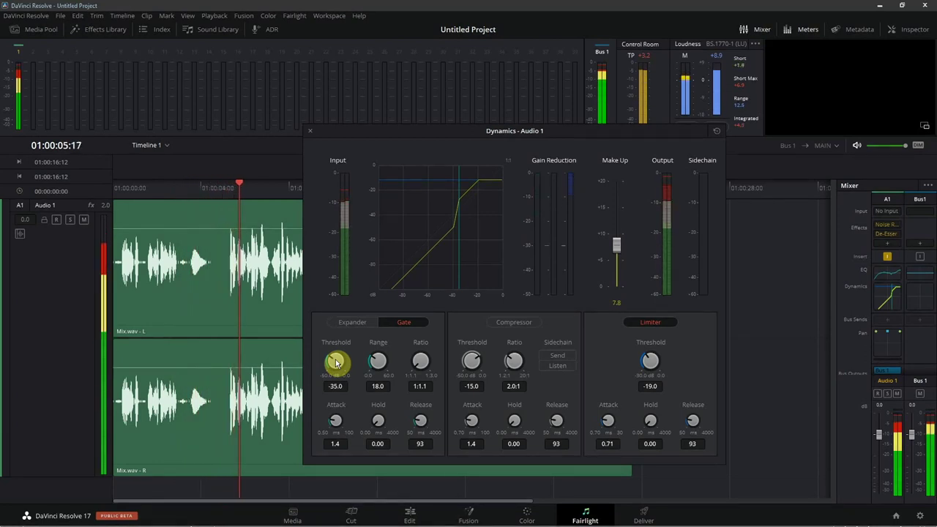
click(215, 185)
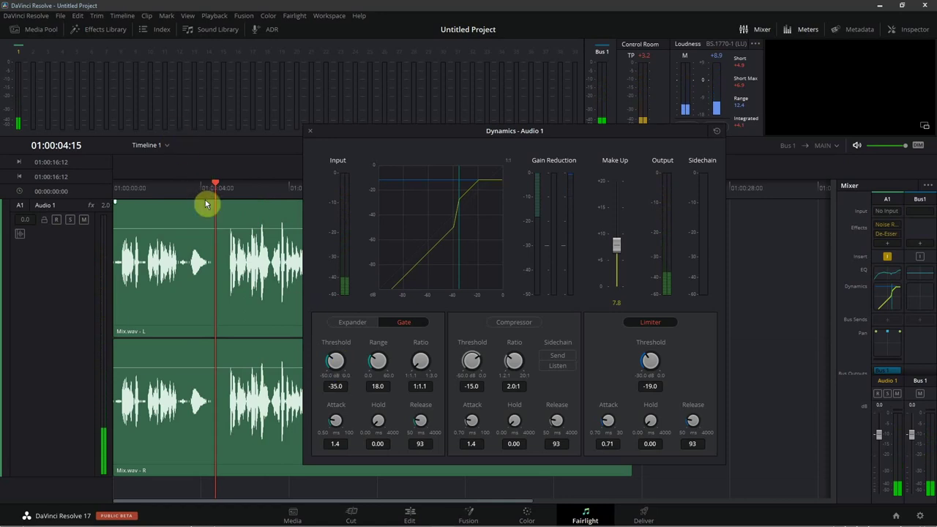
click(176, 188)
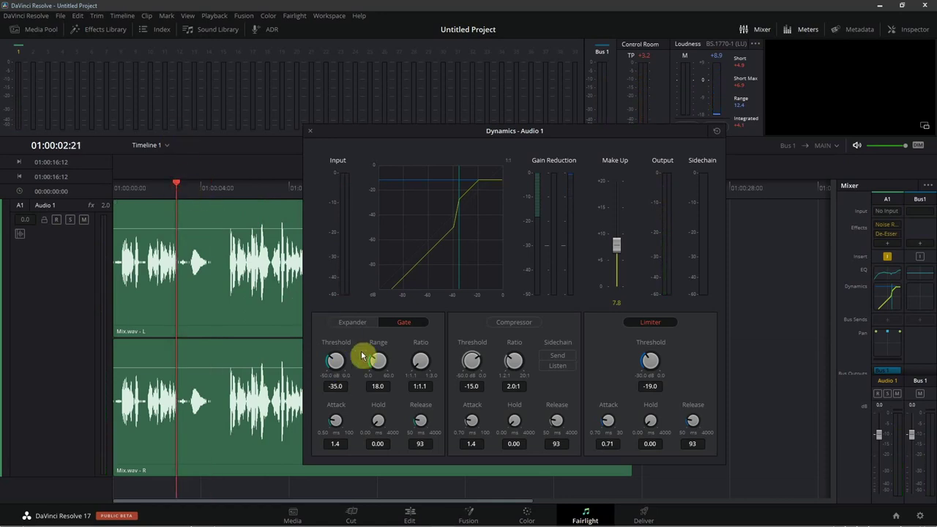
drag(346, 357, 332, 358)
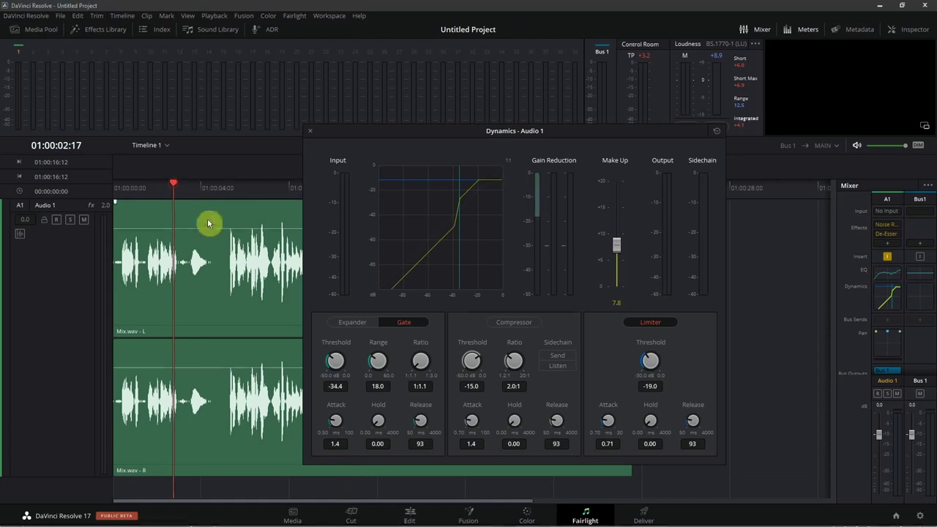
click(176, 188)
drag(336, 364, 324, 362)
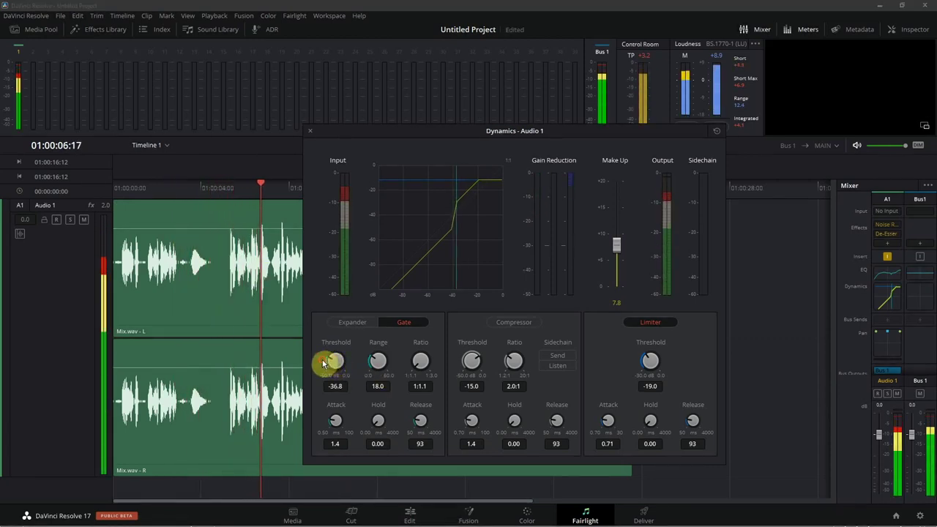
click(150, 188)
click(163, 292)
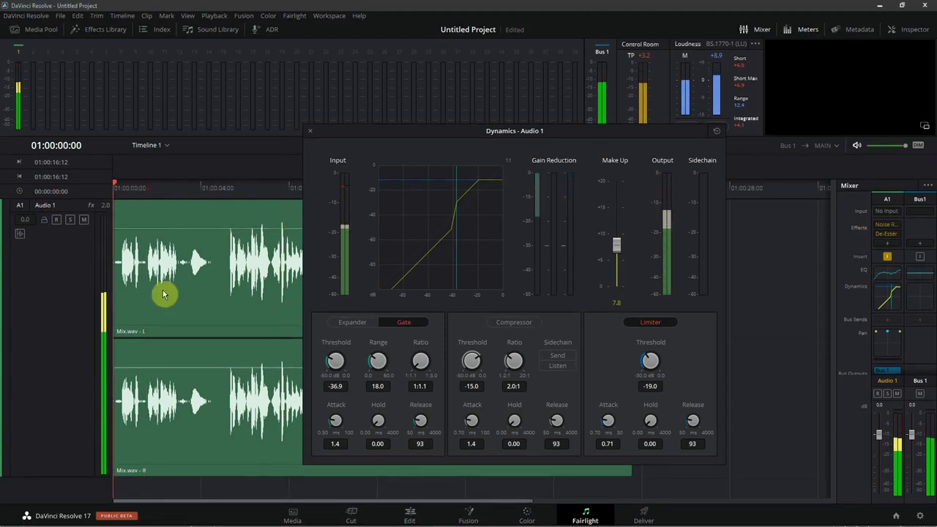
click(377, 427)
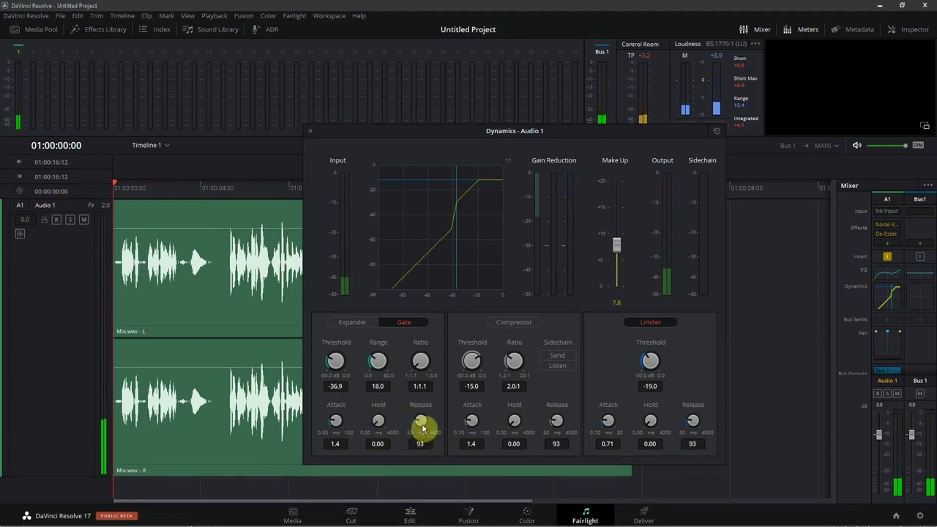
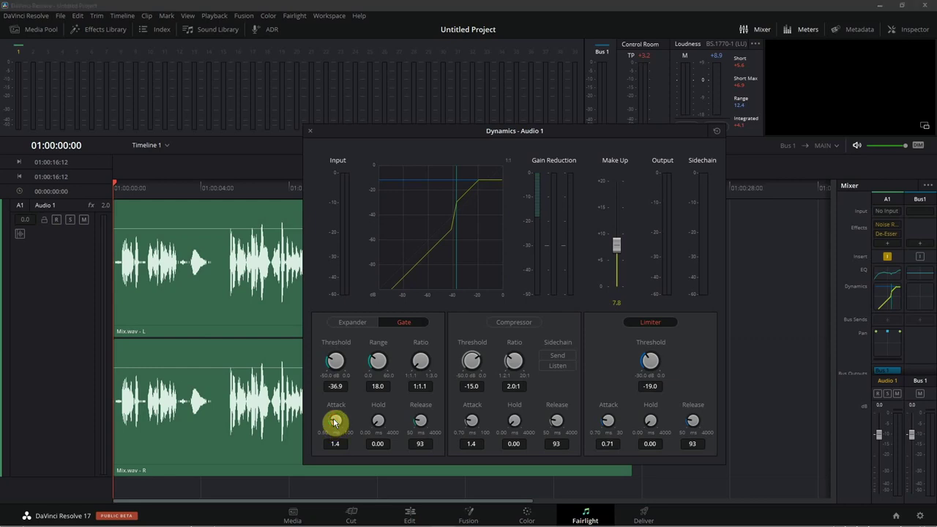
Set the vocal gate attack to 2.5 and release to 134, and lower make-up gain to 7.2 dB
drag(342, 425, 283, 432)
key(space)
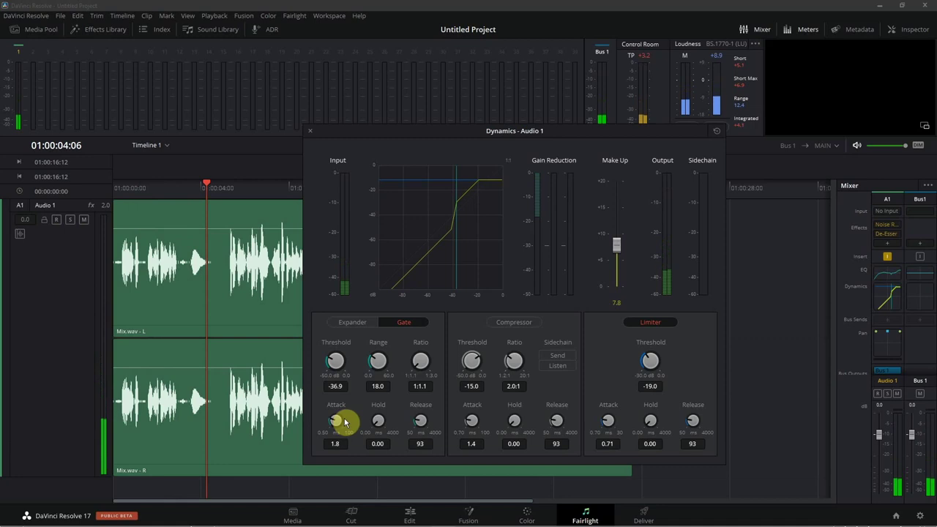
drag(347, 422, 330, 407)
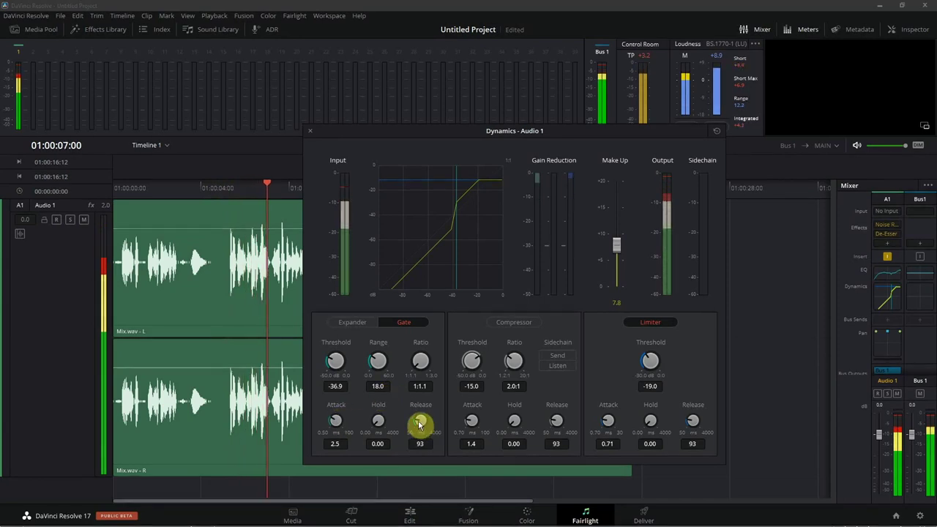
drag(421, 424, 424, 424)
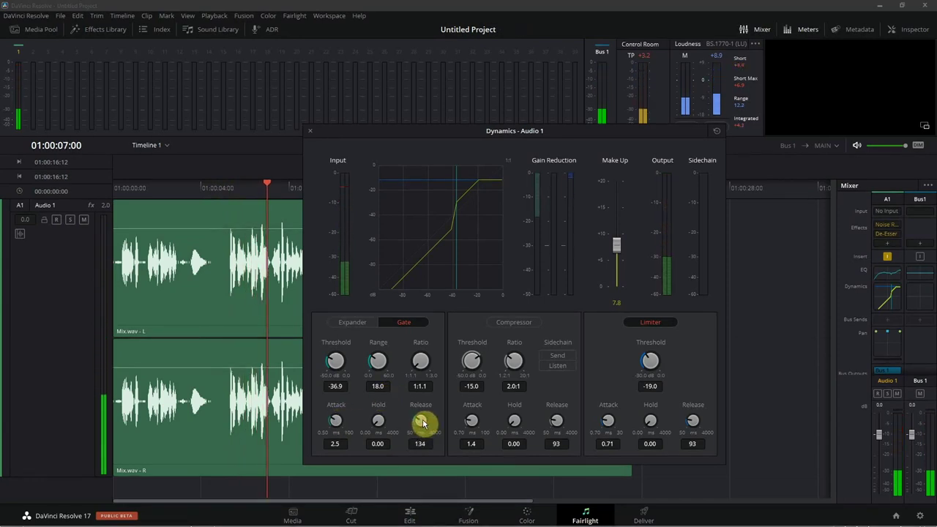
click(188, 188)
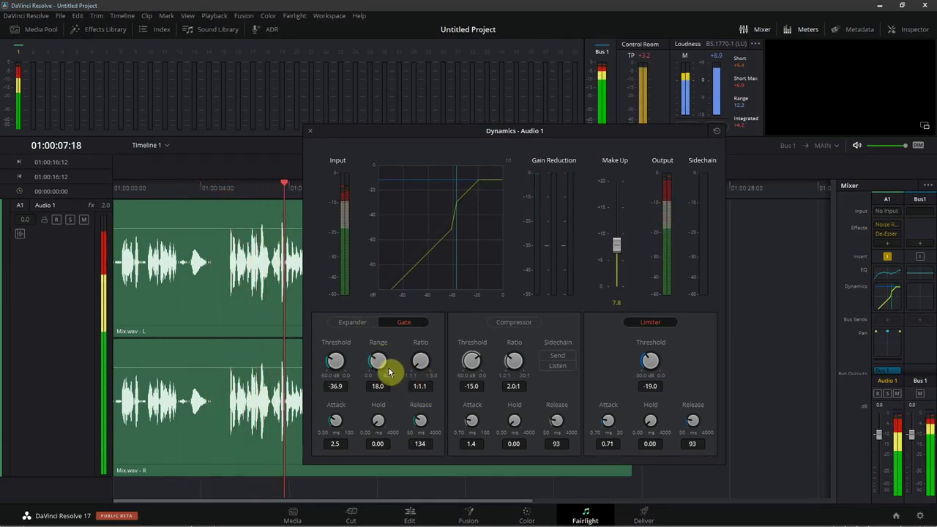
drag(617, 245, 618, 253)
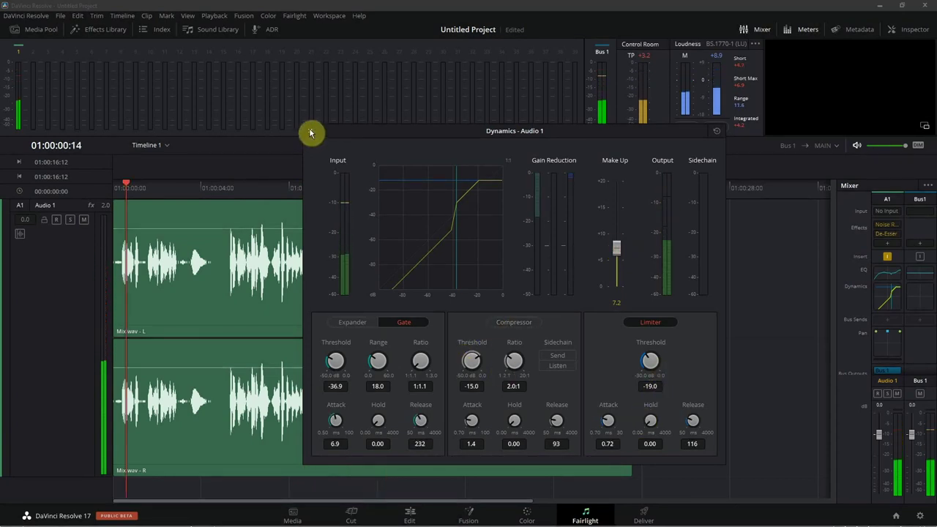
click(311, 132)
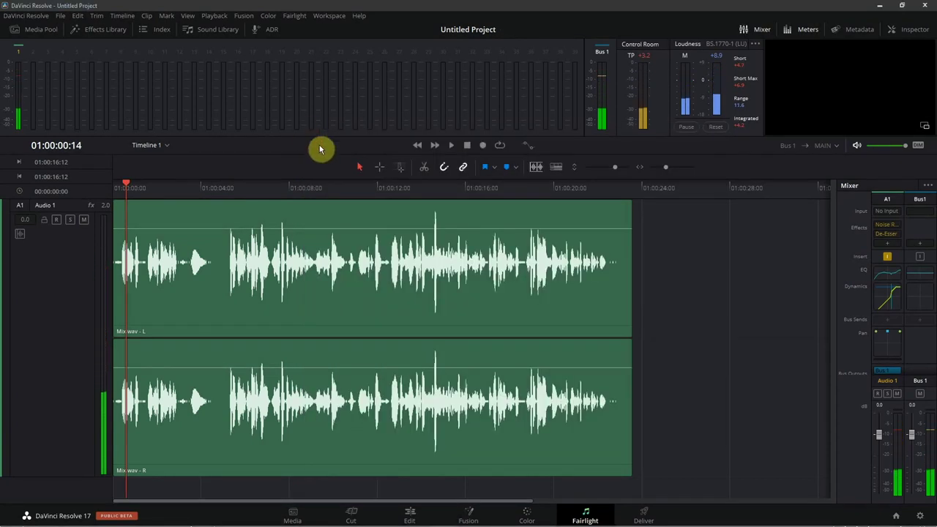
Boost the high band in the Audio 1 EQ and review the de-esser settings
double_click(886, 278)
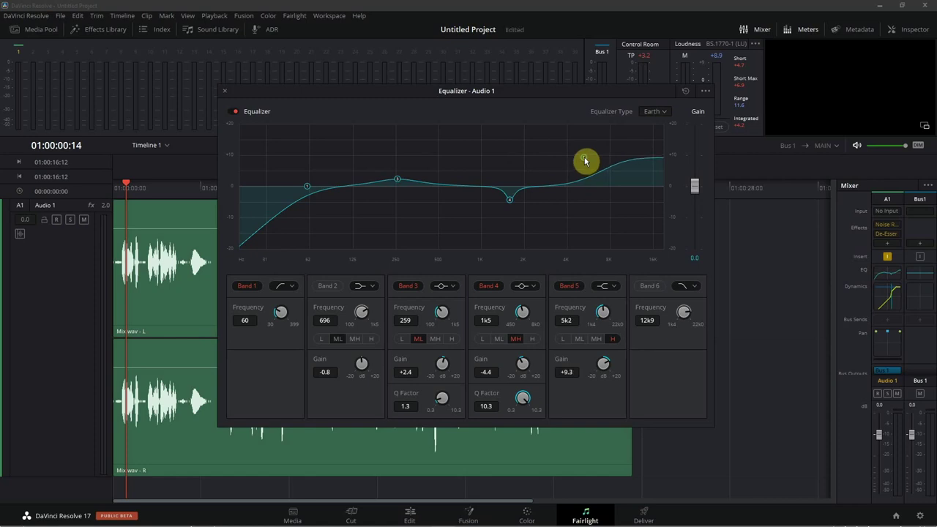
drag(585, 159, 586, 156)
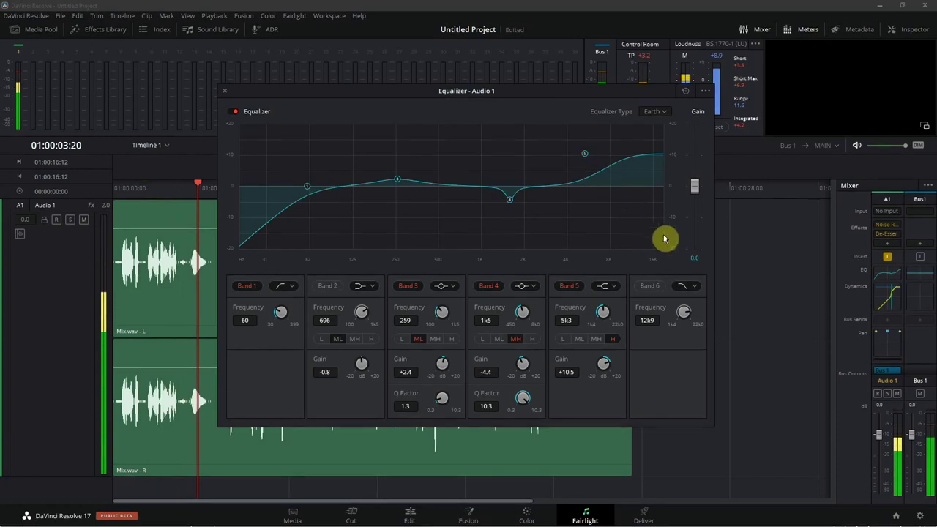
click(886, 234)
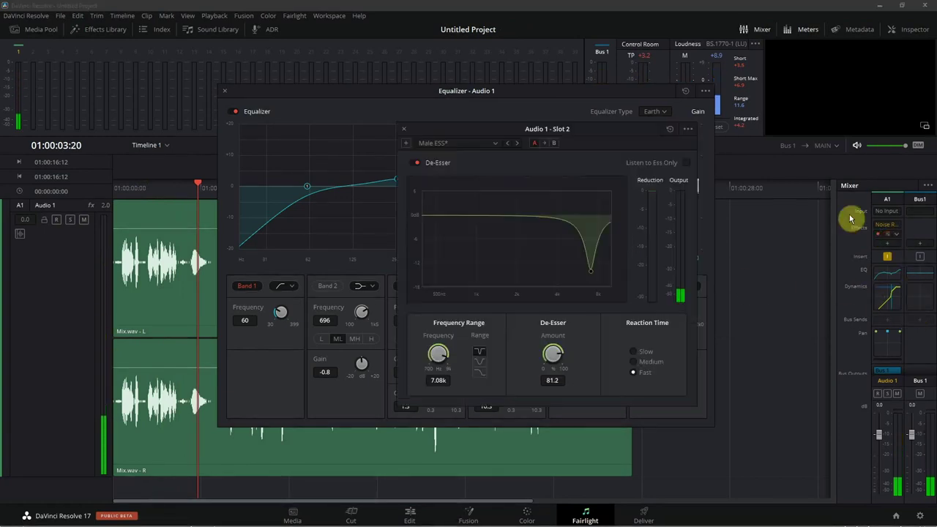
click(403, 131)
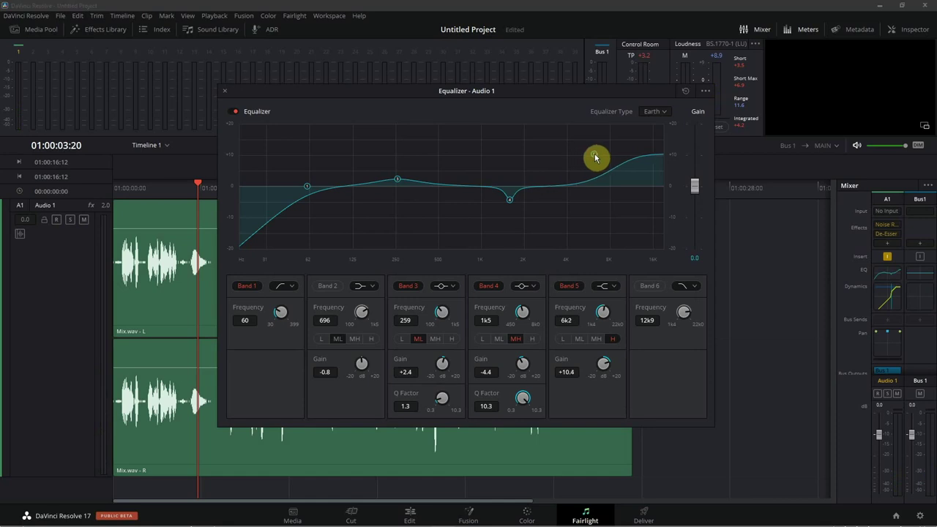
While the vocal plays, move Band 5 to 6k2 at +10.7 dB and Band 3 to 234 Hz at +2.7 dB
key(space)
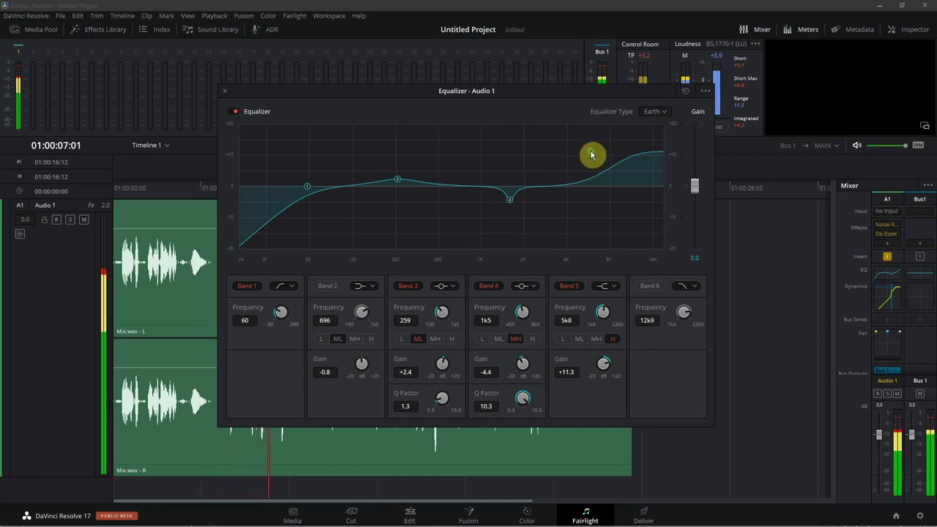
drag(591, 155, 595, 153)
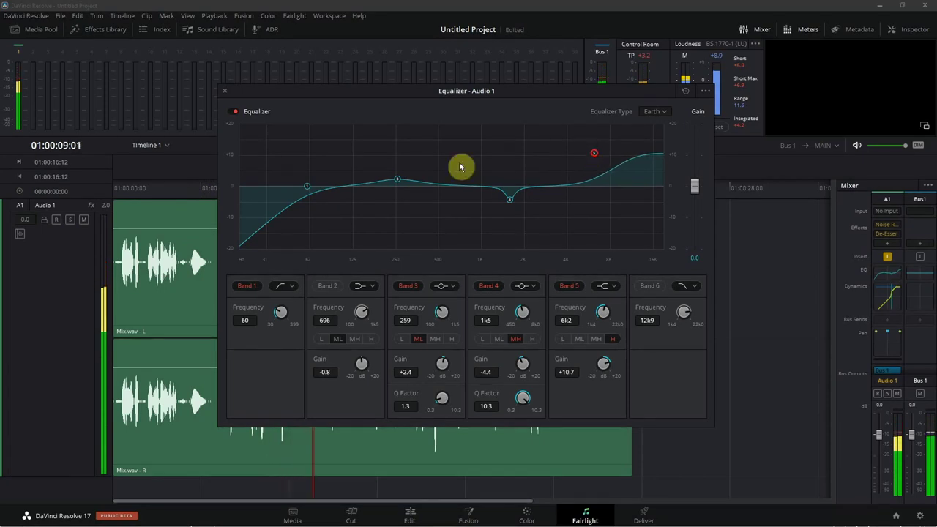
drag(396, 179, 393, 182)
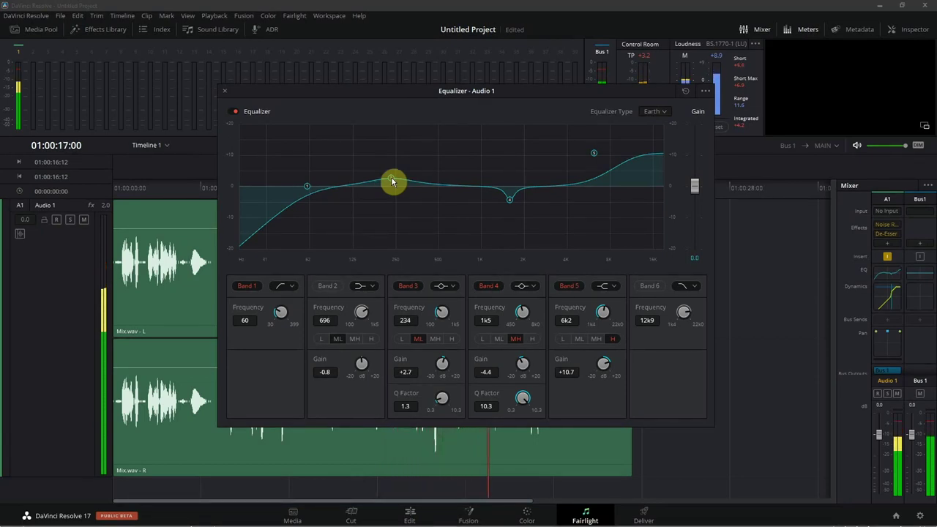
click(225, 94)
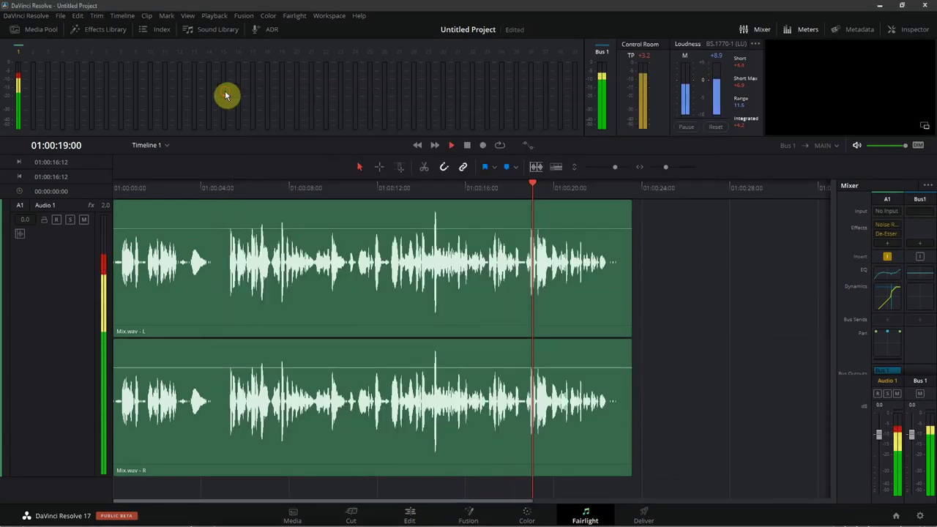
click(489, 188)
key(Home)
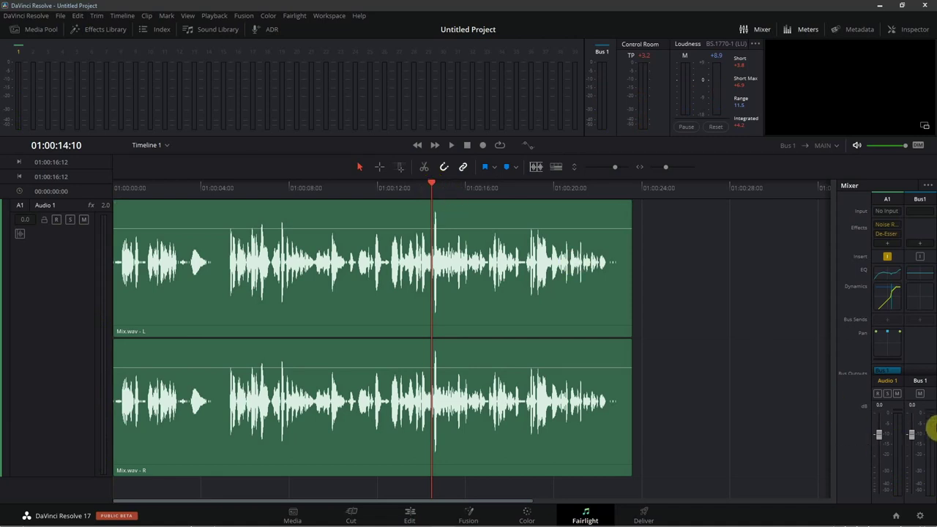
key(space)
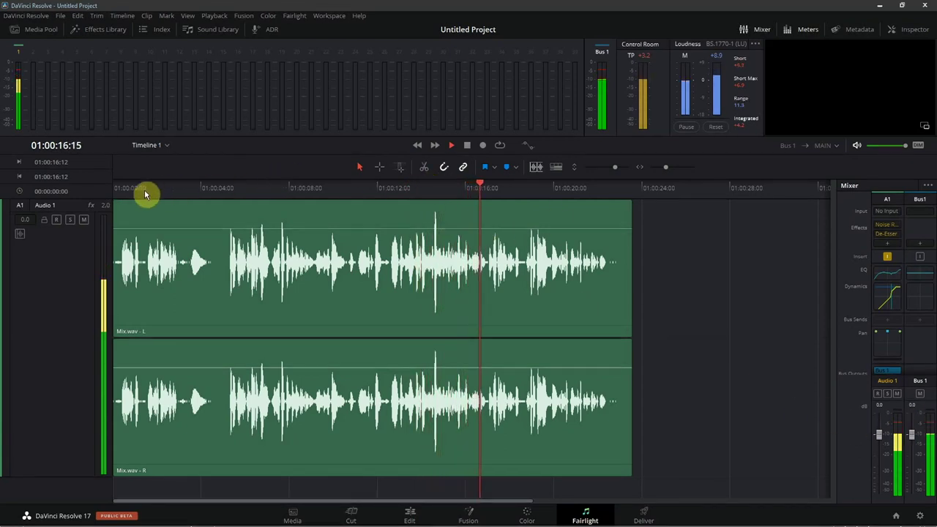
key(space)
key(Home)
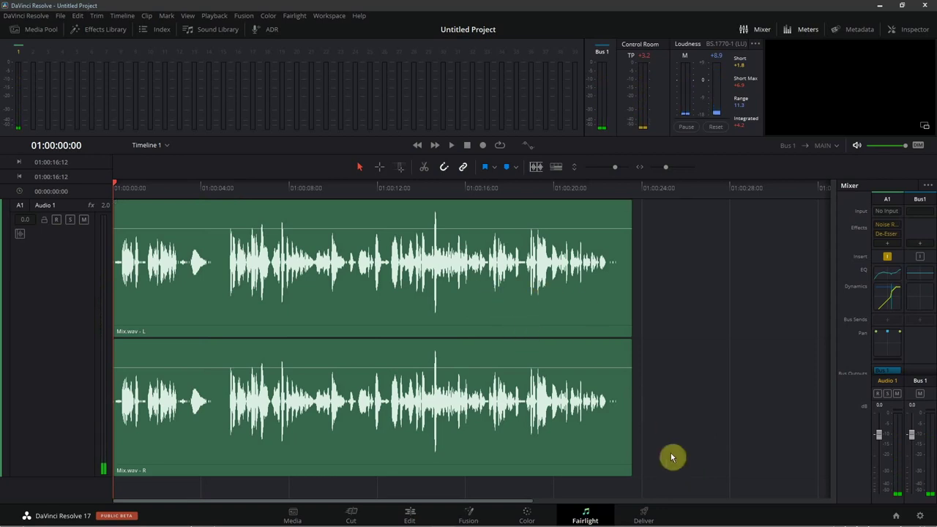
On the Deliver page, disable video export for an audio-only render
click(647, 516)
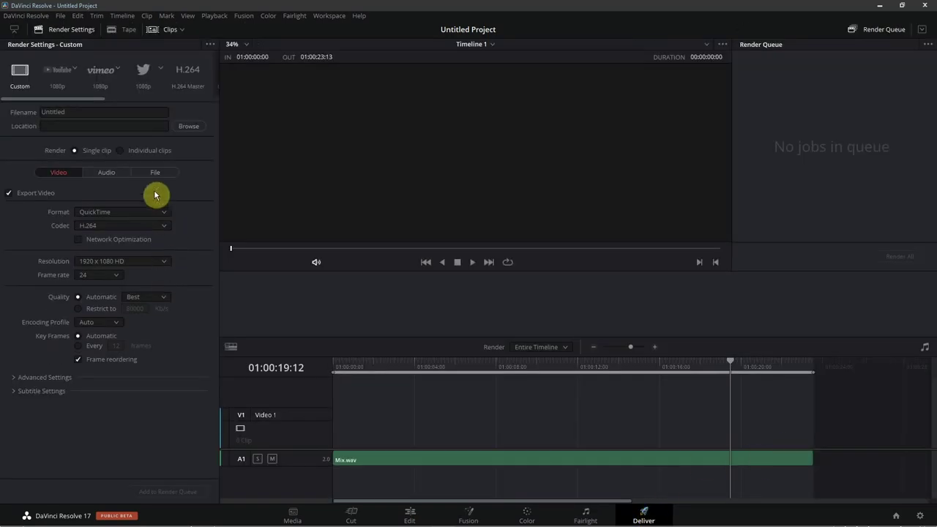
click(110, 179)
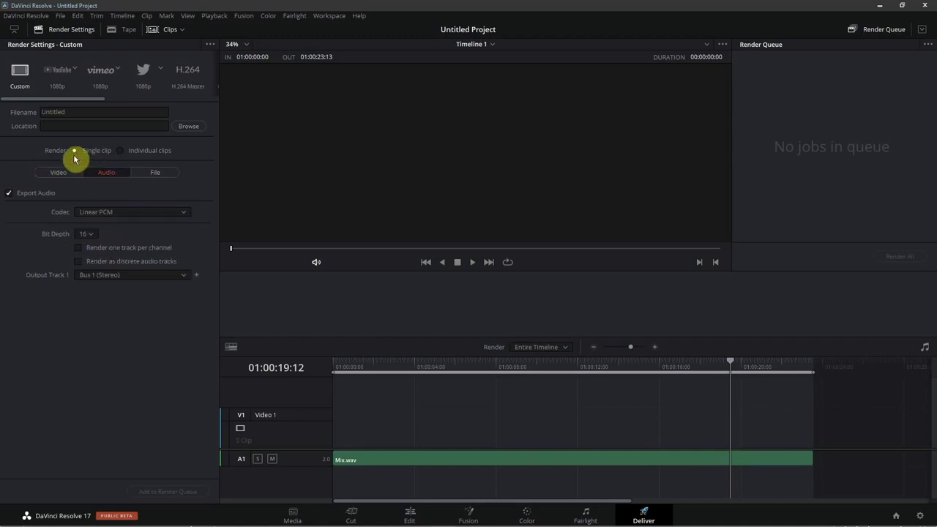
click(48, 174)
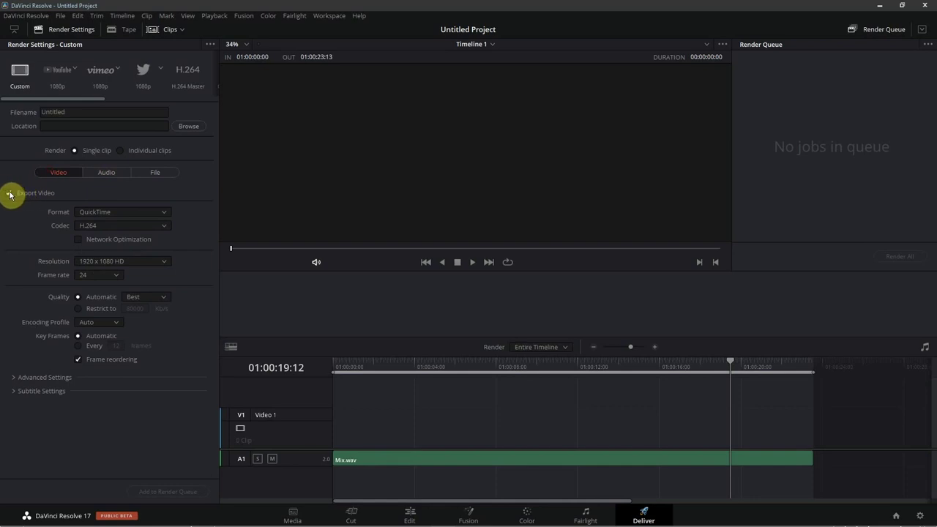
click(10, 194)
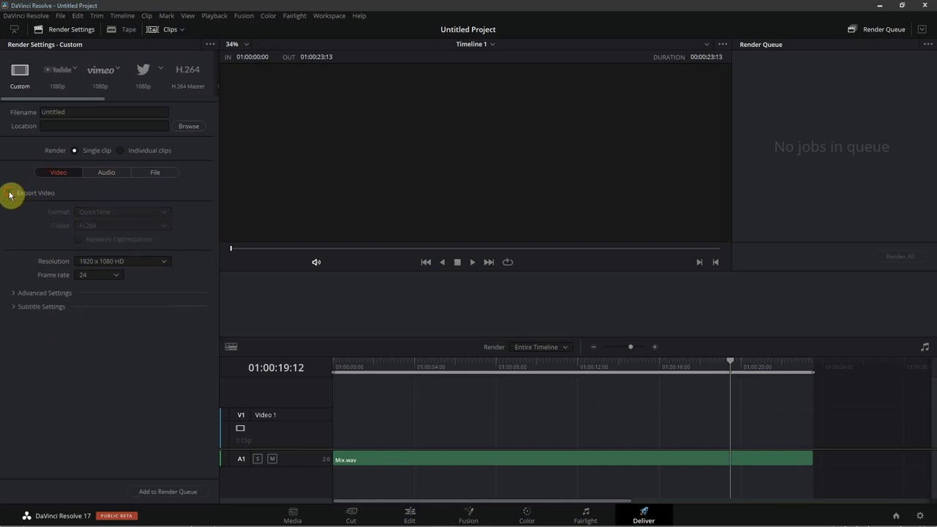
click(111, 177)
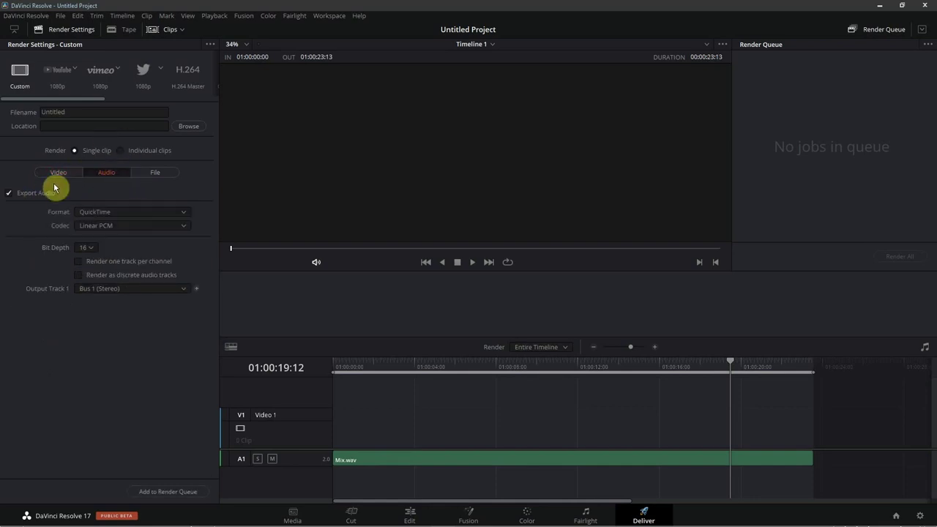
Set the audio format to Wave and select the Untitled filename to replace it with Mixed
click(149, 214)
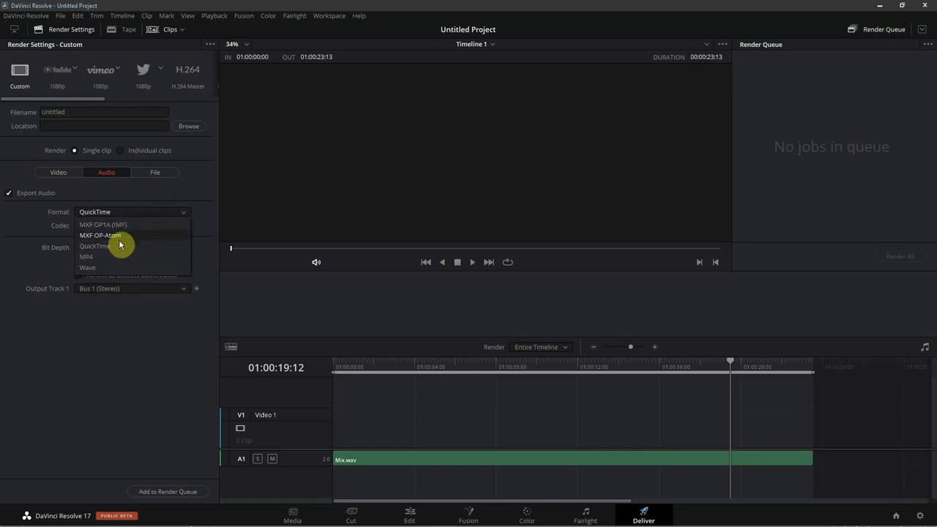
click(105, 267)
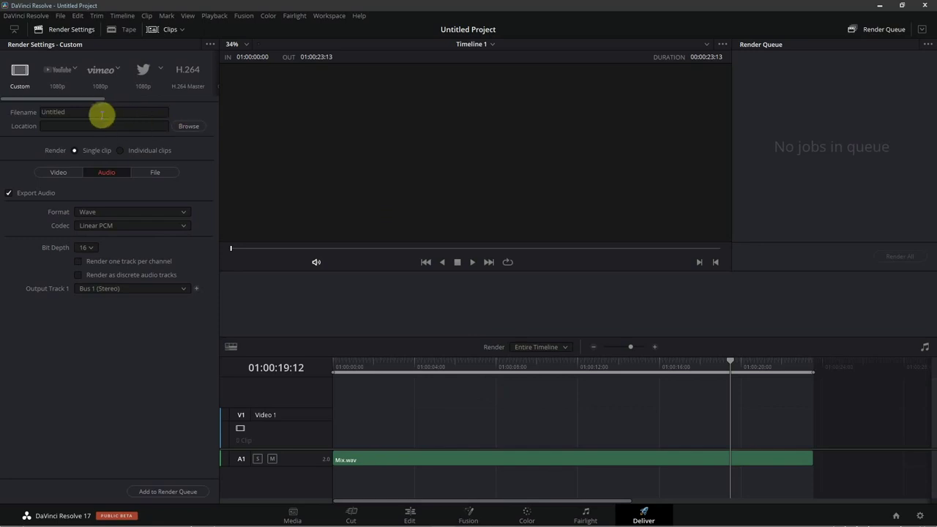
drag(102, 114, 6, 113)
text(Mixed)
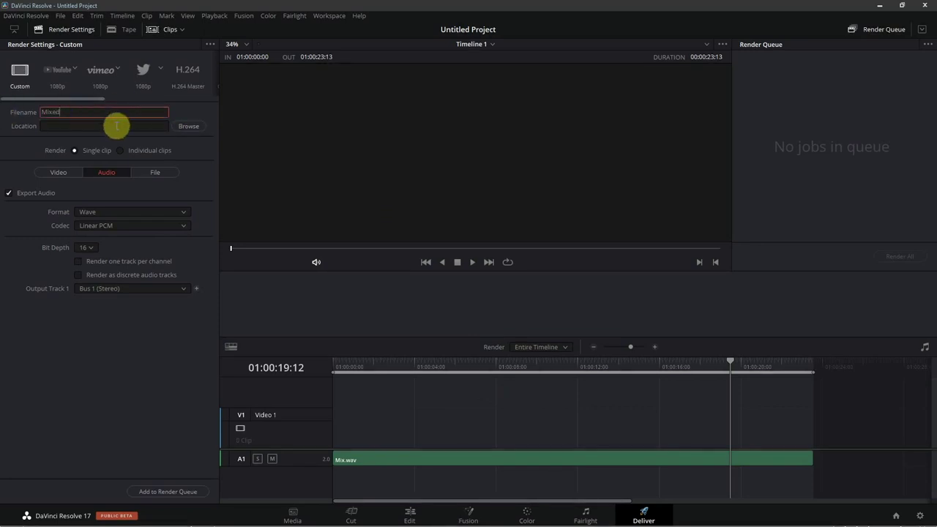
Save to the Desktop MIX folder, queue the Mixed.wav audio job and render it
click(186, 127)
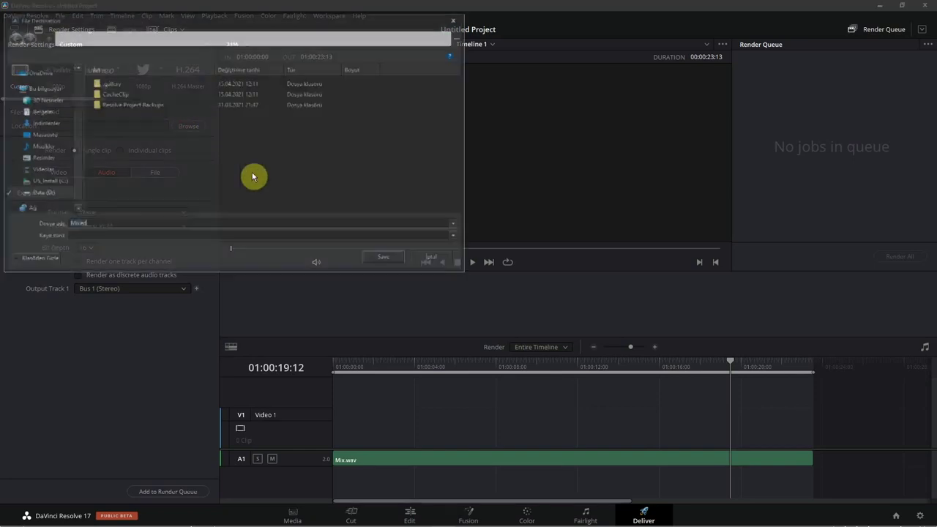
click(40, 134)
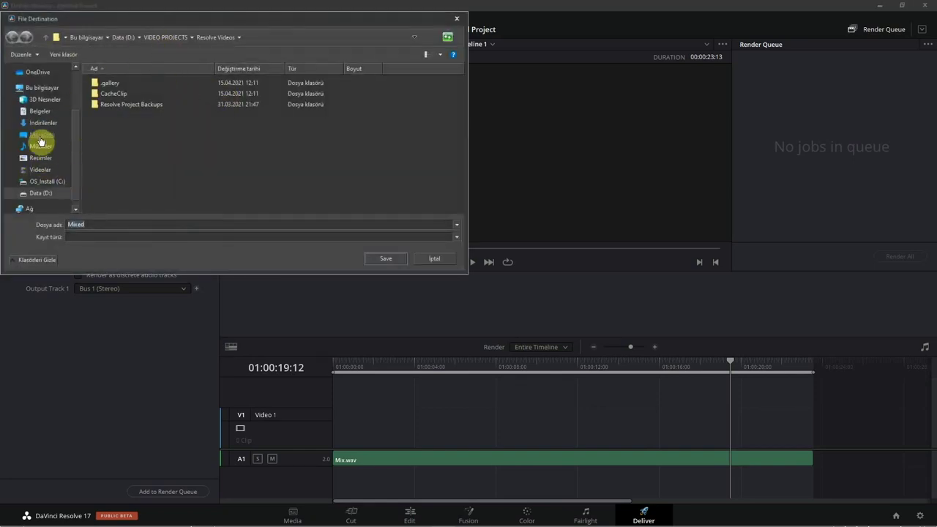
click(389, 261)
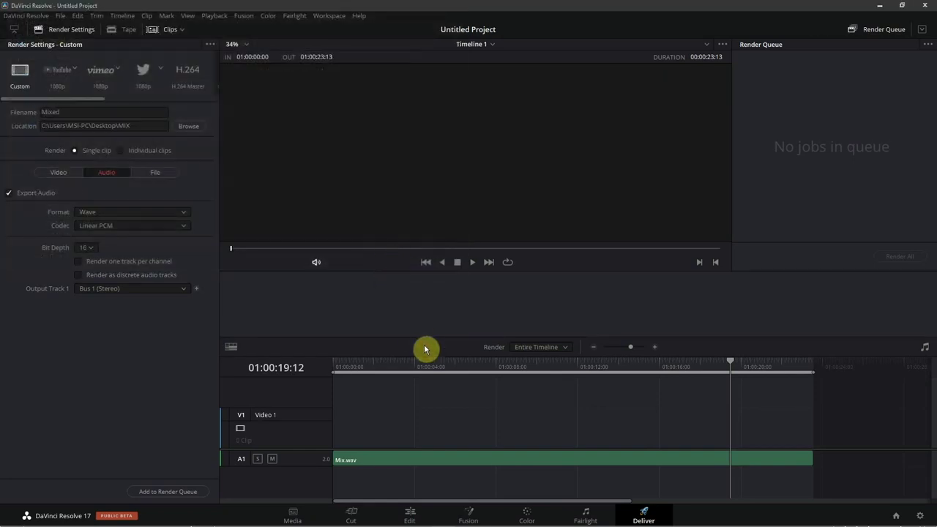
click(153, 492)
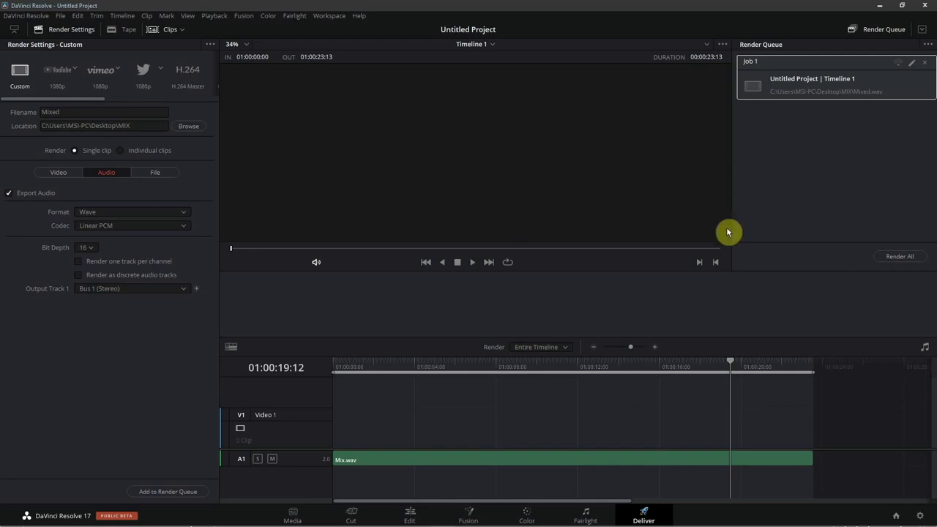
click(910, 262)
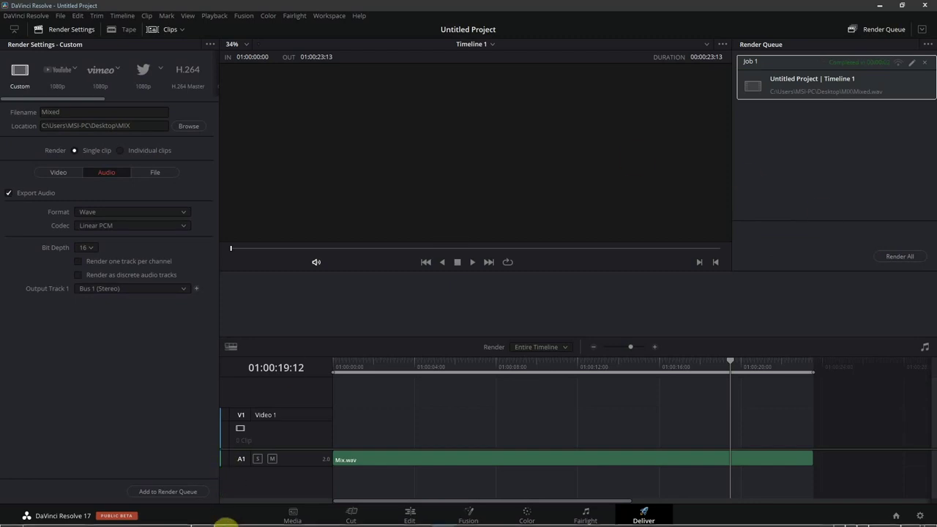
click(251, 522)
Back on the Fairlight page, play the soloed original Mix track on Audio 2
click(445, 6)
key(shift+7)
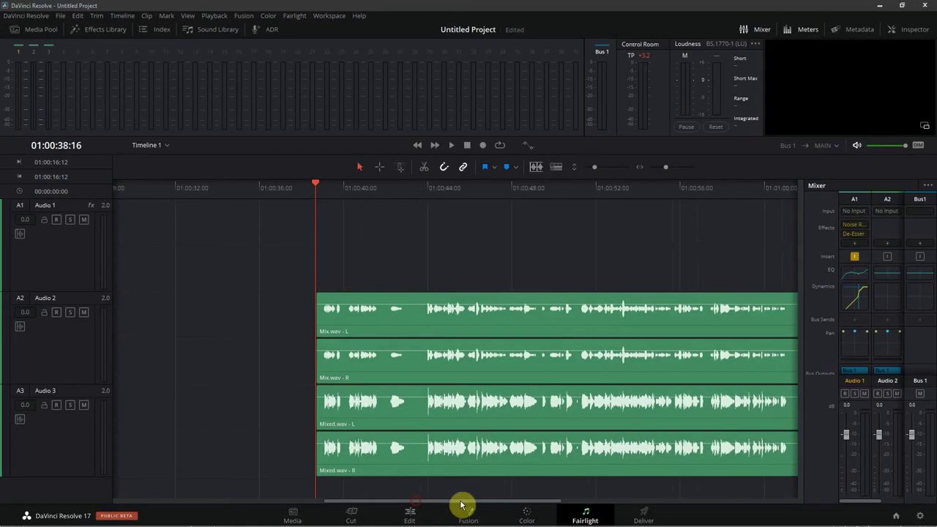
drag(505, 506, 513, 505)
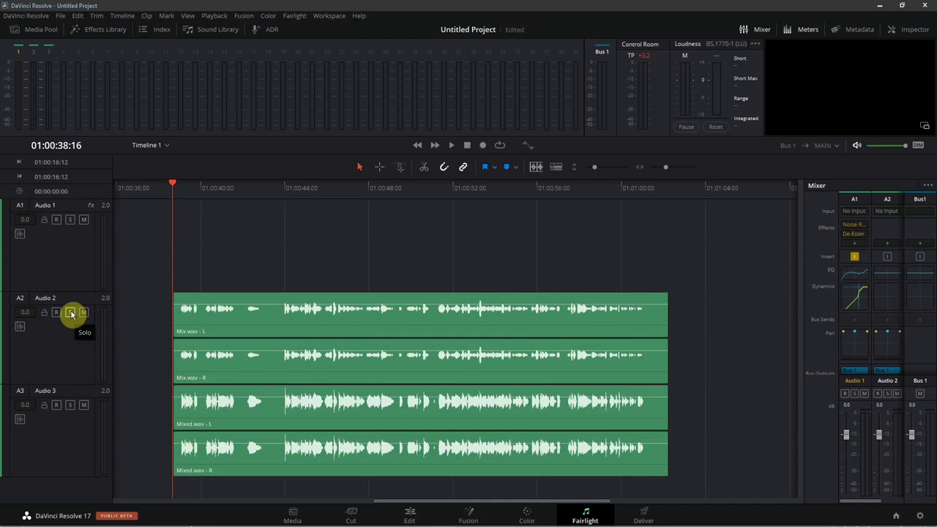
key(space)
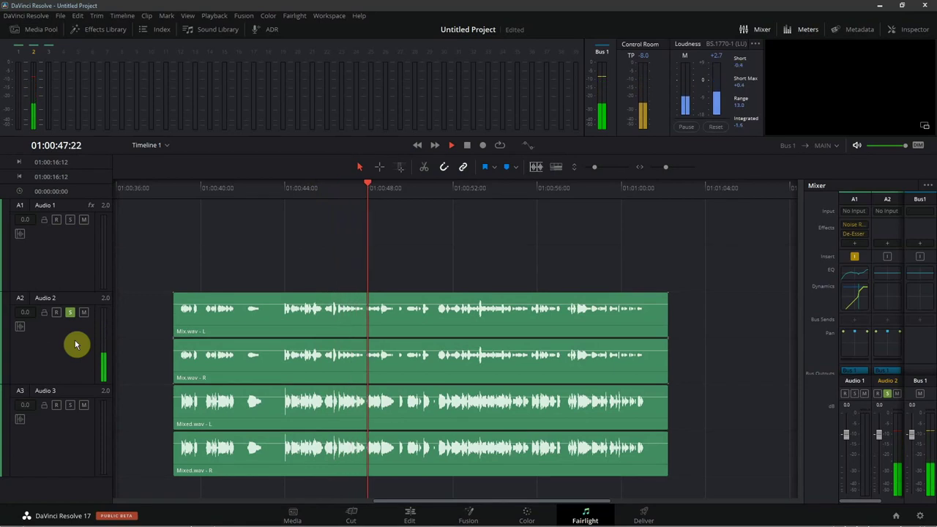
key(space)
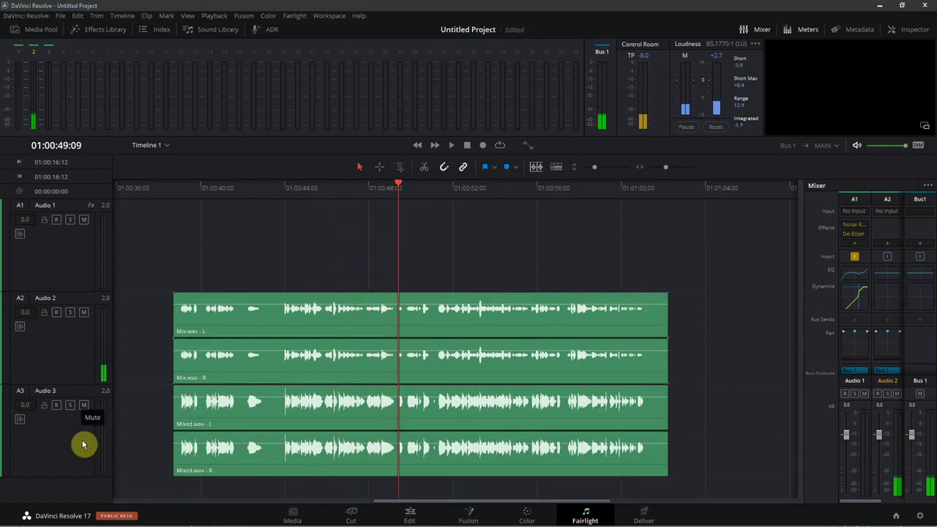
Unsolo Audio 2, solo the processed Mixed track on Audio 3, and play it
click(69, 405)
click(275, 189)
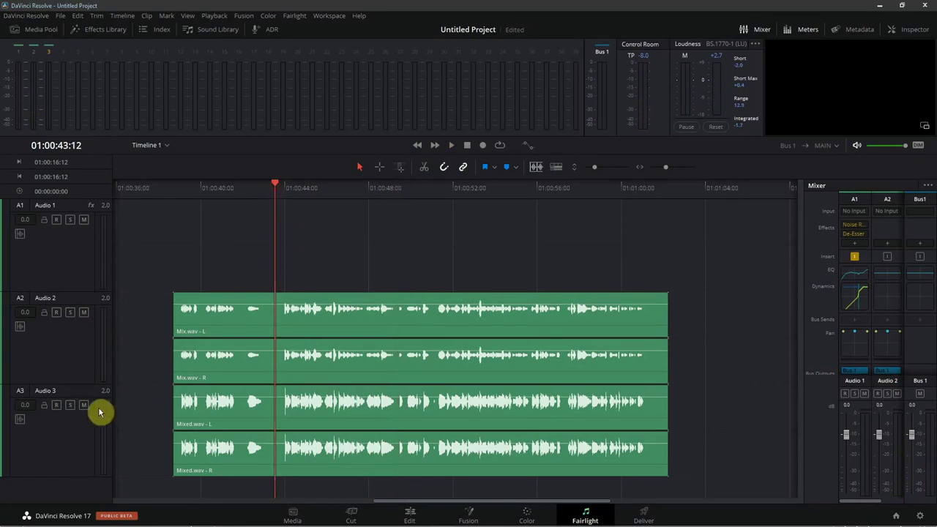
key(space)
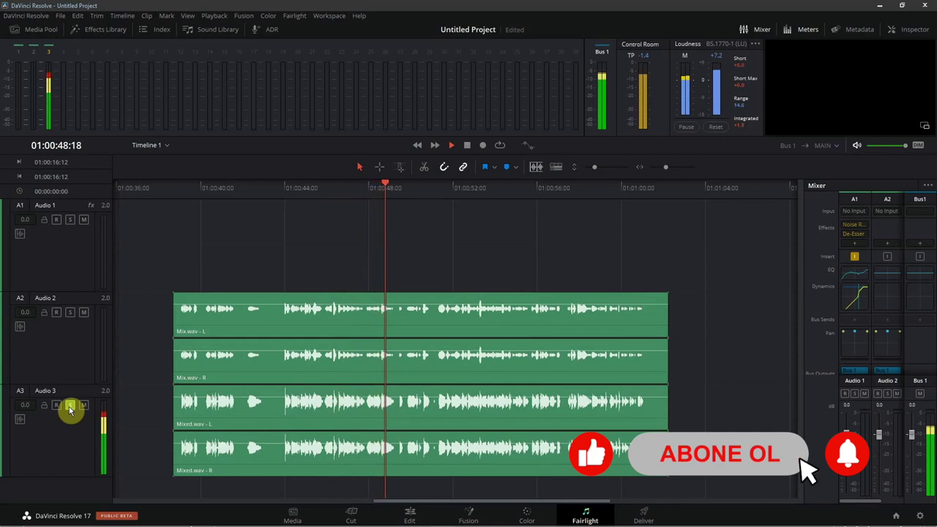
key(space)
Select the Mixed clips on Audio 3 and return the playhead to 01:00:43:15
click(412, 205)
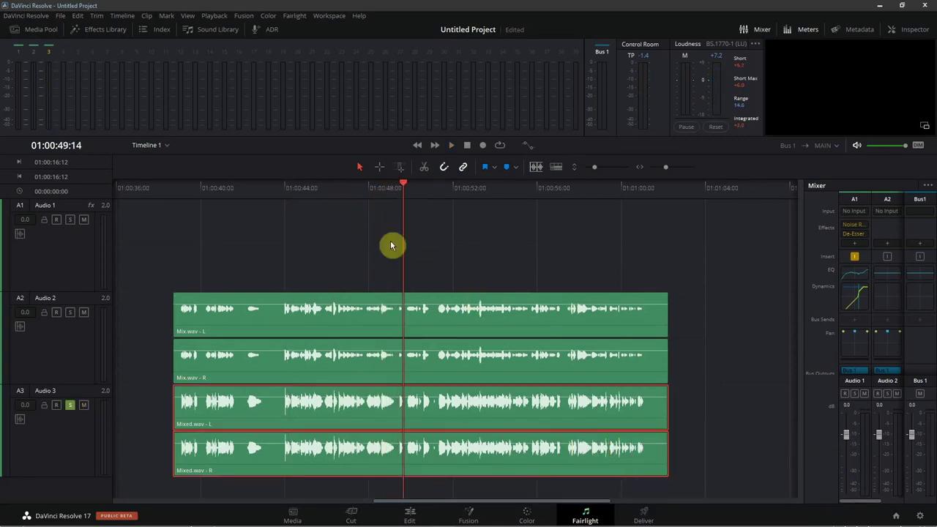
click(282, 189)
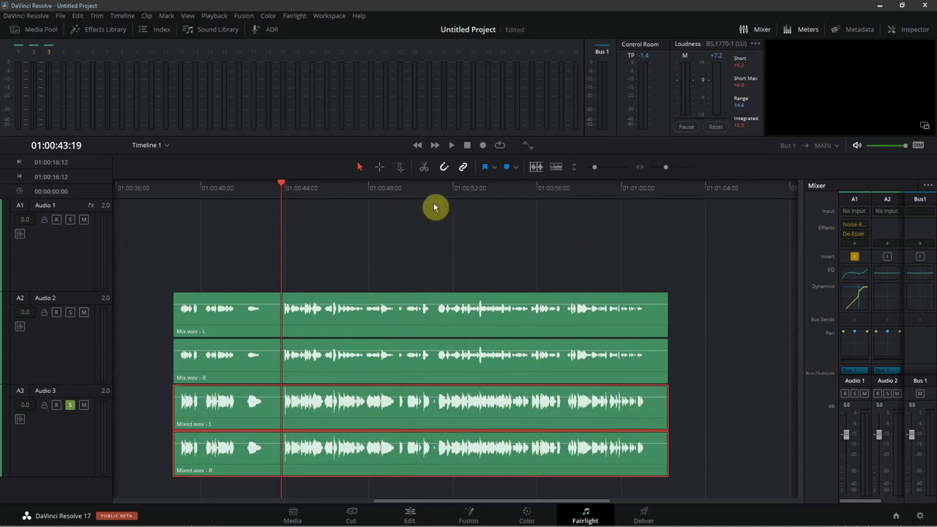
click(400, 168)
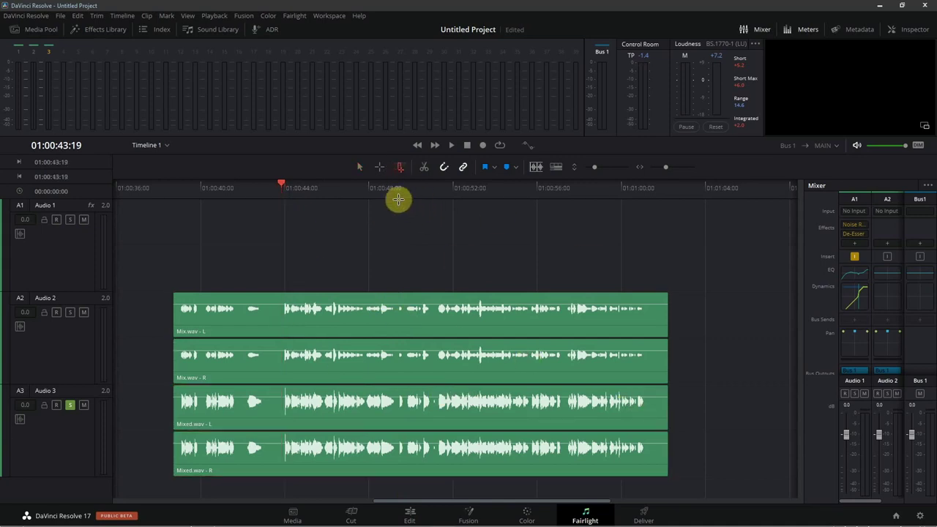
click(361, 167)
drag(391, 189, 389, 188)
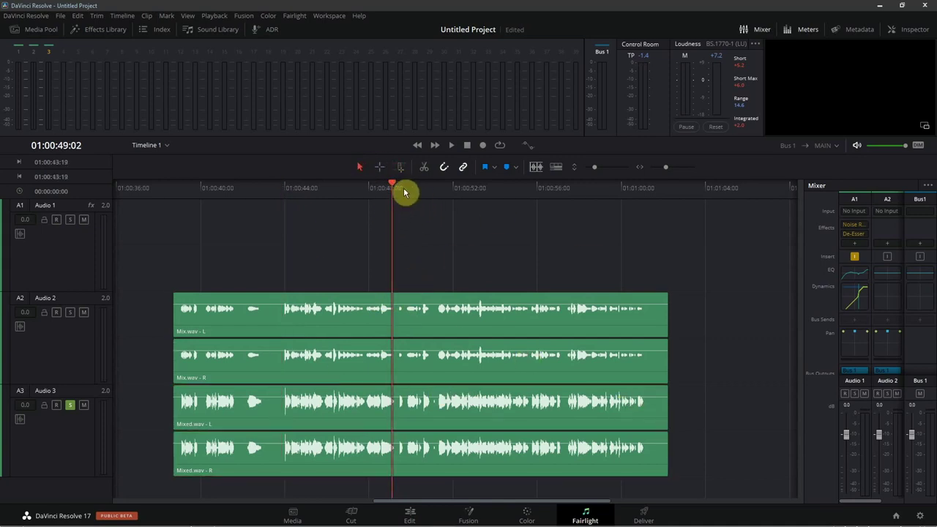
click(278, 190)
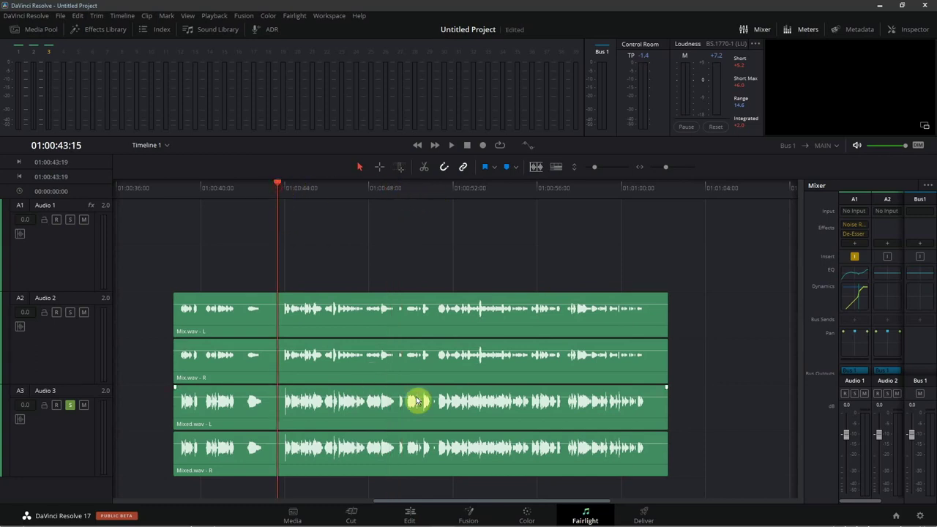